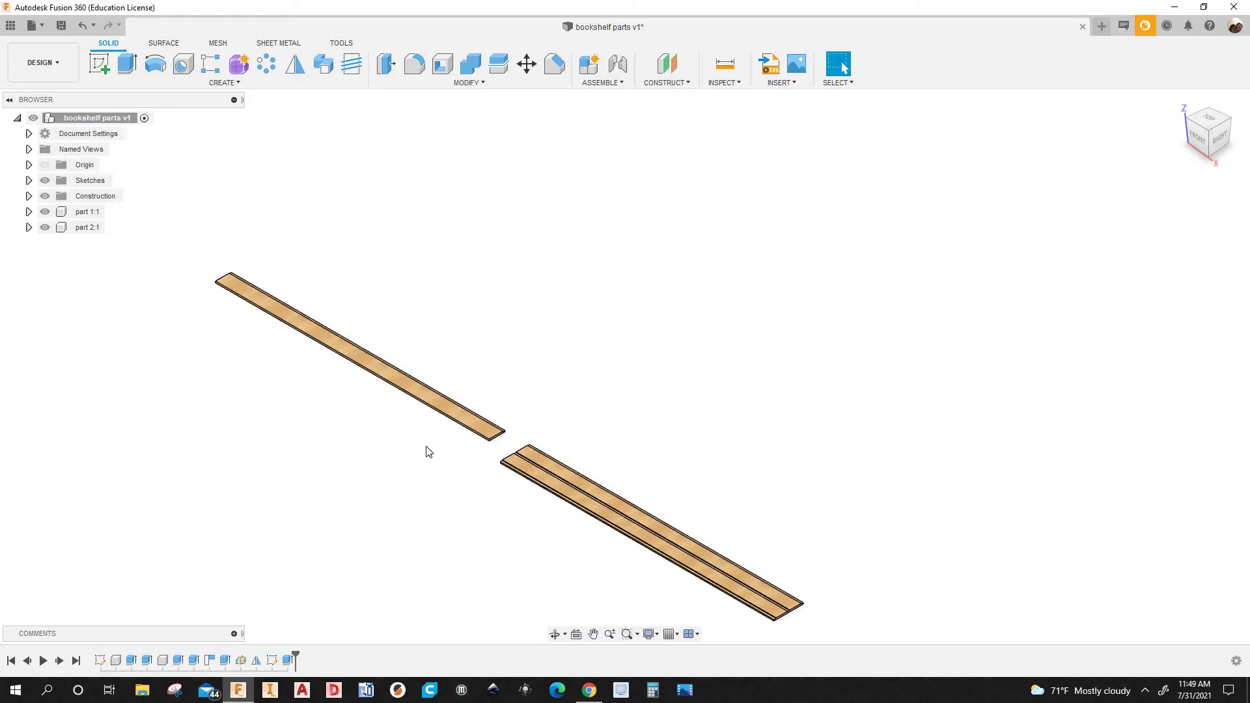
{"action": "scroll", "coordinate": [429, 478], "scroll_direction": "down", "scroll_amount": 1}
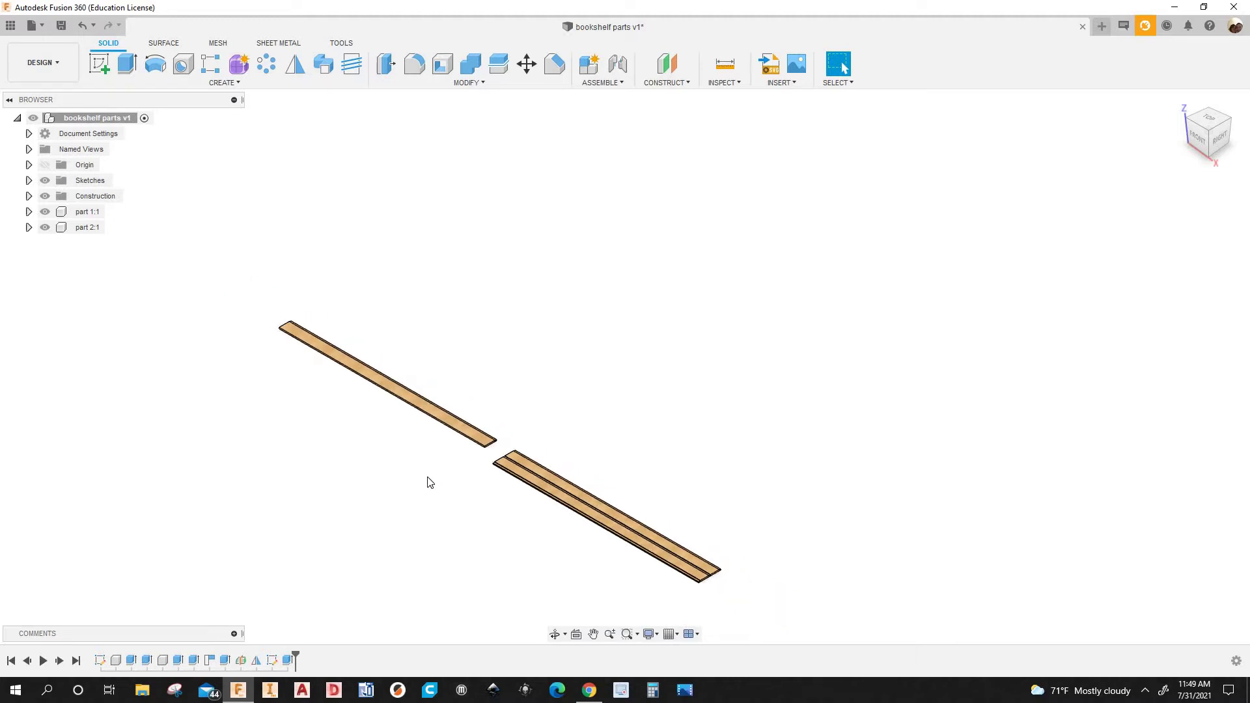
{"action": "scroll", "coordinate": [434, 478], "scroll_direction": "up", "scroll_amount": 2}
{"action": "scroll", "coordinate": [438, 477], "scroll_direction": "up", "scroll_amount": 4}
{"action": "scroll", "coordinate": [450, 480], "scroll_direction": "down", "scroll_amount": 2}
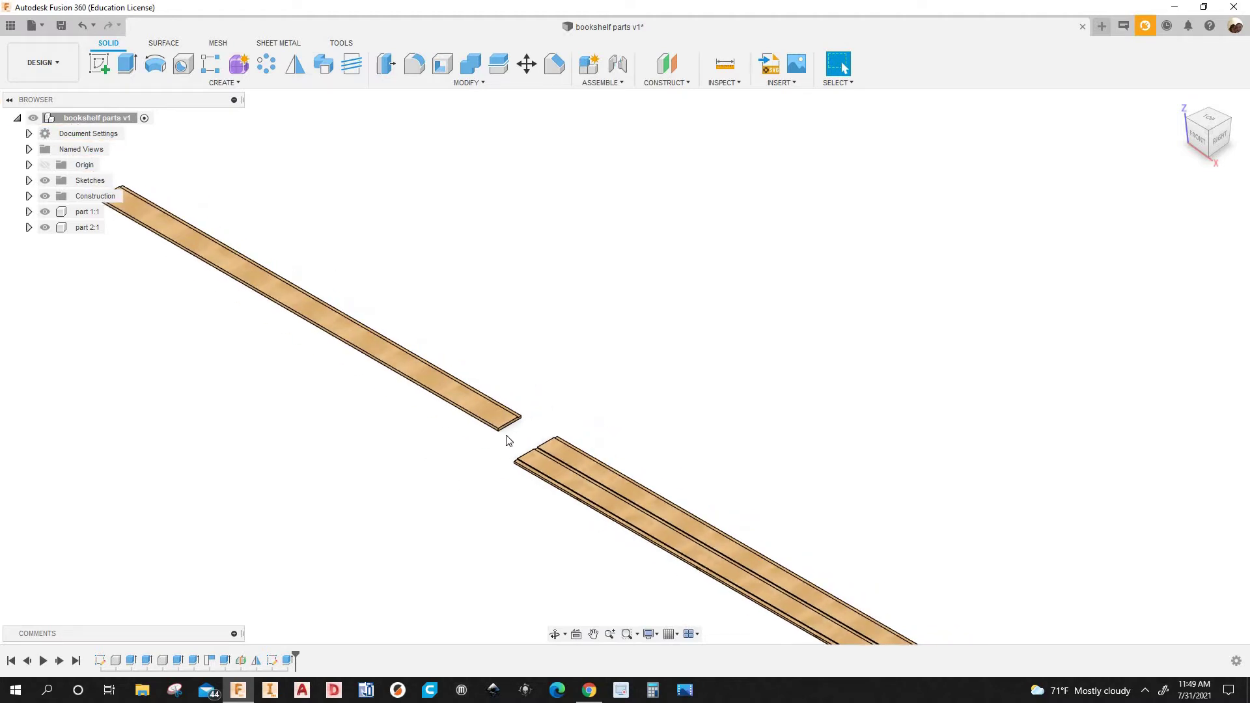
{"action": "scroll", "coordinate": [489, 451], "scroll_direction": "down", "scroll_amount": 1}
{"action": "scroll", "coordinate": [478, 470], "scroll_direction": "down", "scroll_amount": 1}
{"action": "scroll", "coordinate": [474, 469], "scroll_direction": "up", "scroll_amount": 1}
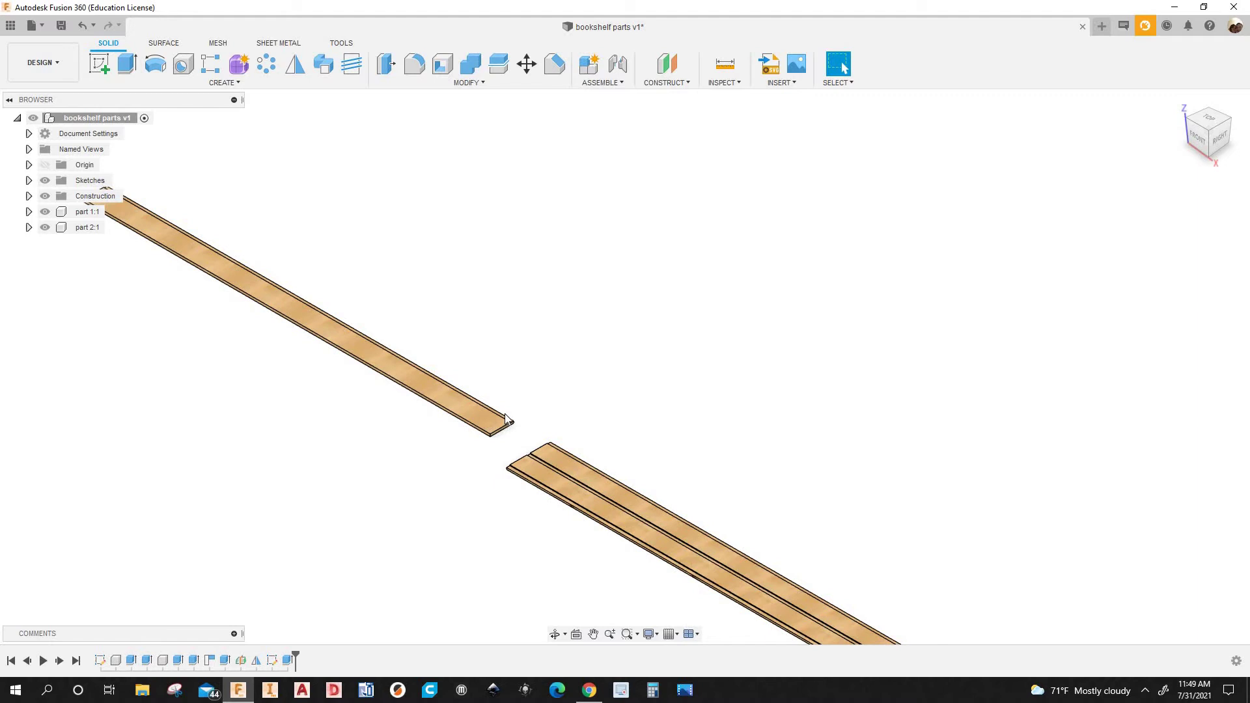
{"action": "scroll", "coordinate": [507, 418], "scroll_direction": "up", "scroll_amount": 1}
{"action": "scroll", "coordinate": [514, 440], "scroll_direction": "down", "scroll_amount": 1}
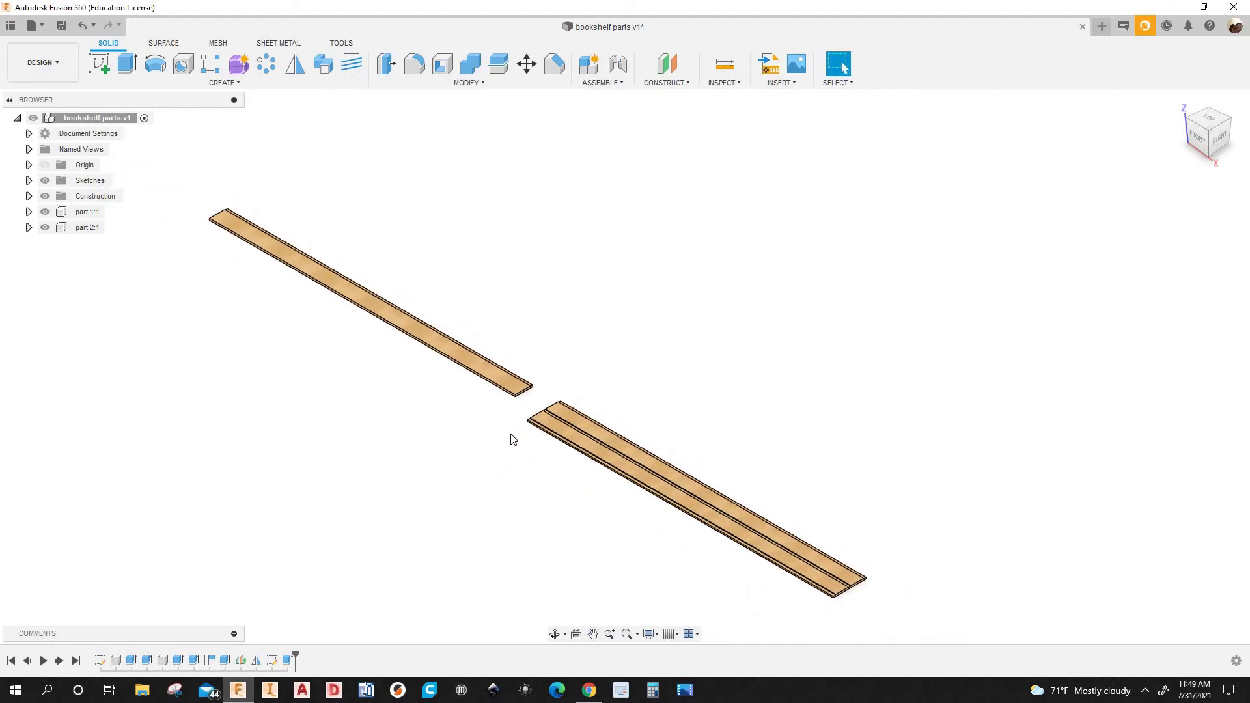
{"action": "scroll", "coordinate": [518, 423], "scroll_direction": "up", "scroll_amount": 1}
{"action": "scroll", "coordinate": [526, 430], "scroll_direction": "down", "scroll_amount": 1}
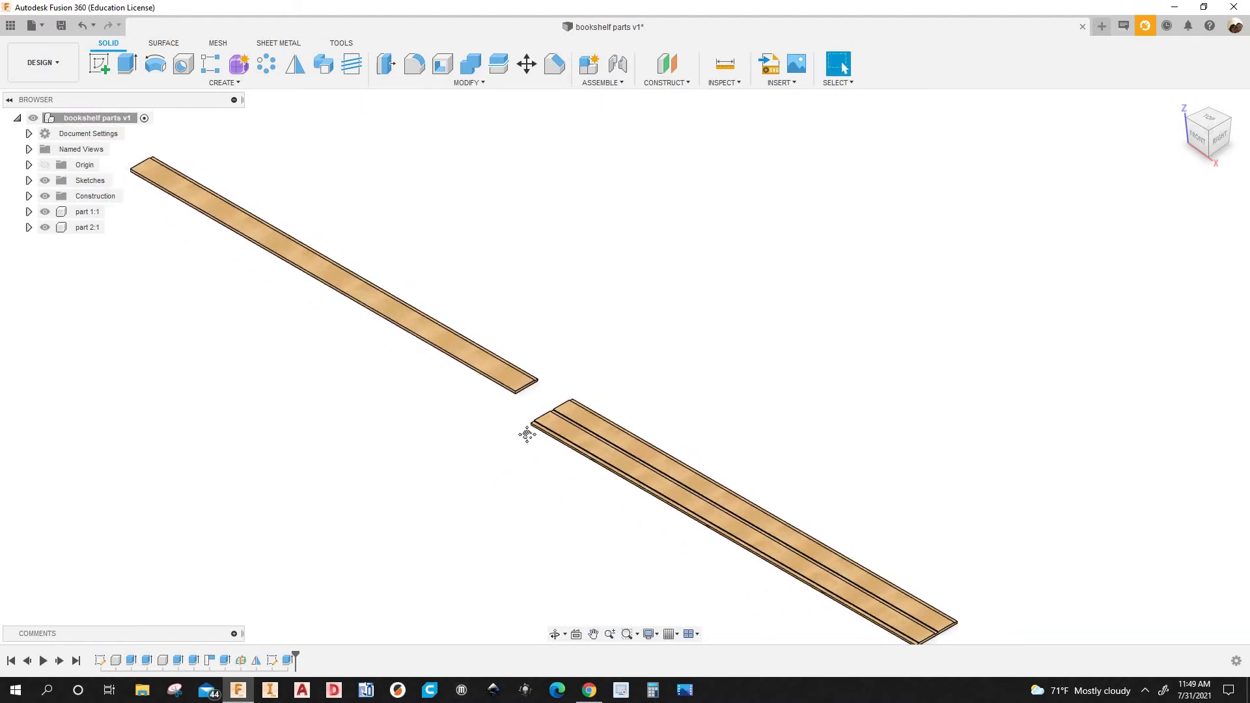
{"action": "middle_click_drag", "start_coordinate": [548, 430], "coordinate": [585, 425]}
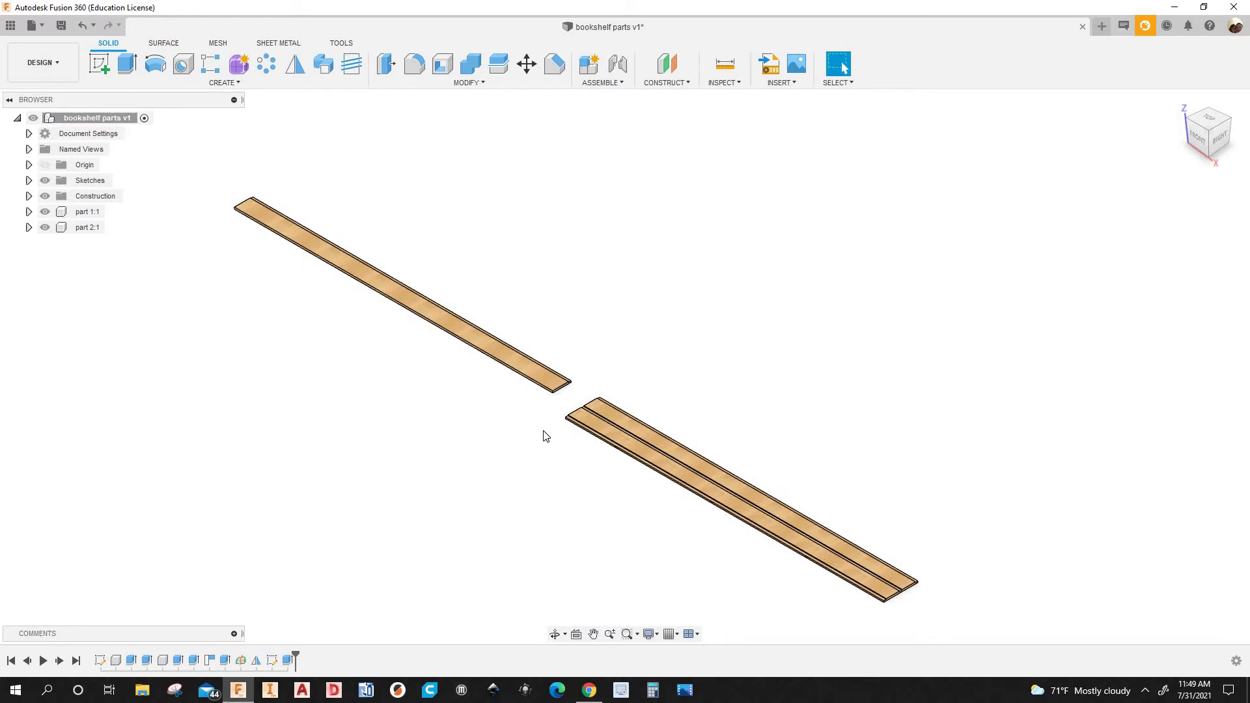
{"action": "scroll", "coordinate": [546, 435], "scroll_direction": "up", "scroll_amount": 1}
{"action": "scroll", "coordinate": [533, 410], "scroll_direction": "down", "scroll_amount": 1}
{"action": "scroll", "coordinate": [540, 400], "scroll_direction": "down", "scroll_amount": 1}
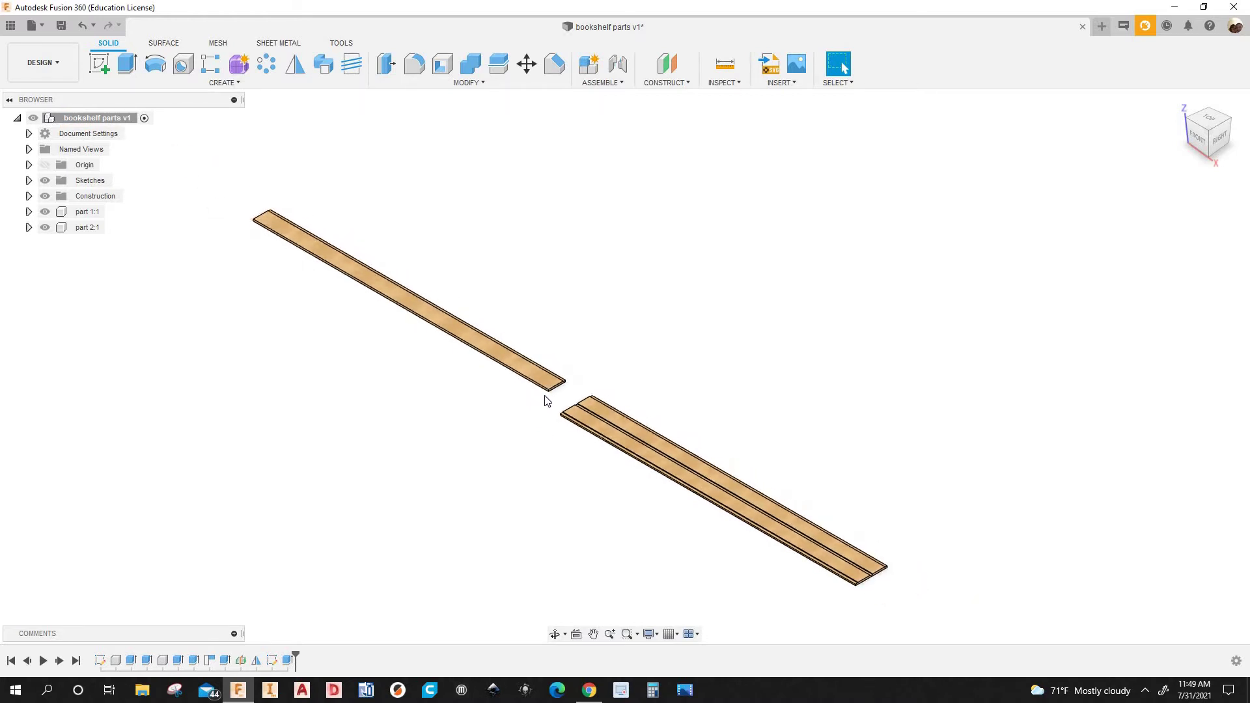
{"action": "scroll", "coordinate": [550, 397], "scroll_direction": "up", "scroll_amount": 2}
{"action": "scroll", "coordinate": [545, 411], "scroll_direction": "up", "scroll_amount": 1}
{"action": "scroll", "coordinate": [546, 410], "scroll_direction": "down", "scroll_amount": 1}
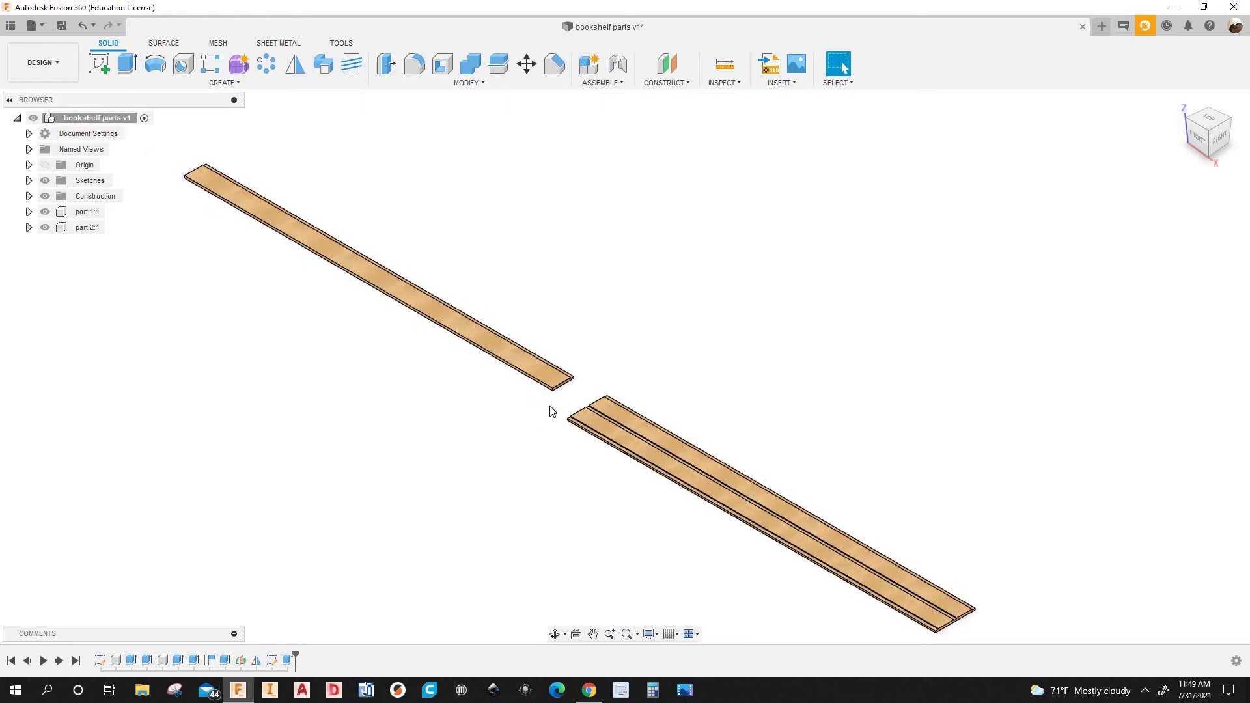
{"action": "scroll", "coordinate": [549, 410], "scroll_direction": "down", "scroll_amount": 1}
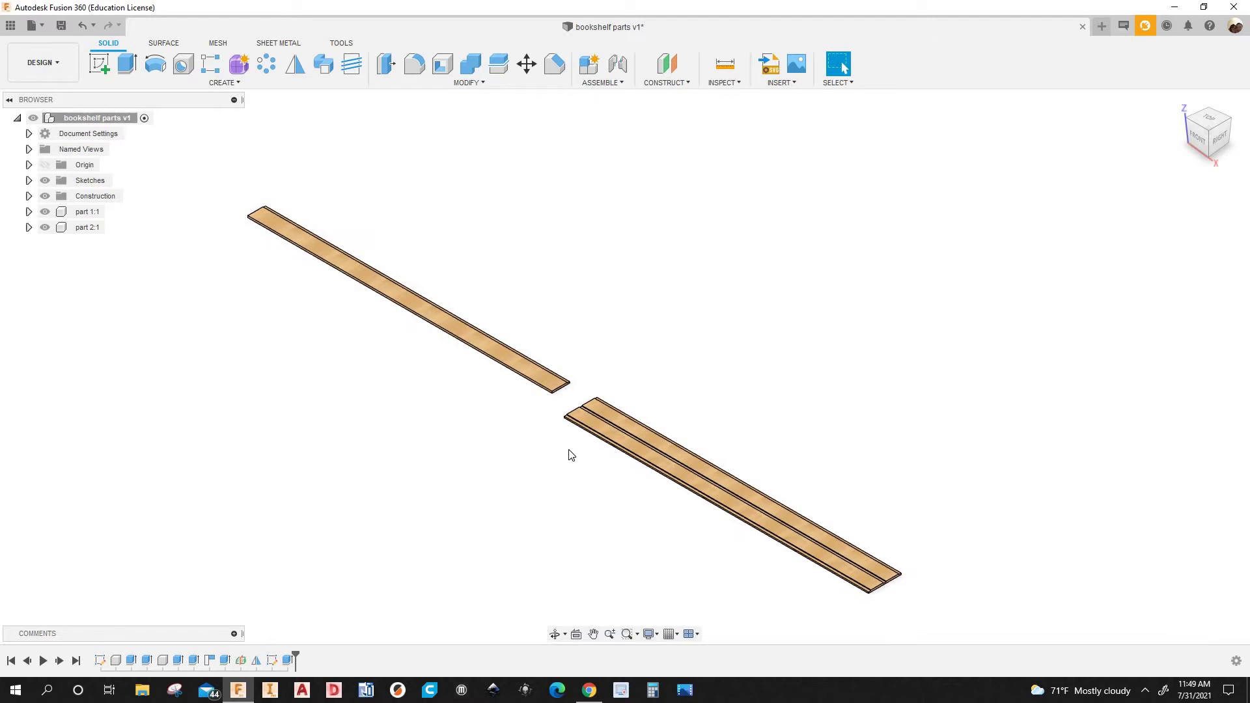
{"action": "middle_click_drag", "start_coordinate": [543, 438], "coordinate": [511, 425]}
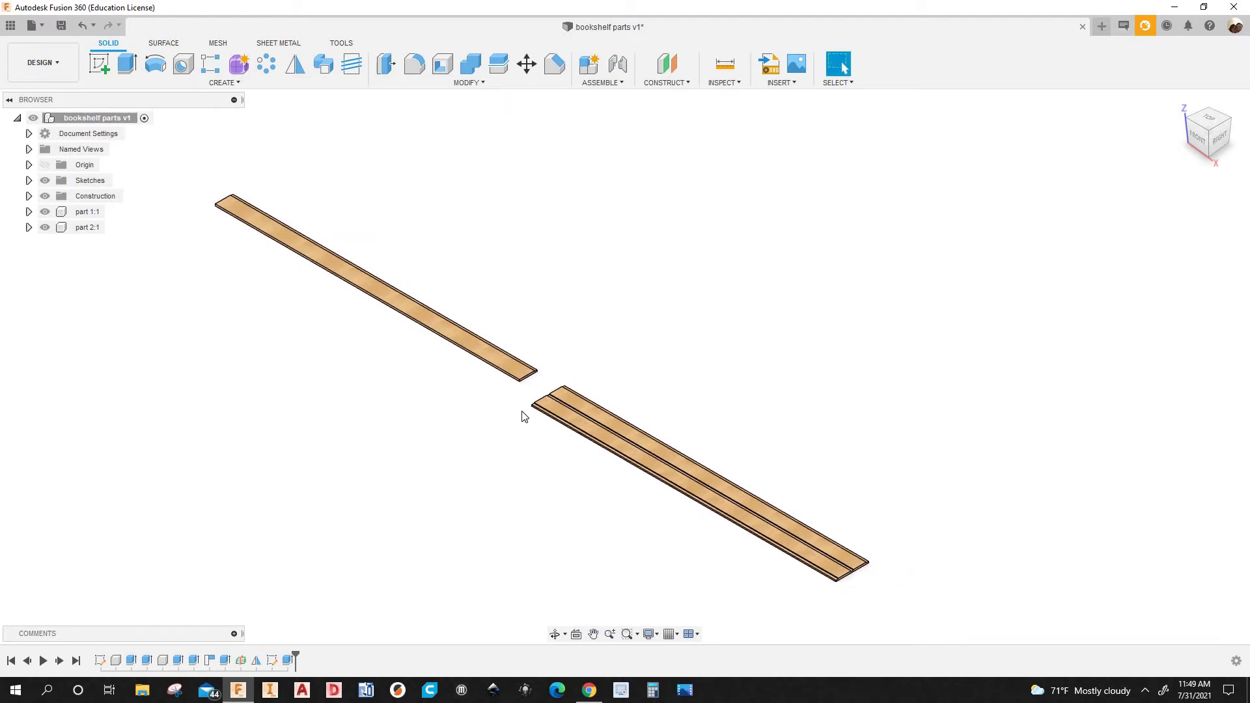
{"action": "scroll", "coordinate": [526, 406], "scroll_direction": "up", "scroll_amount": 3}
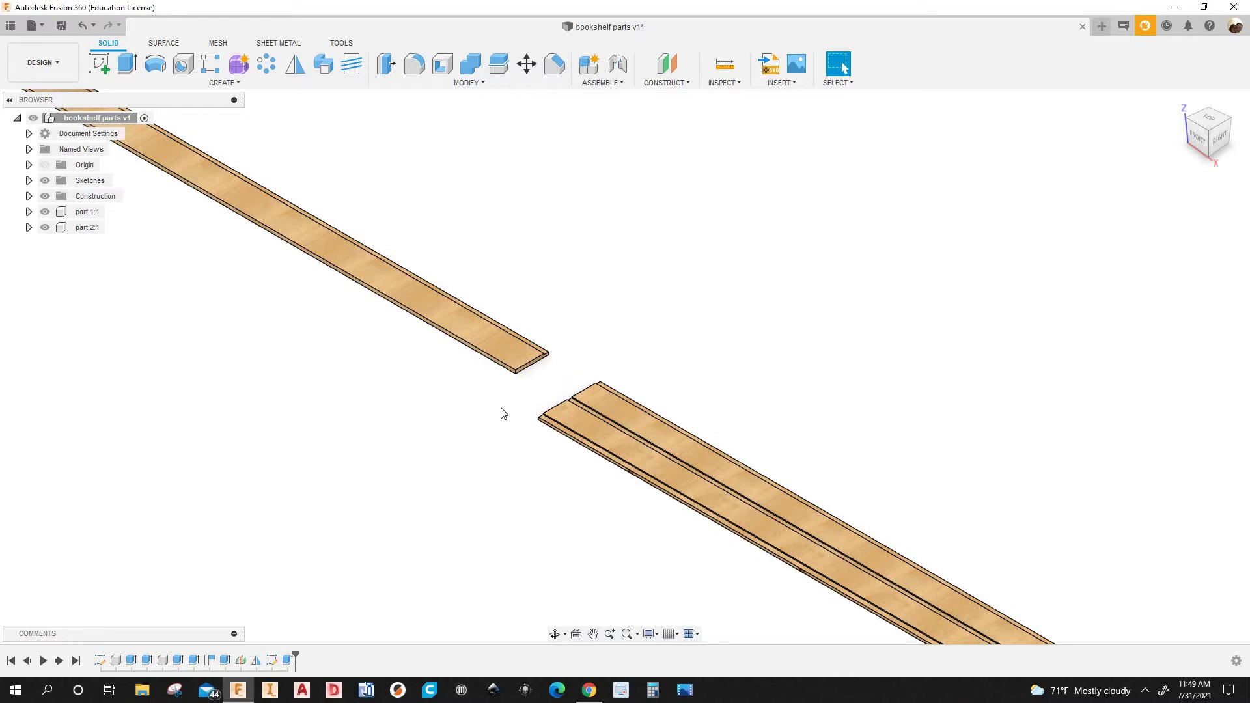
{"action": "scroll", "coordinate": [502, 413], "scroll_direction": "down", "scroll_amount": 1}
{"action": "scroll", "coordinate": [551, 402], "scroll_direction": "up", "scroll_amount": 2}
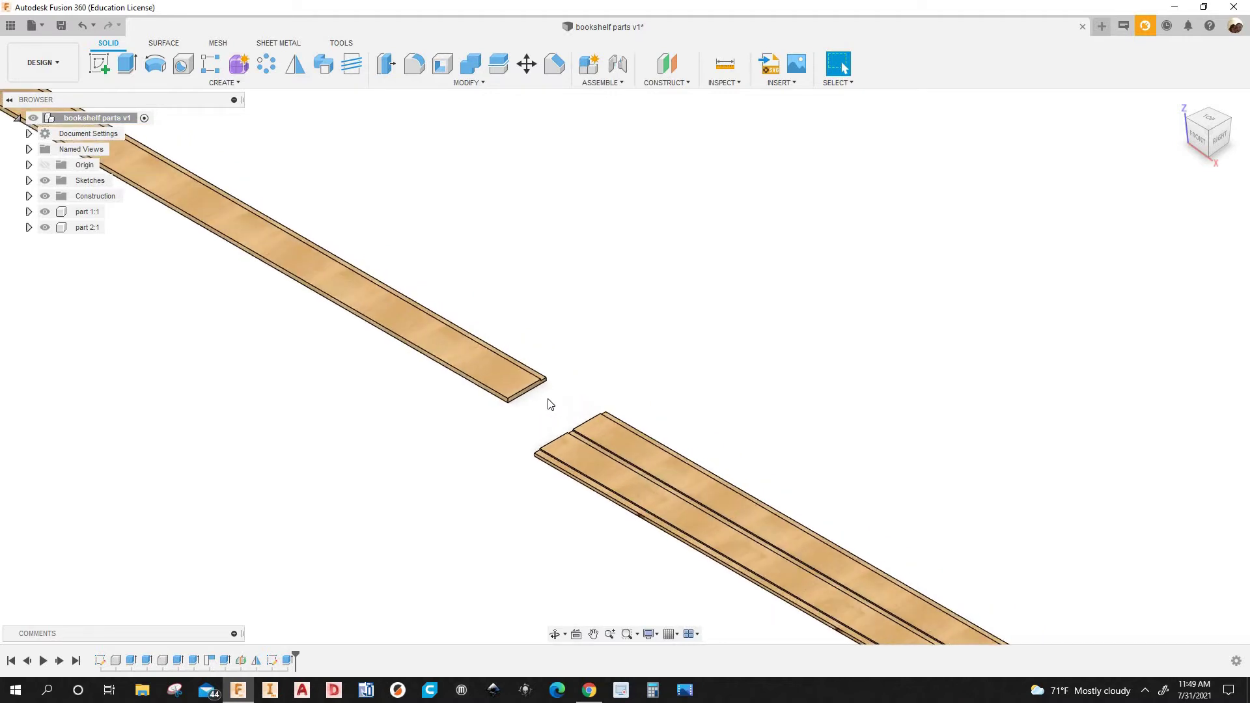
{"action": "scroll", "coordinate": [501, 460], "scroll_direction": "down", "scroll_amount": 5}
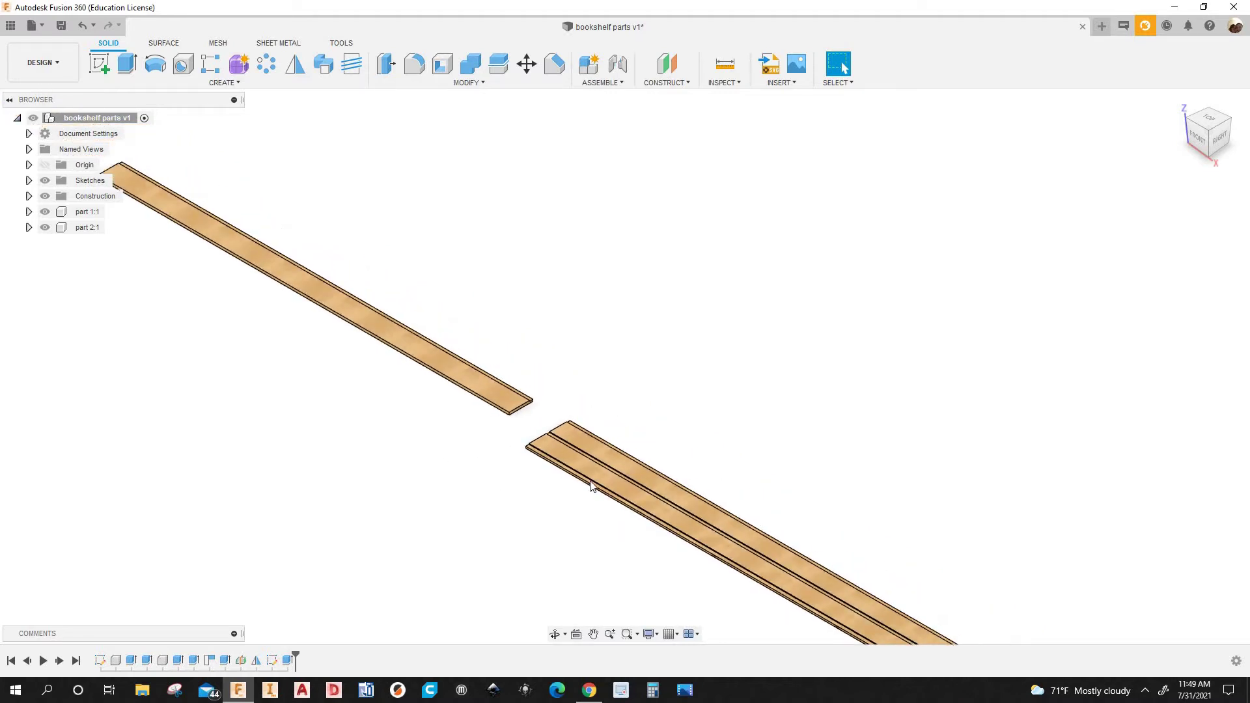
- Examine the far end of the wider grooved board, including its centre groove and the rabbet along its edge
{"action": "middle_click_drag", "start_coordinate": [639, 501], "coordinate": [589, 466]}
{"action": "scroll", "coordinate": [710, 498], "scroll_direction": "up", "scroll_amount": 3}
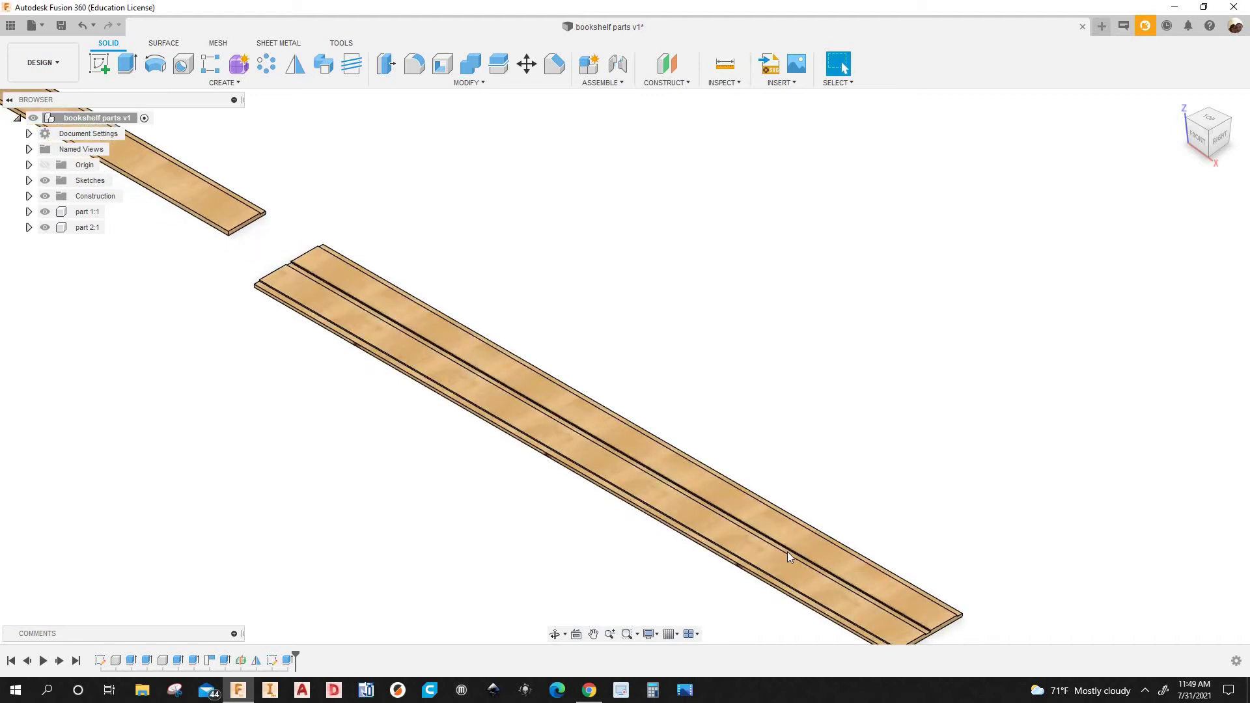
{"action": "middle_click_drag", "start_coordinate": [787, 552], "coordinate": [586, 463]}
{"action": "scroll", "coordinate": [781, 583], "scroll_direction": "up", "scroll_amount": 1}
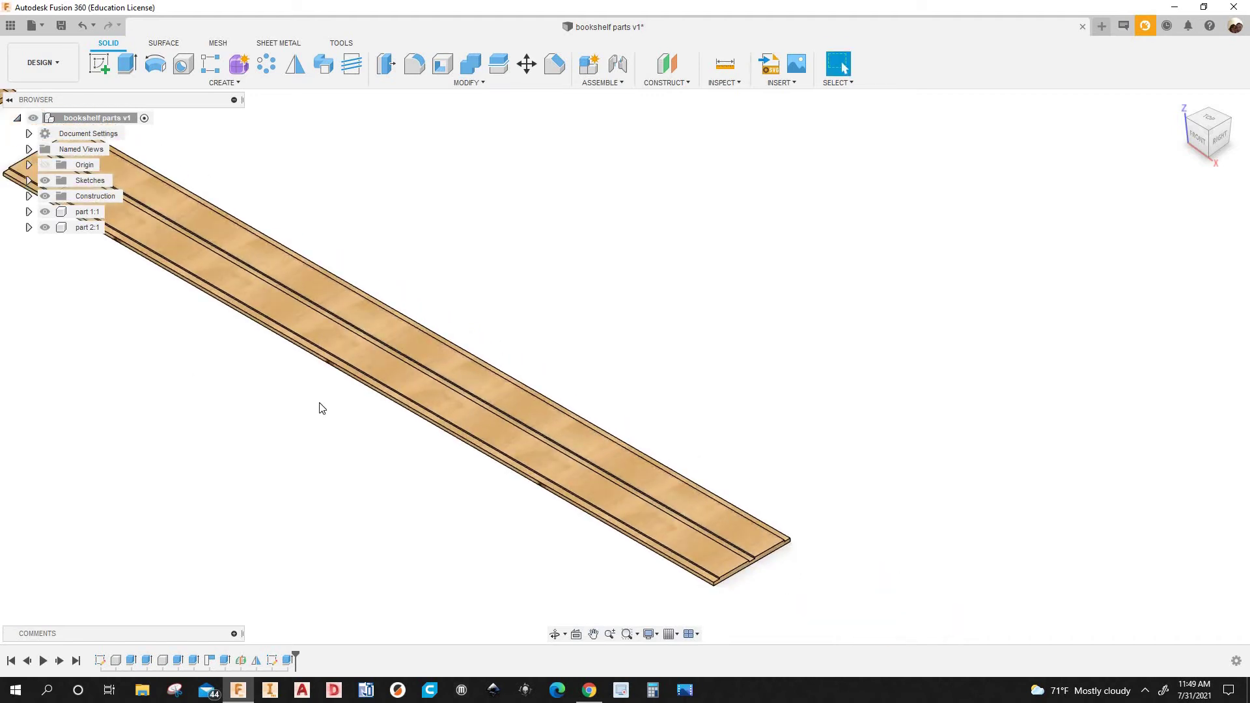
{"action": "scroll", "coordinate": [649, 527], "scroll_direction": "down", "scroll_amount": 2}
{"action": "scroll", "coordinate": [640, 522], "scroll_direction": "up", "scroll_amount": 1}
{"action": "scroll", "coordinate": [639, 522], "scroll_direction": "up", "scroll_amount": 3}
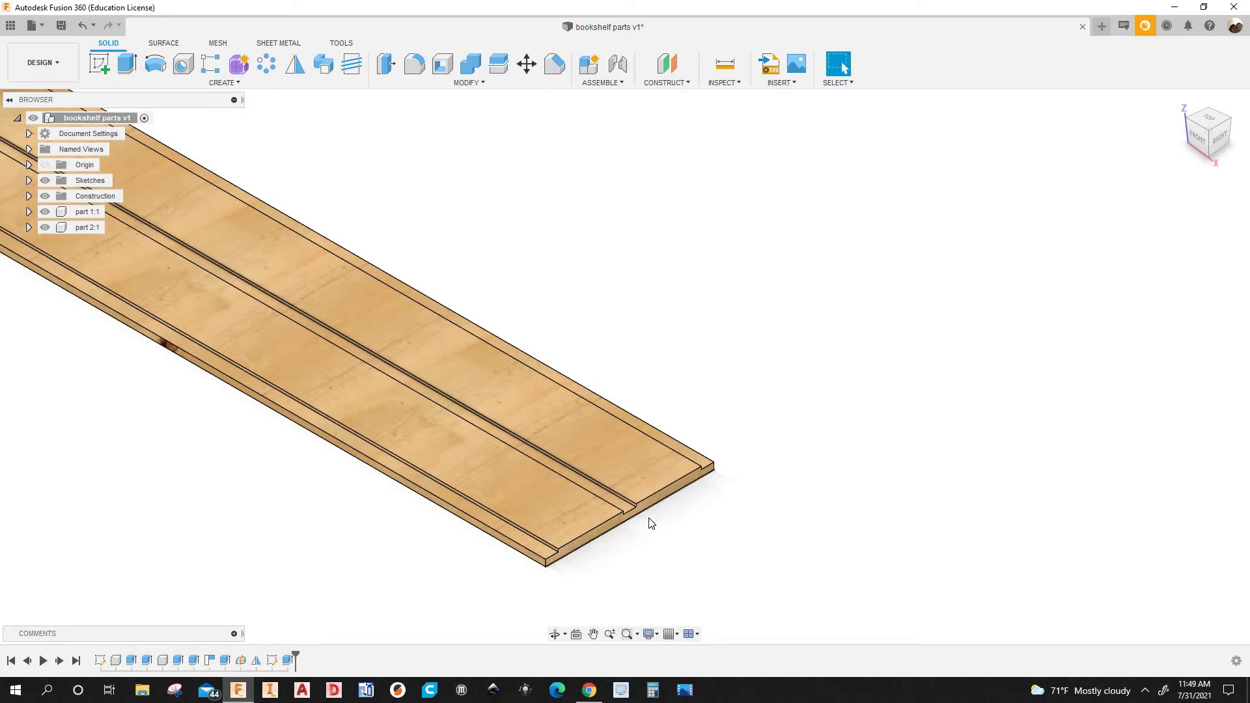
{"action": "scroll", "coordinate": [658, 528], "scroll_direction": "down", "scroll_amount": 1}
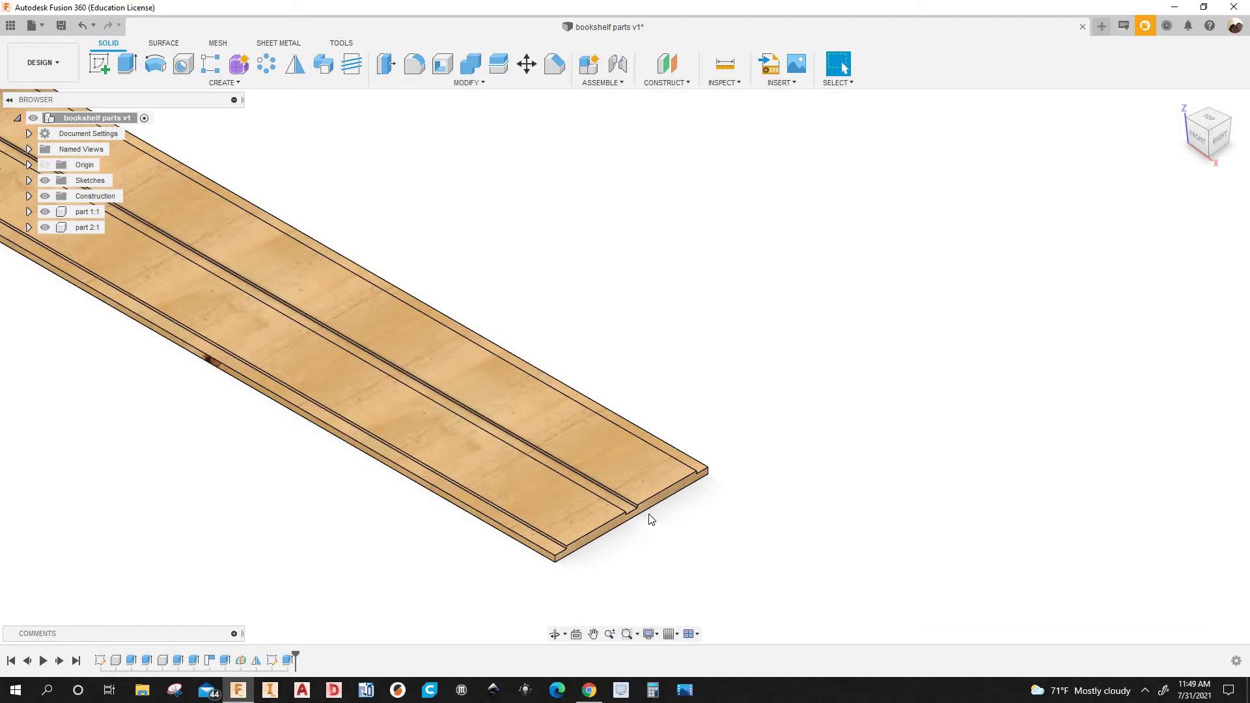
{"action": "scroll", "coordinate": [651, 518], "scroll_direction": "up", "scroll_amount": 1}
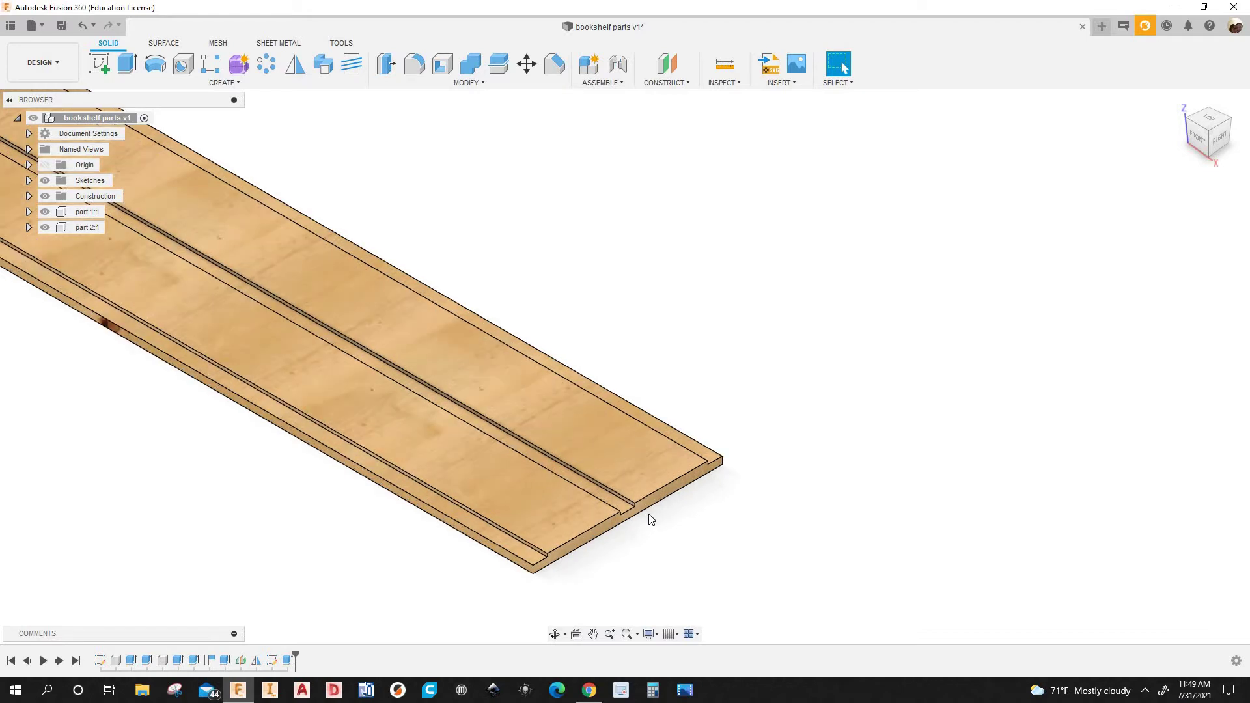
{"action": "scroll", "coordinate": [647, 510], "scroll_direction": "down", "scroll_amount": 2}
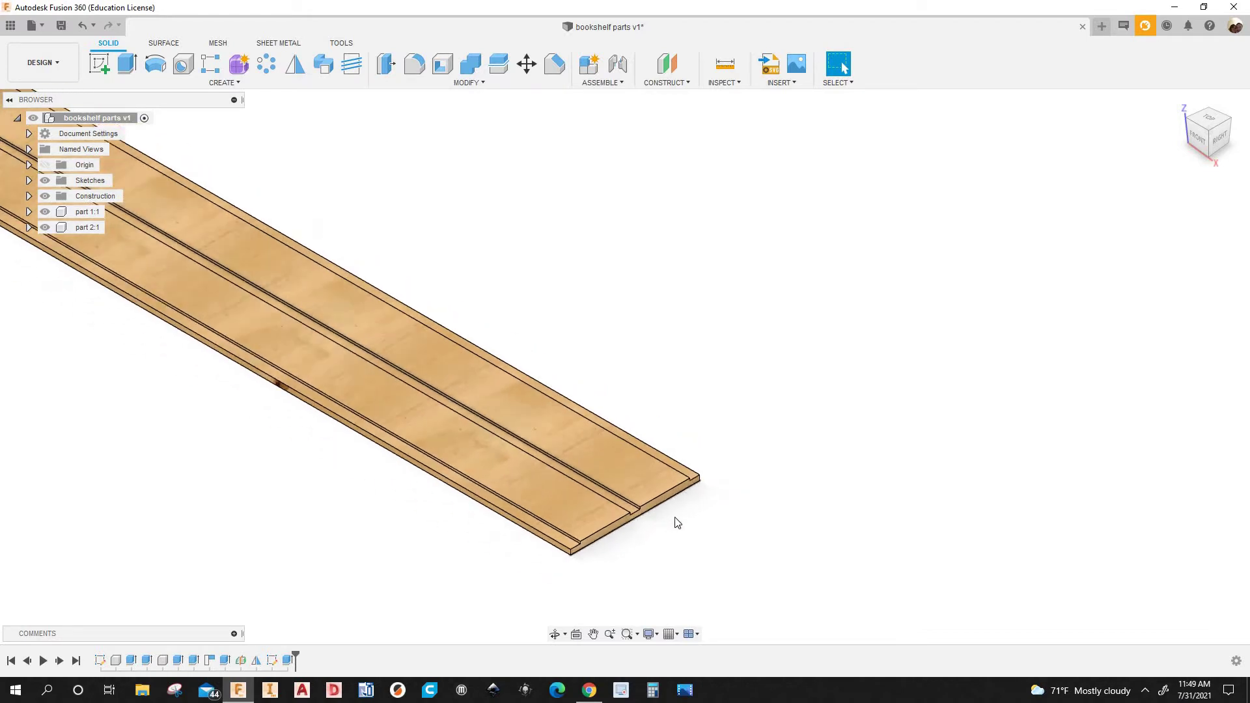
{"action": "scroll", "coordinate": [697, 496], "scroll_direction": "down", "scroll_amount": 1}
{"action": "scroll", "coordinate": [697, 496], "scroll_direction": "up", "scroll_amount": 5}
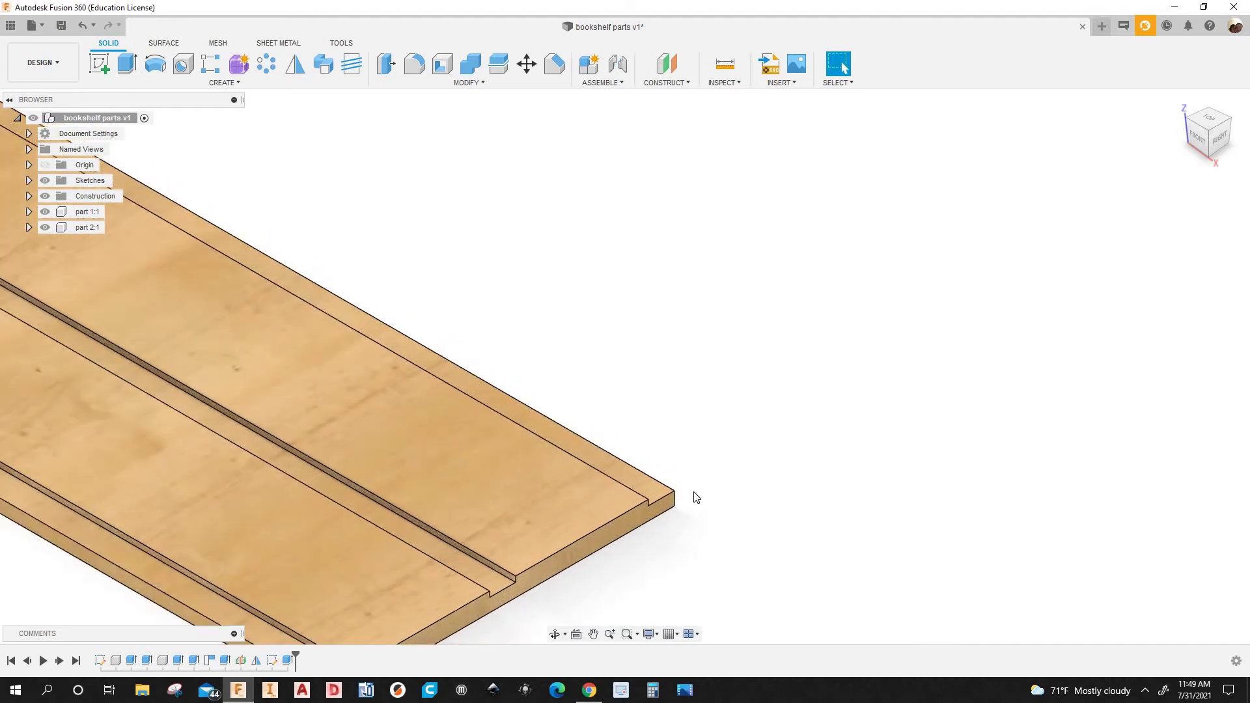
{"action": "scroll", "coordinate": [697, 502], "scroll_direction": "up", "scroll_amount": 3}
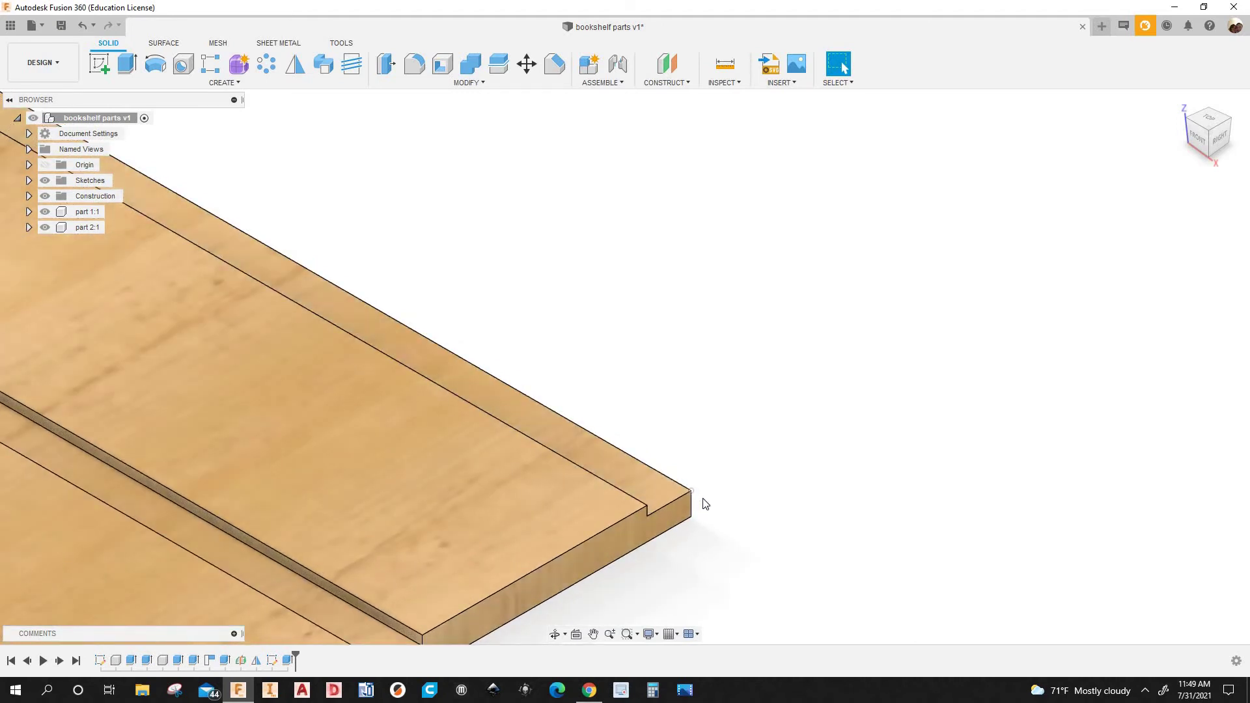
{"action": "scroll", "coordinate": [700, 511], "scroll_direction": "up", "scroll_amount": 2}
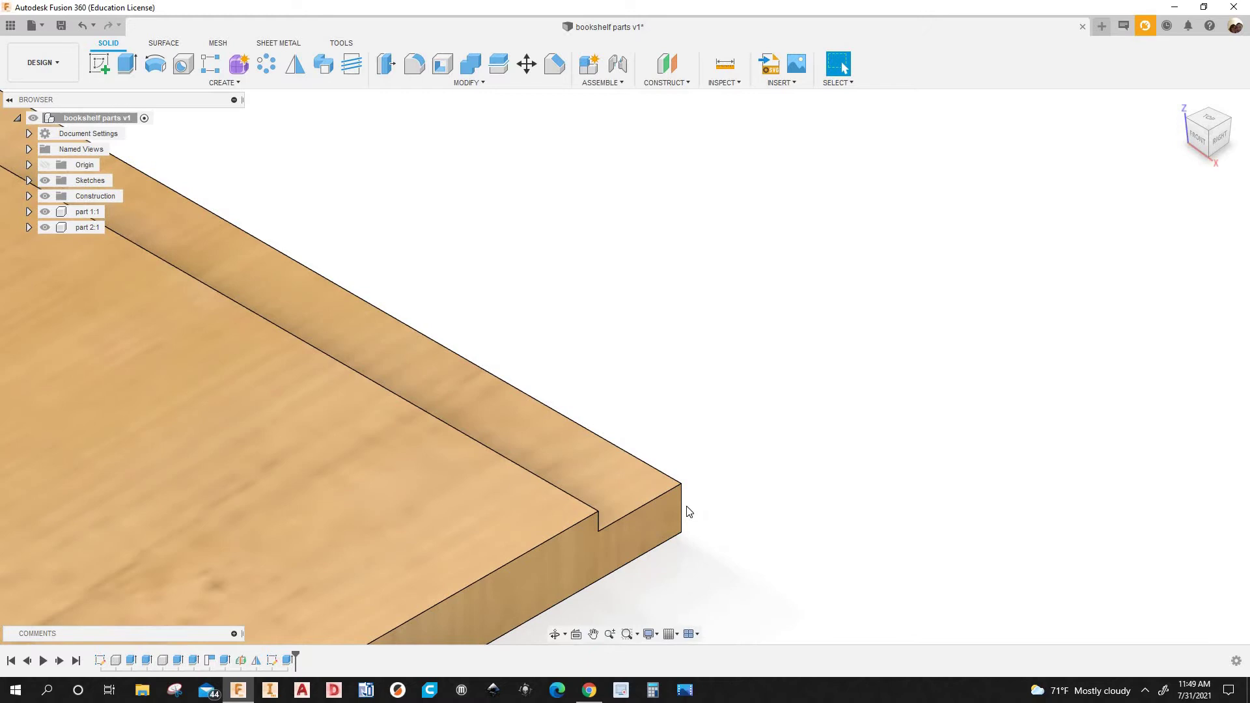
{"action": "scroll", "coordinate": [705, 511], "scroll_direction": "up", "scroll_amount": 2}
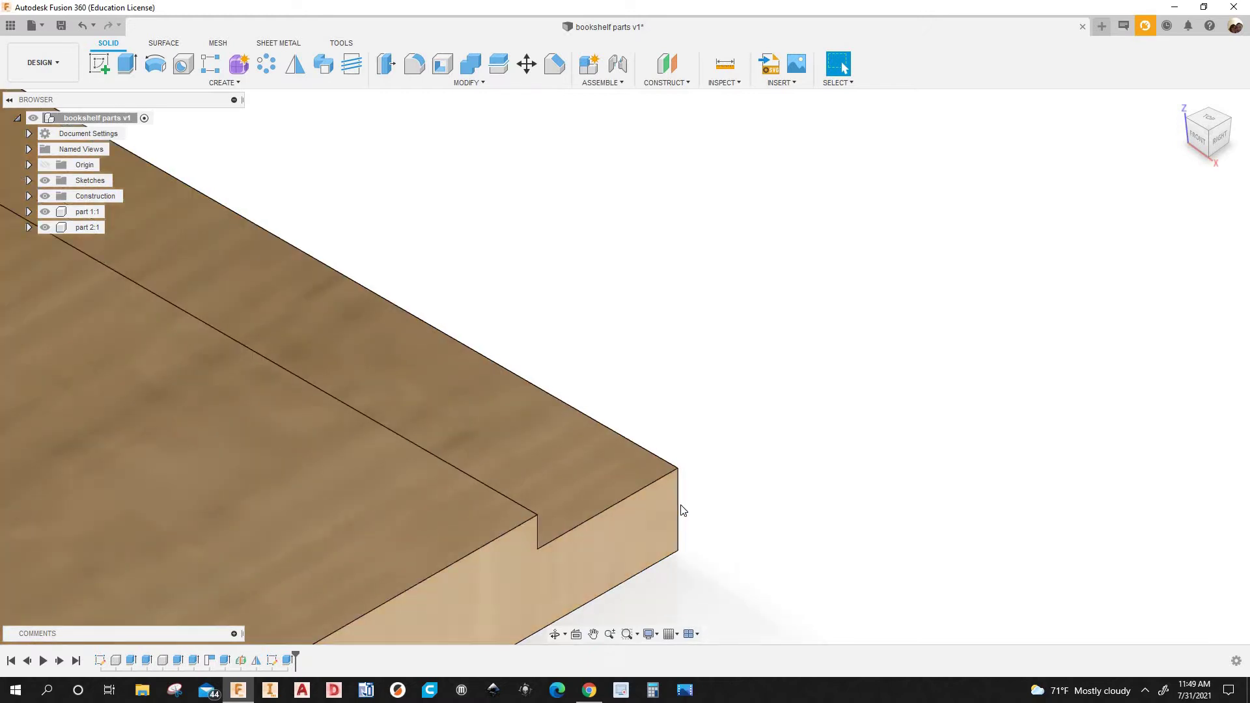
{"action": "scroll", "coordinate": [717, 468], "scroll_direction": "down", "scroll_amount": 3}
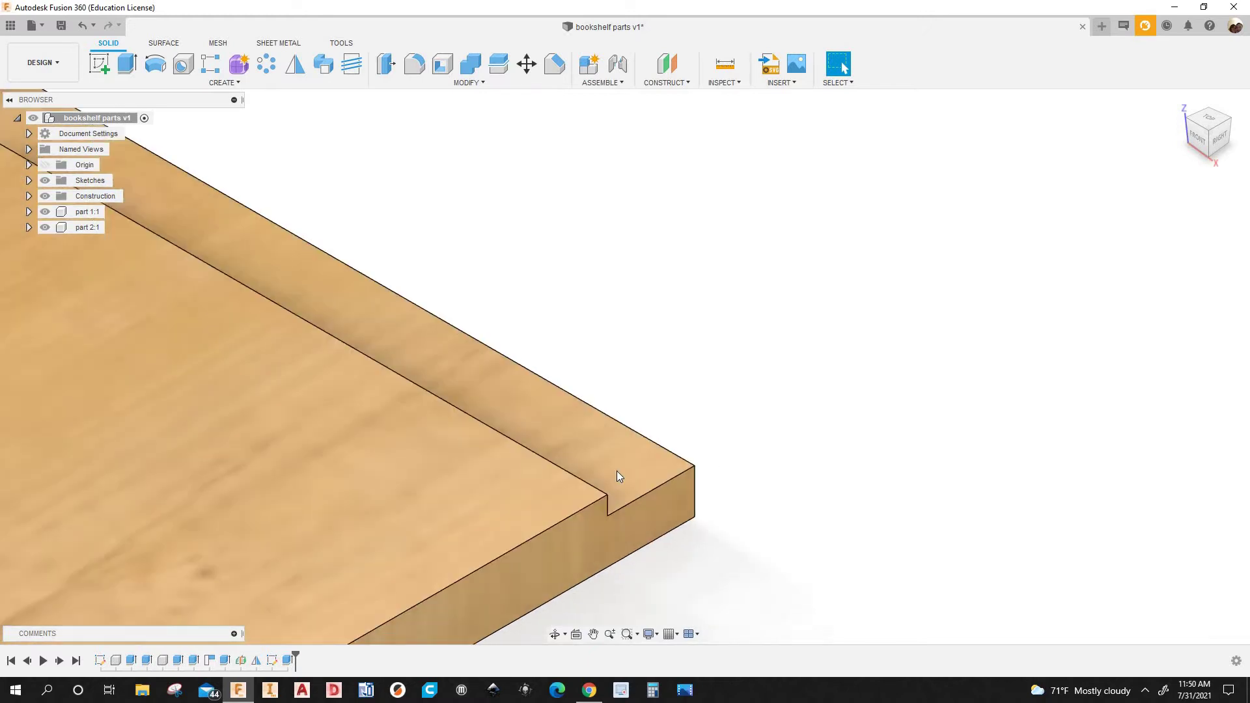
{"action": "scroll", "coordinate": [654, 477], "scroll_direction": "down", "scroll_amount": 5}
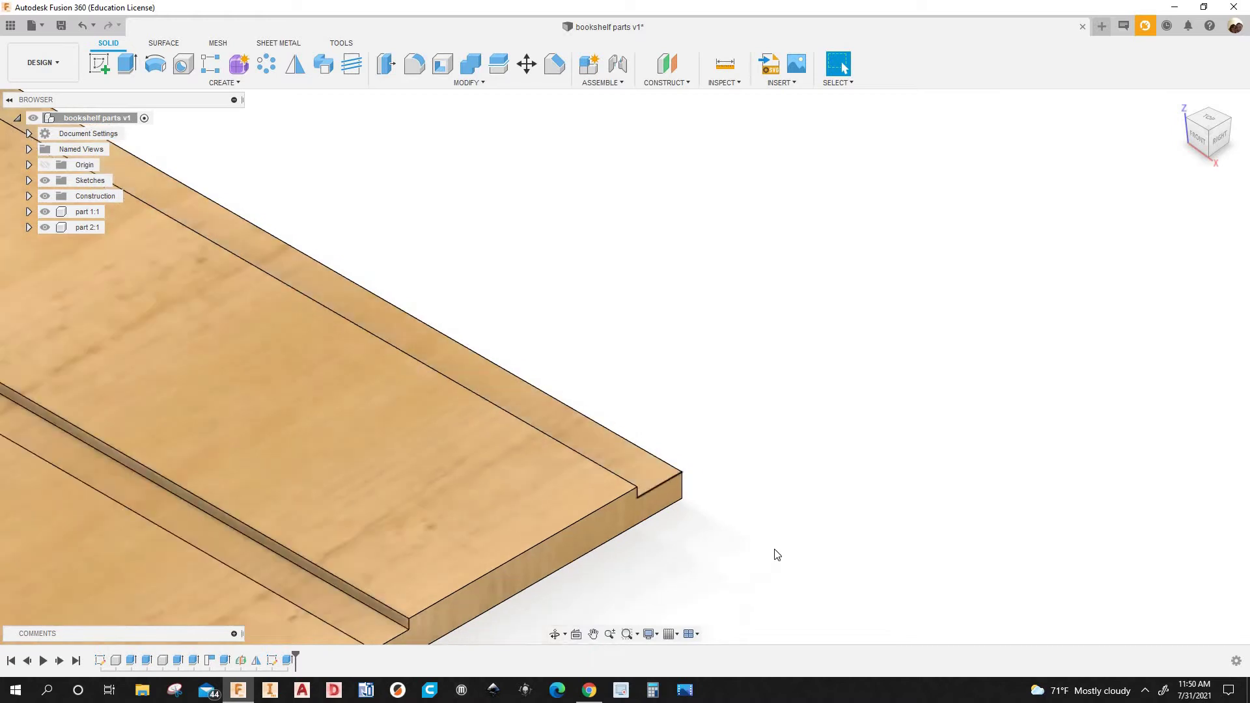
- Examine the near end of the narrower board, part 1, and the rabbet along its long edge
{"action": "scroll", "coordinate": [605, 539], "scroll_direction": "down", "scroll_amount": 4}
{"action": "middle_click_drag", "start_coordinate": [368, 351], "coordinate": [686, 401]}
{"action": "scroll", "coordinate": [505, 427], "scroll_direction": "up", "scroll_amount": 2}
{"action": "middle_click_drag", "start_coordinate": [429, 427], "coordinate": [530, 502]}
{"action": "scroll", "coordinate": [505, 429], "scroll_direction": "up", "scroll_amount": 2}
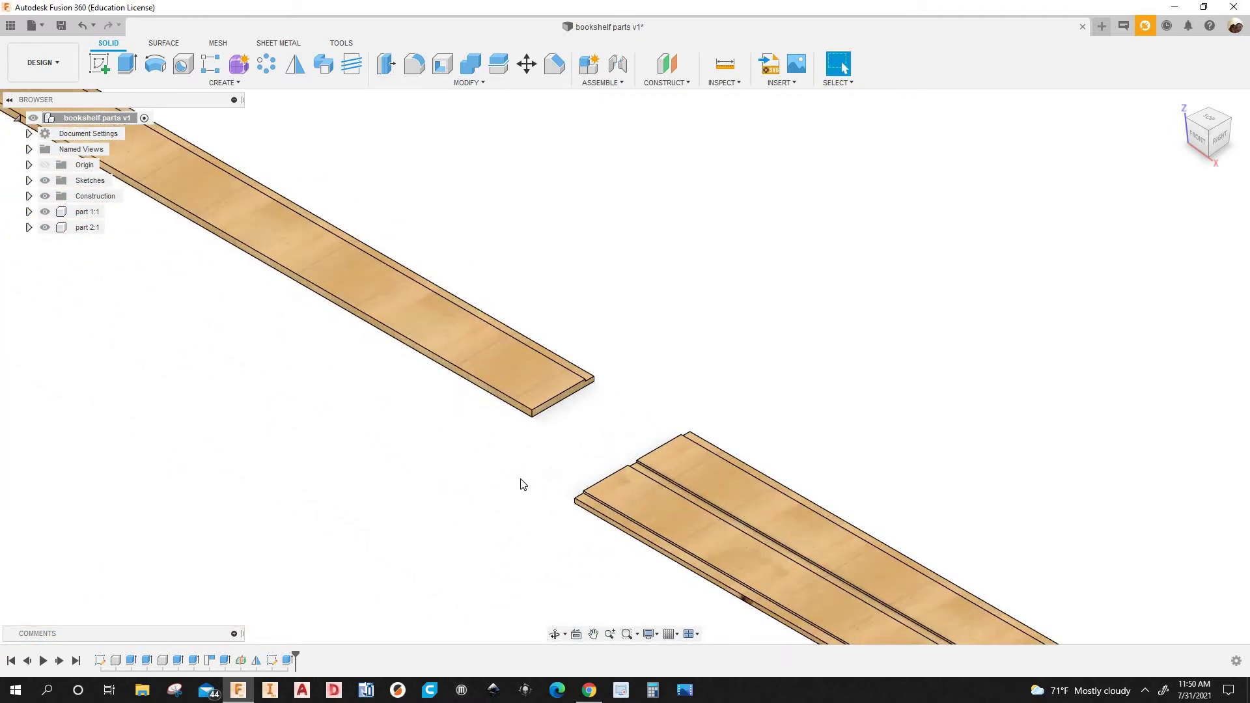
{"action": "middle_click_drag", "start_coordinate": [489, 425], "coordinate": [578, 508]}
{"action": "scroll", "coordinate": [532, 490], "scroll_direction": "down", "scroll_amount": 2}
{"action": "middle_click_drag", "start_coordinate": [334, 386], "coordinate": [334, 387]}
{"action": "scroll", "coordinate": [340, 379], "scroll_direction": "down", "scroll_amount": 3}
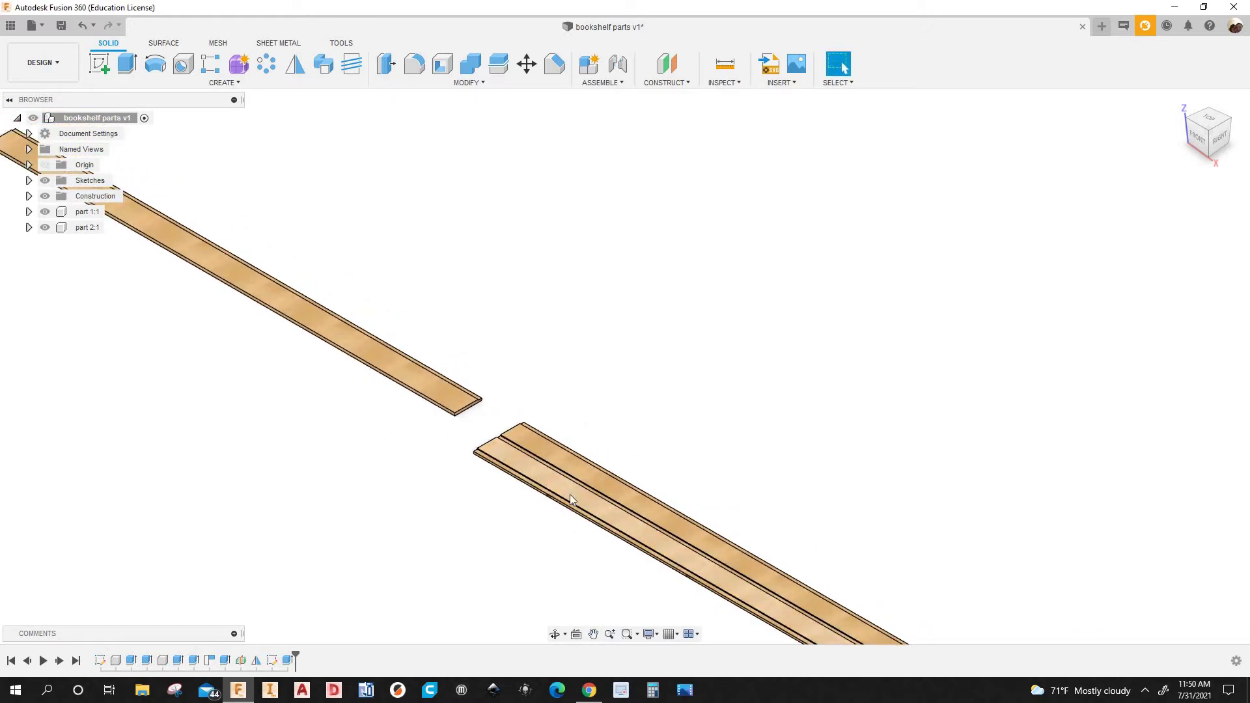
{"action": "scroll", "coordinate": [473, 417], "scroll_direction": "up", "scroll_amount": 5}
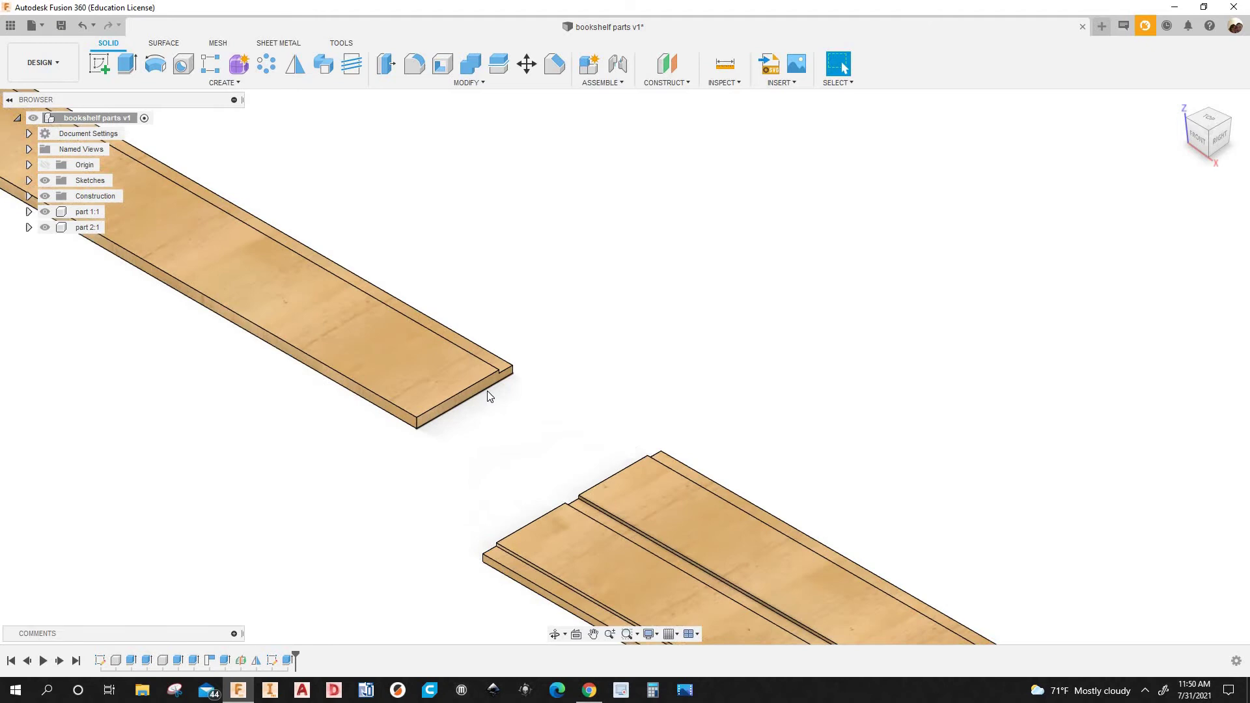
{"action": "scroll", "coordinate": [514, 386], "scroll_direction": "up", "scroll_amount": 1}
{"action": "scroll", "coordinate": [524, 378], "scroll_direction": "up", "scroll_amount": 3}
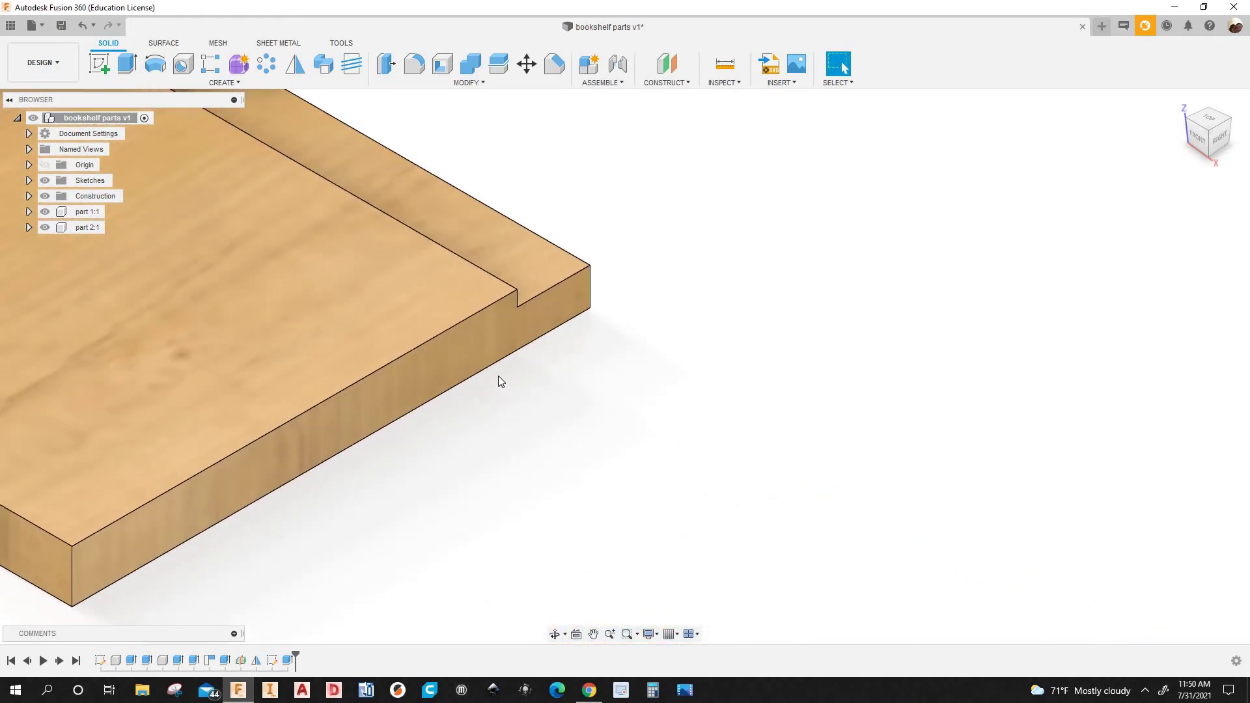
{"action": "left_click", "coordinate": [494, 361]}
{"action": "scroll", "coordinate": [708, 572], "scroll_direction": "down", "scroll_amount": 2}
{"action": "left_click", "coordinate": [731, 525]}
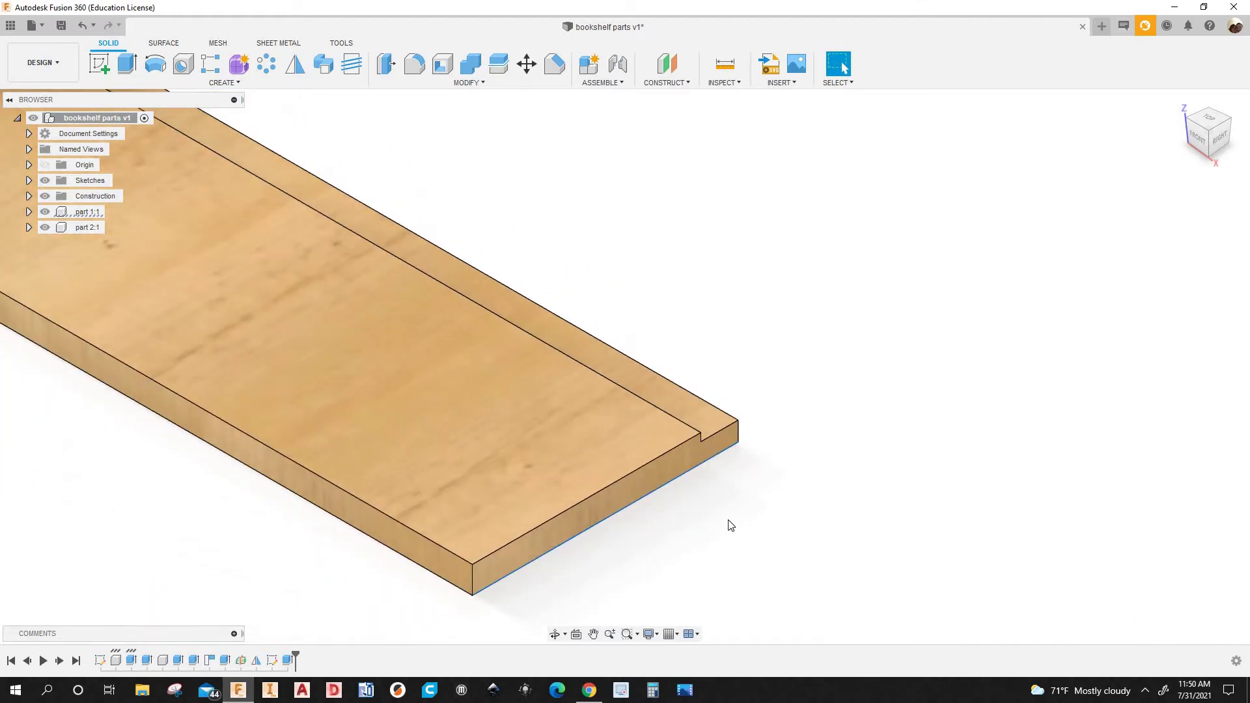
- Switch from the Design workspace to the Manufacture workspace
{"action": "scroll", "coordinate": [748, 438], "scroll_direction": "down", "scroll_amount": 3}
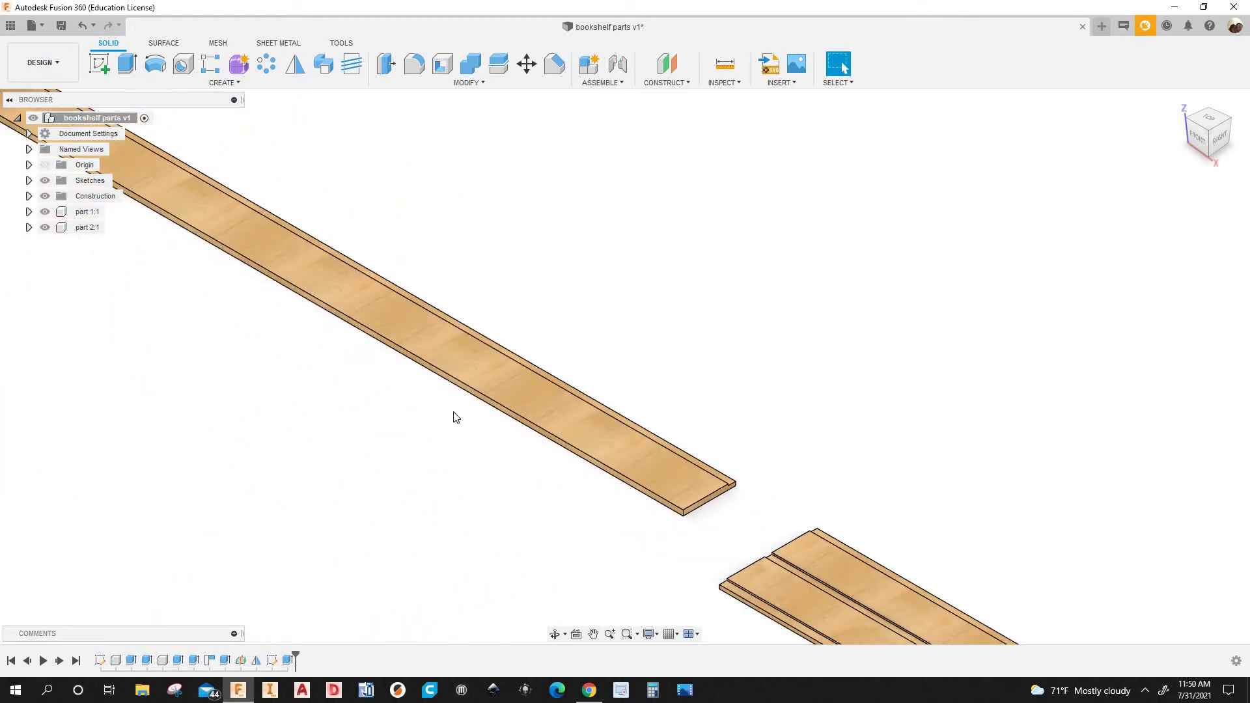
{"action": "scroll", "coordinate": [445, 425], "scroll_direction": "down", "scroll_amount": 3}
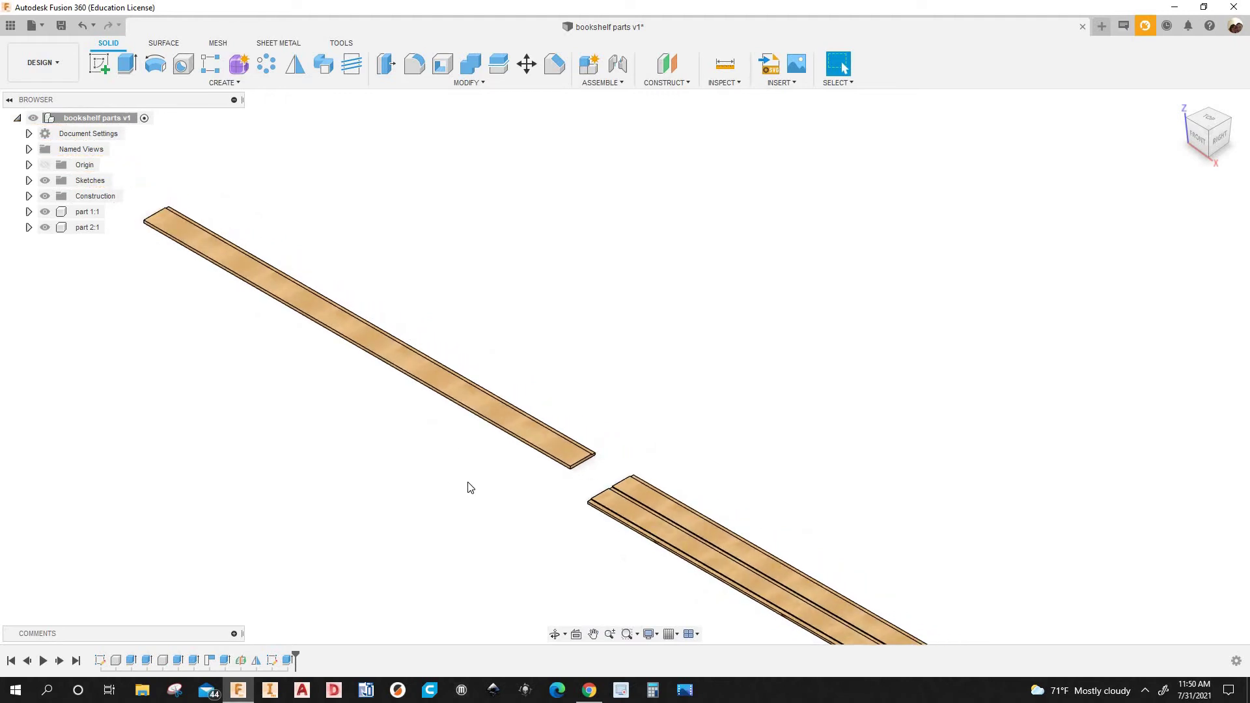
{"action": "middle_click_drag", "start_coordinate": [403, 446], "coordinate": [321, 407]}
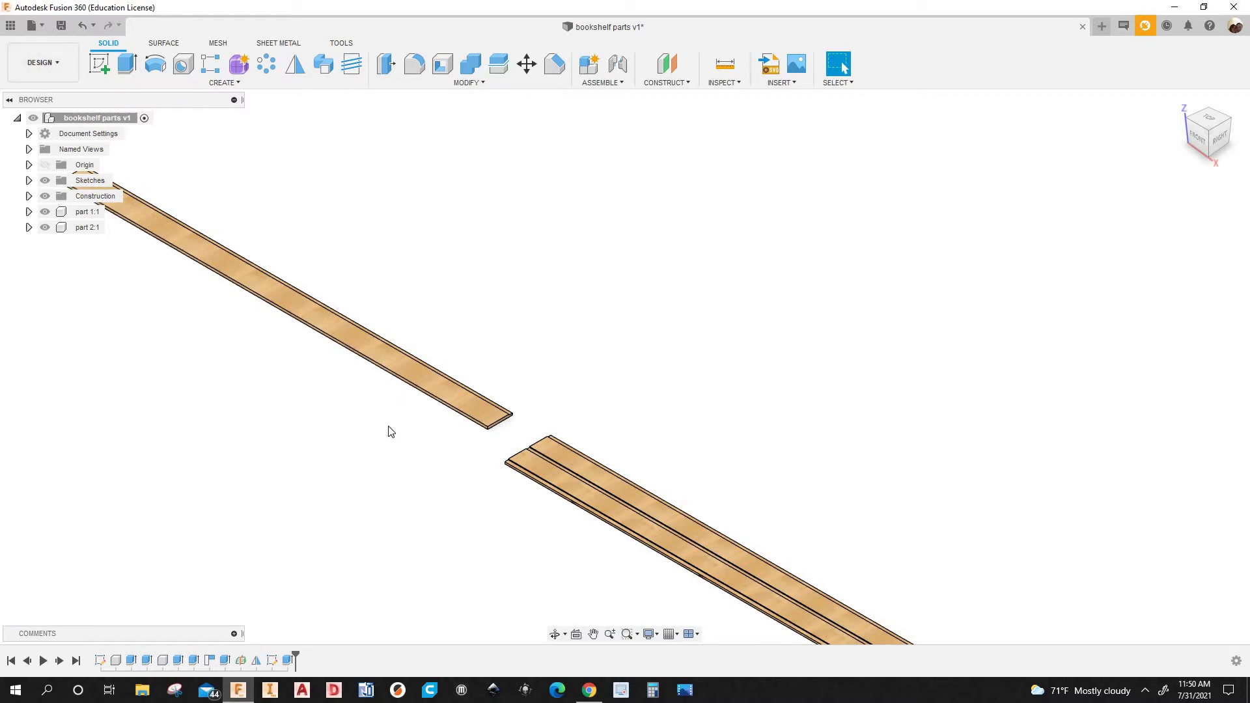
{"action": "middle_click_drag", "start_coordinate": [350, 423], "coordinate": [401, 418]}
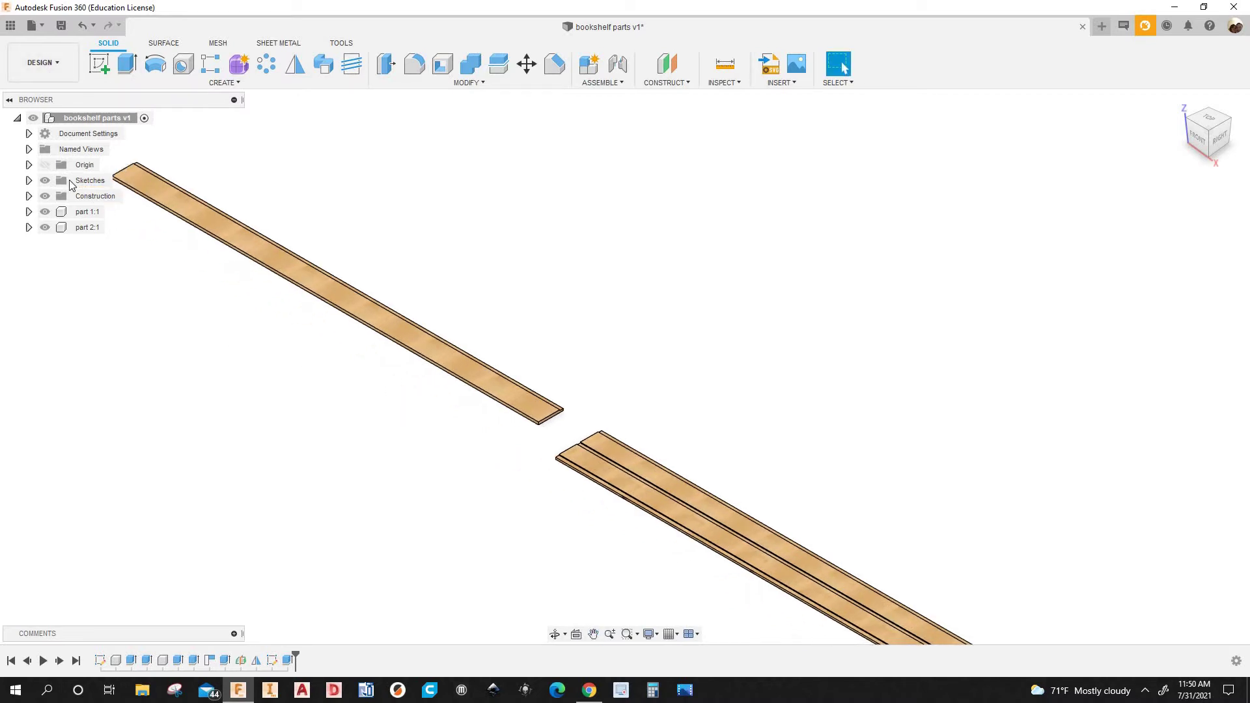
{"action": "left_click", "coordinate": [44, 77]}
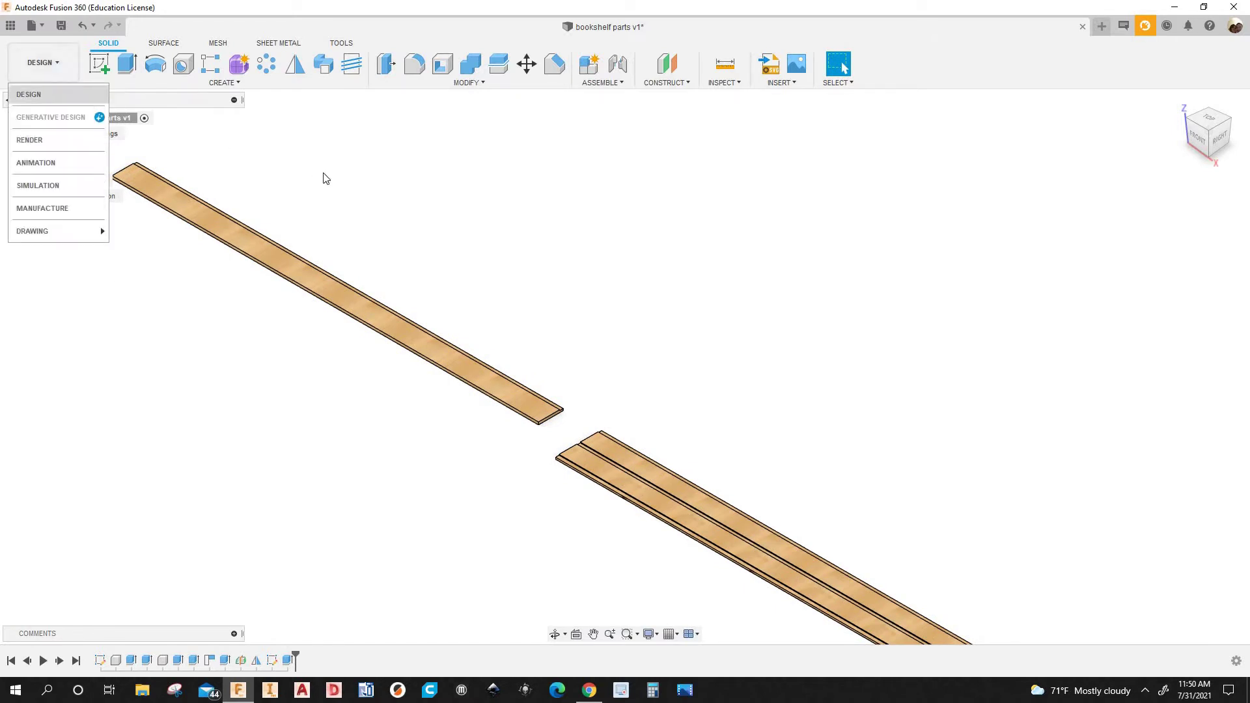
{"action": "left_click", "coordinate": [56, 104]}
{"action": "left_click", "coordinate": [43, 62]}
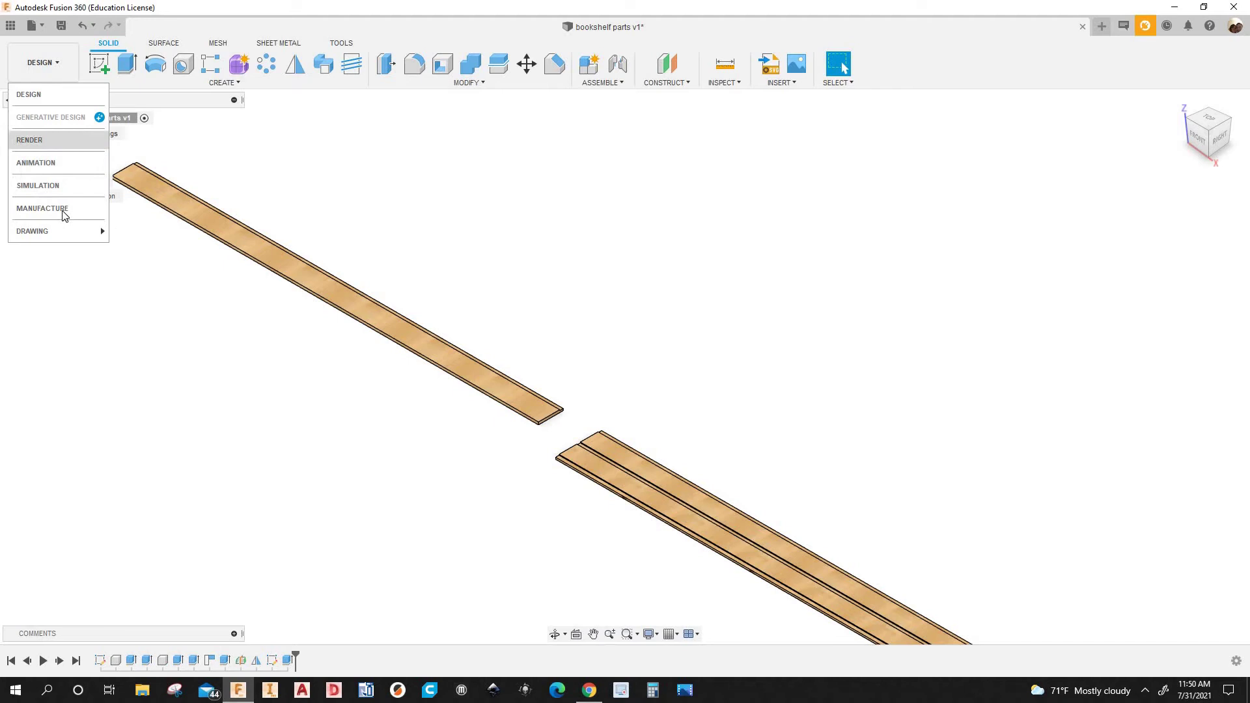
{"action": "left_click", "coordinate": [43, 208]}
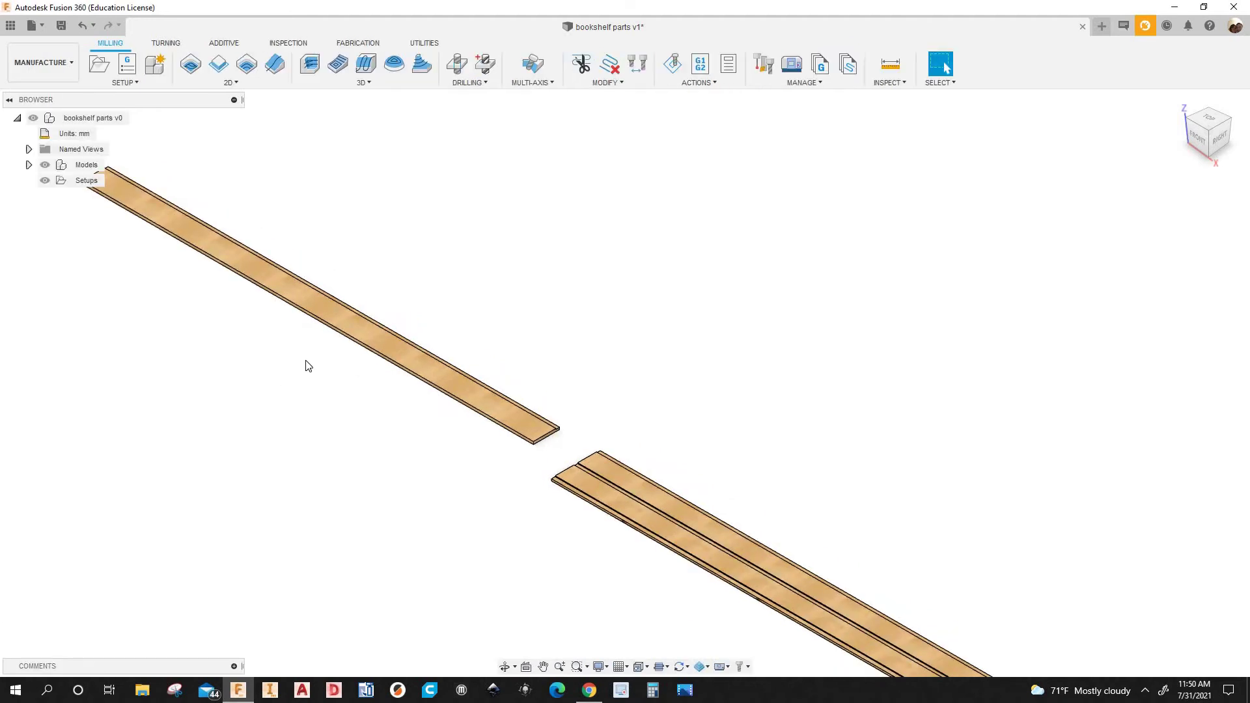
- Create a new milling setup and choose the narrower board, part 1, as its model body
{"action": "left_click", "coordinate": [98, 64]}
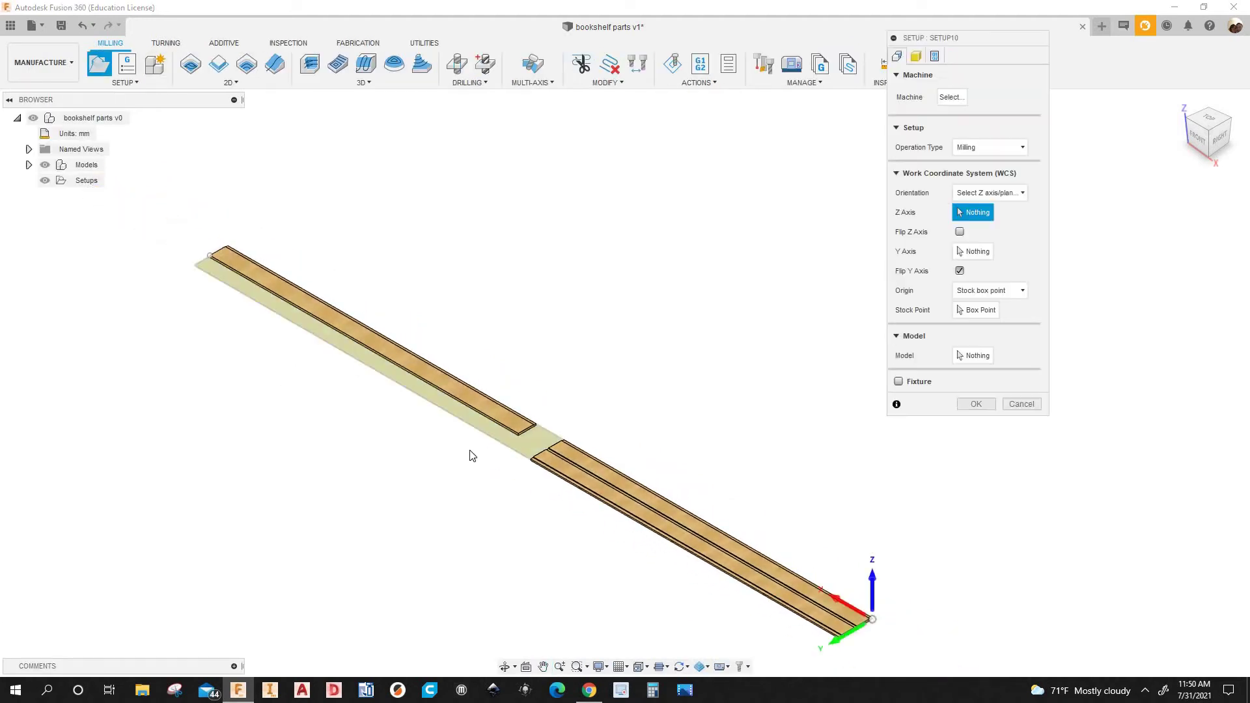
{"action": "scroll", "coordinate": [485, 448], "scroll_direction": "up", "scroll_amount": 3}
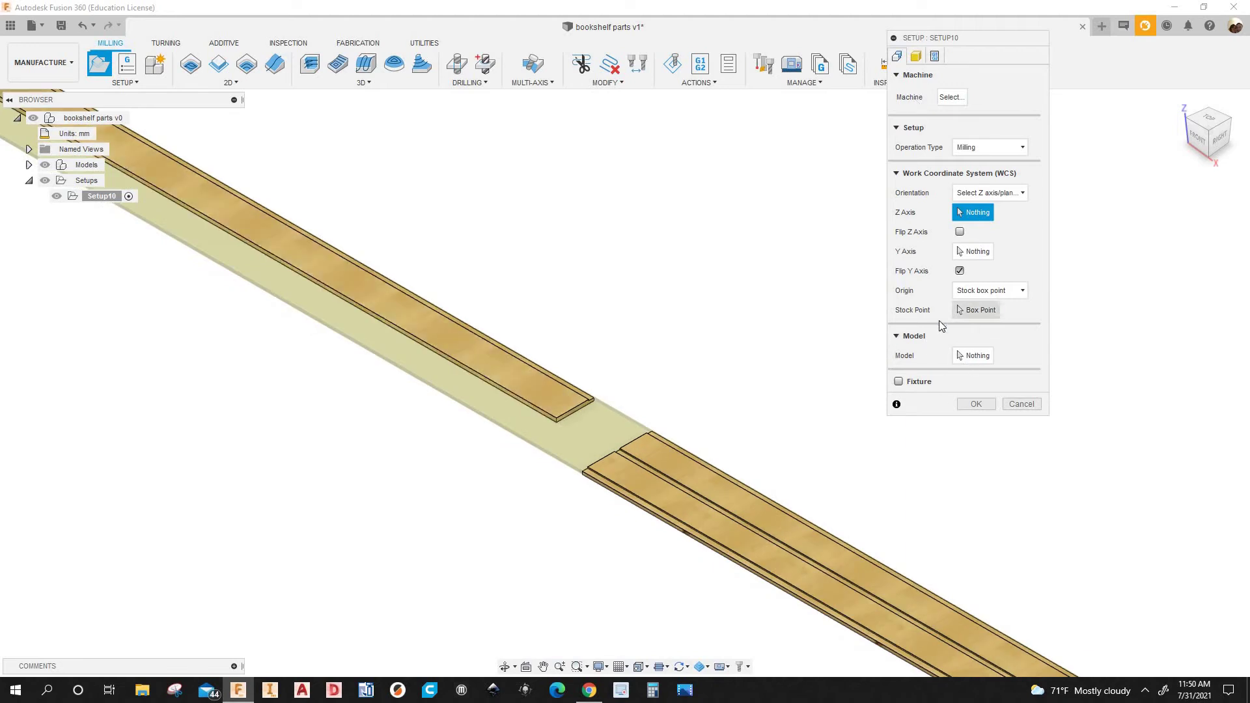
{"action": "left_click", "coordinate": [974, 356]}
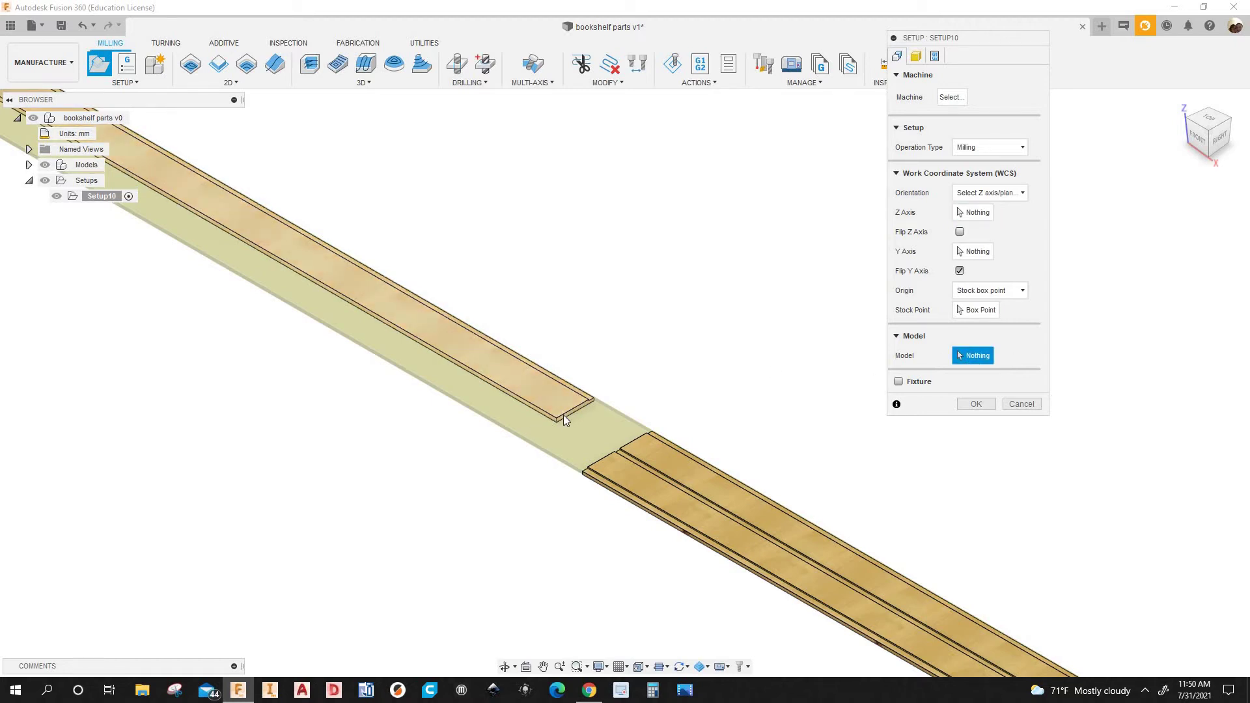
{"action": "scroll", "coordinate": [586, 389], "scroll_direction": "up", "scroll_amount": 2}
{"action": "left_click", "coordinate": [608, 389]}
{"action": "scroll", "coordinate": [736, 376], "scroll_direction": "down", "scroll_amount": 2}
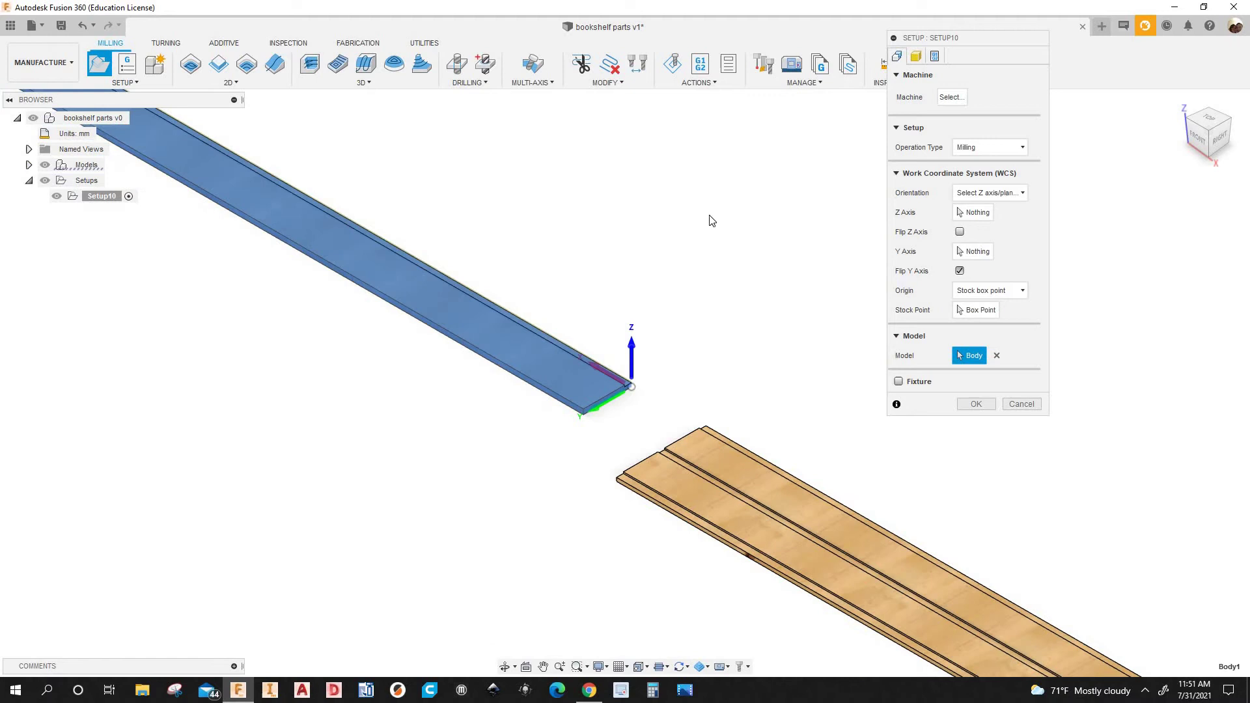
- Check the stock and post-process settings, accept the milling setup, and rename it setup 1
{"action": "left_click", "coordinate": [915, 60]}
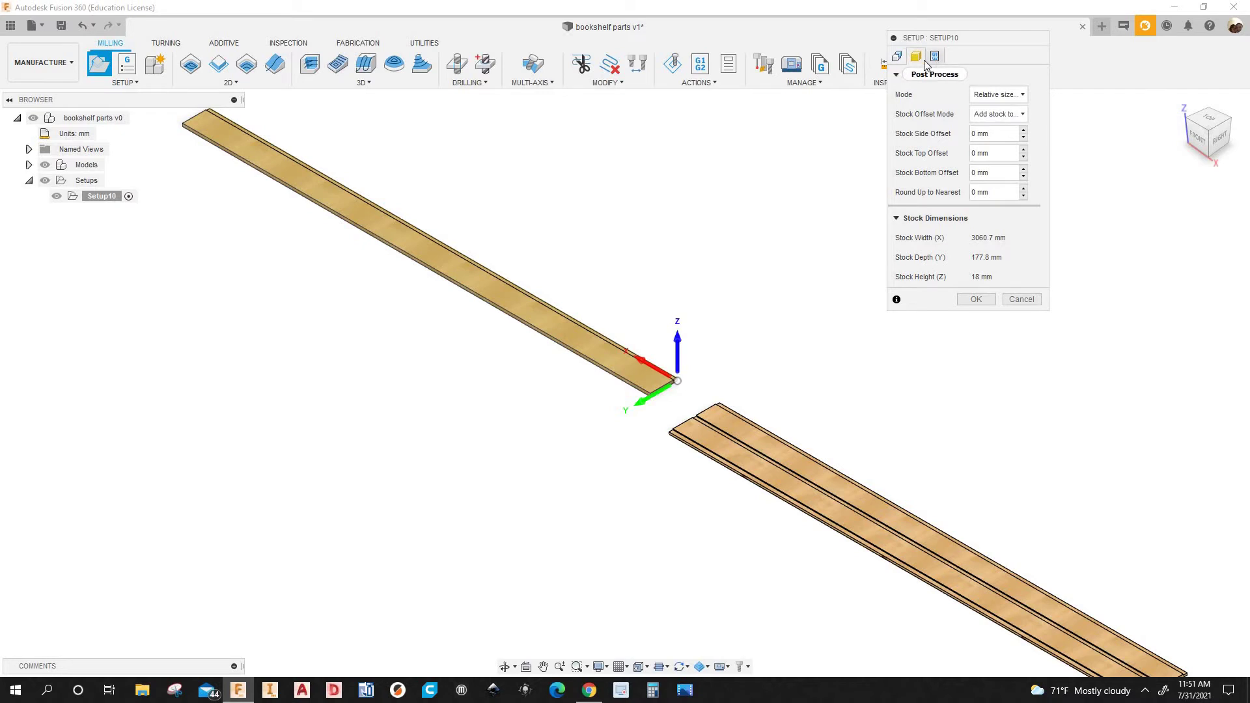
{"action": "left_click", "coordinate": [934, 60]}
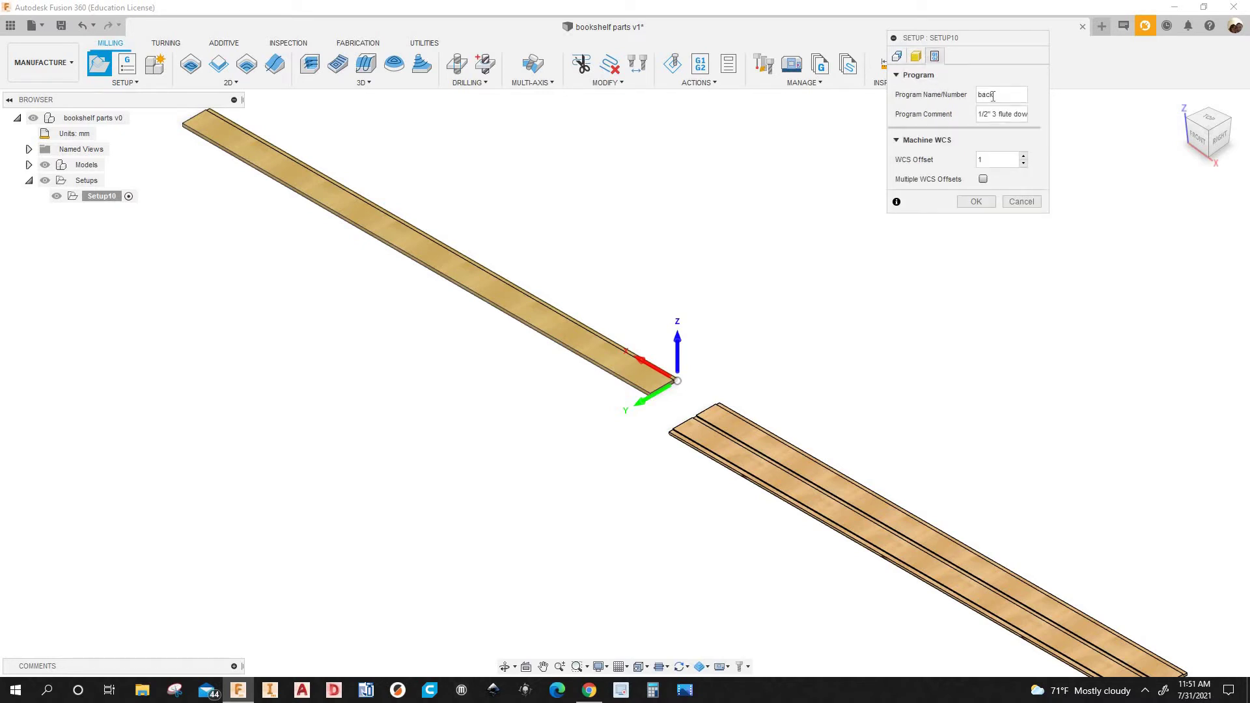
{"action": "left_click_drag", "start_coordinate": [951, 110], "coordinate": [1055, 109]}
{"action": "key", "text": "Return"}
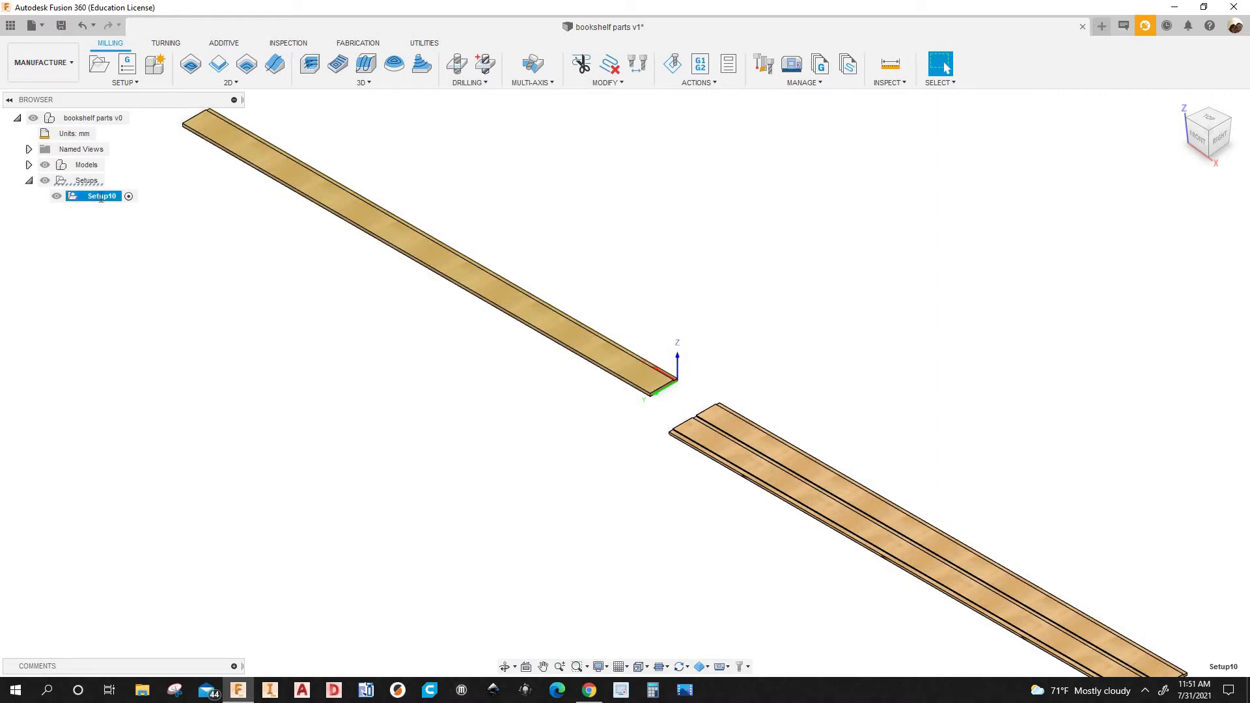
{"action": "left_click", "coordinate": [101, 197]}
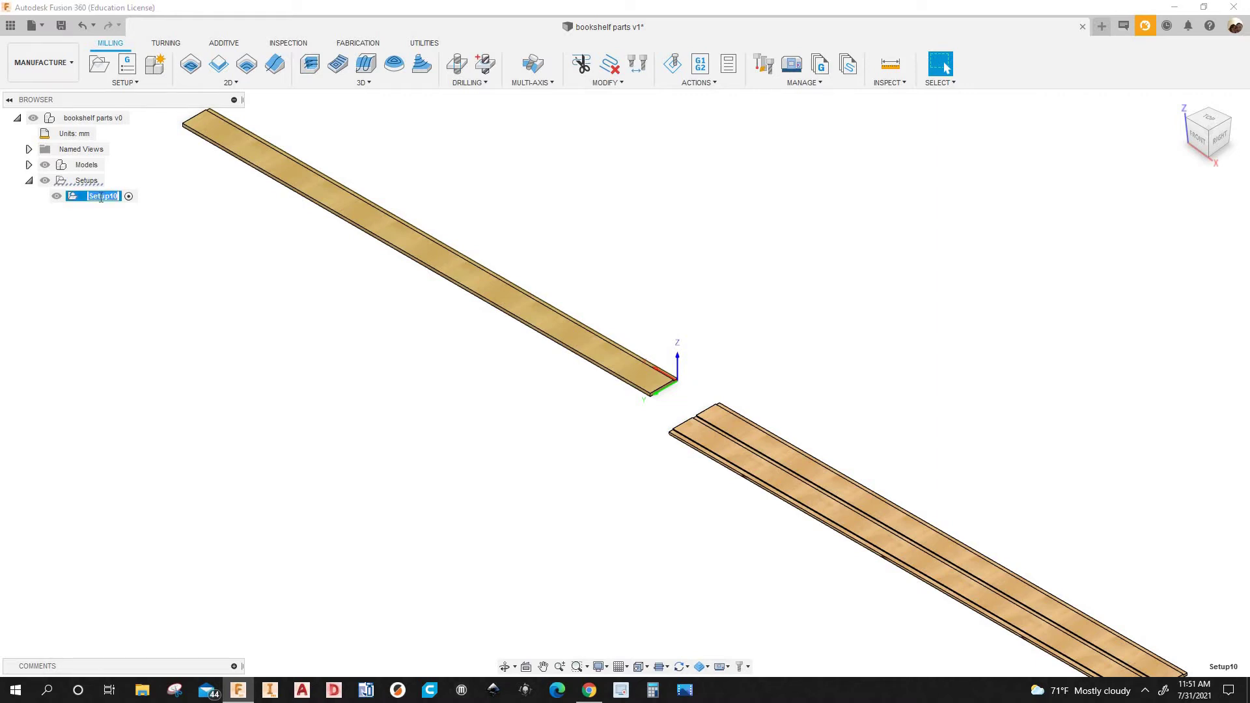
{"action": "type", "text": "stu"}
- Browse the cloud template folders 2d contour, 2d pocket, drilling, Miter and Parallel for an operation template for setup 1
{"action": "right_click", "coordinate": [100, 200]}
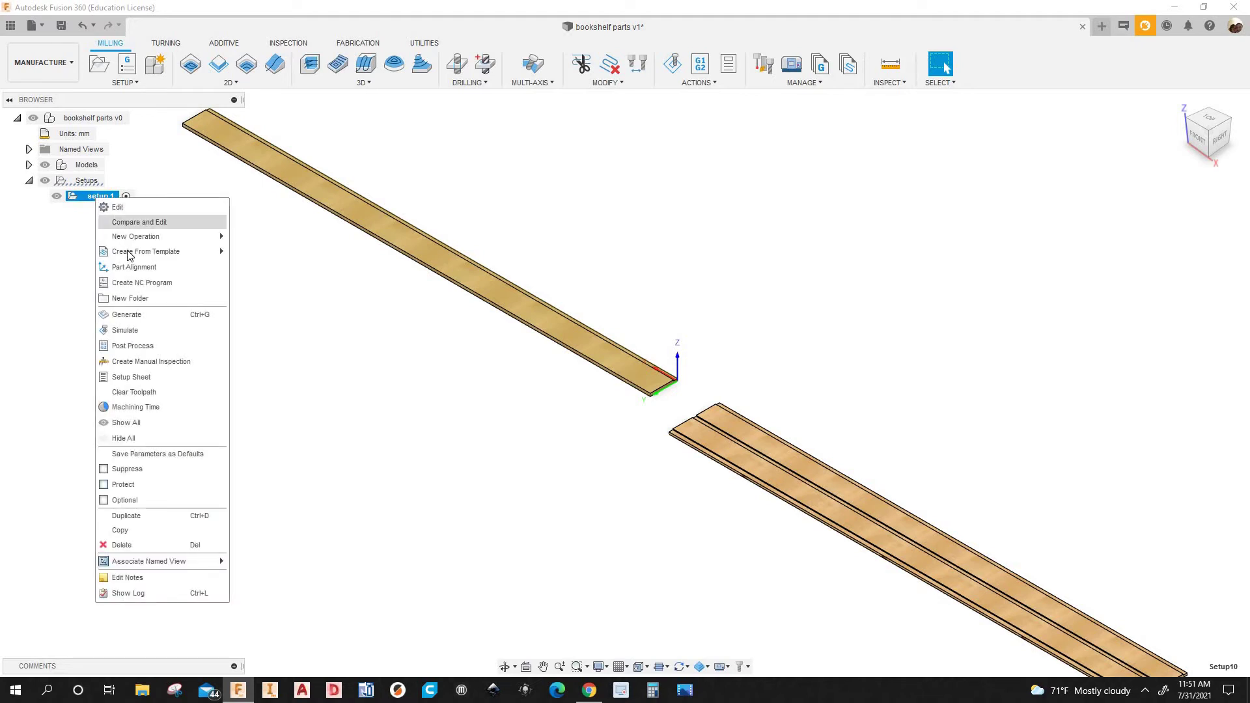
{"action": "mouse_move", "coordinate": [187, 256]}
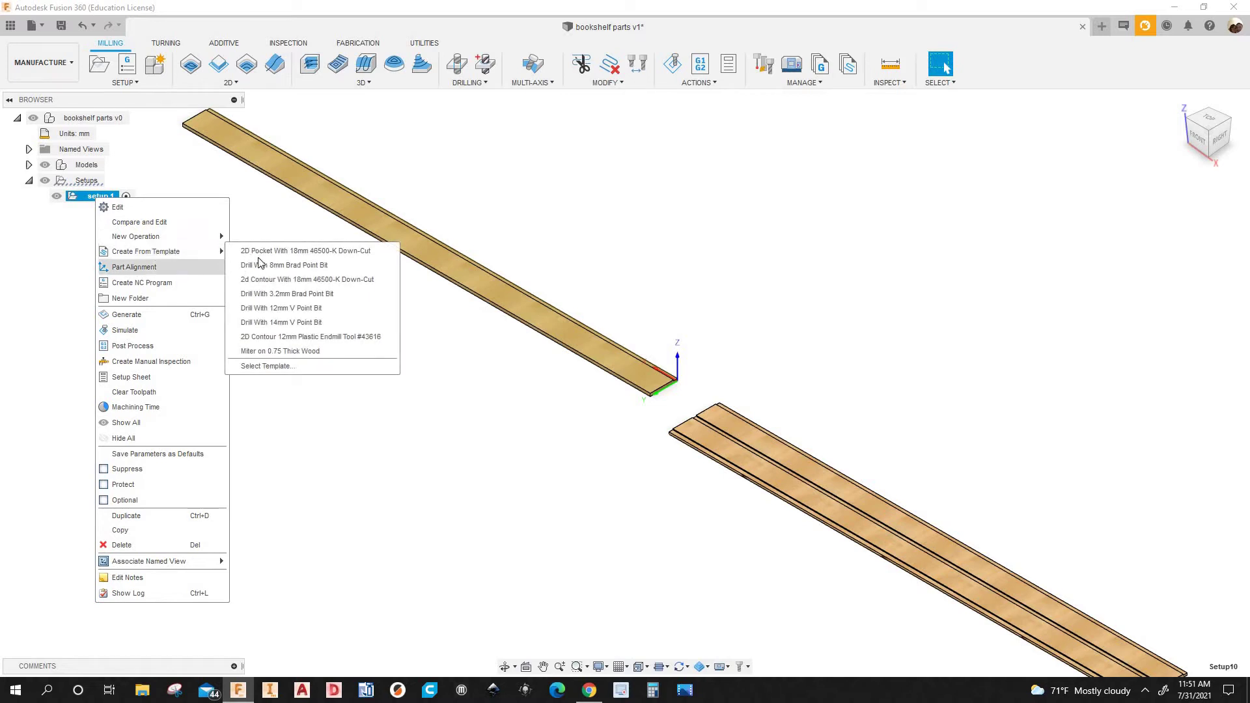
{"action": "left_click", "coordinate": [262, 365]}
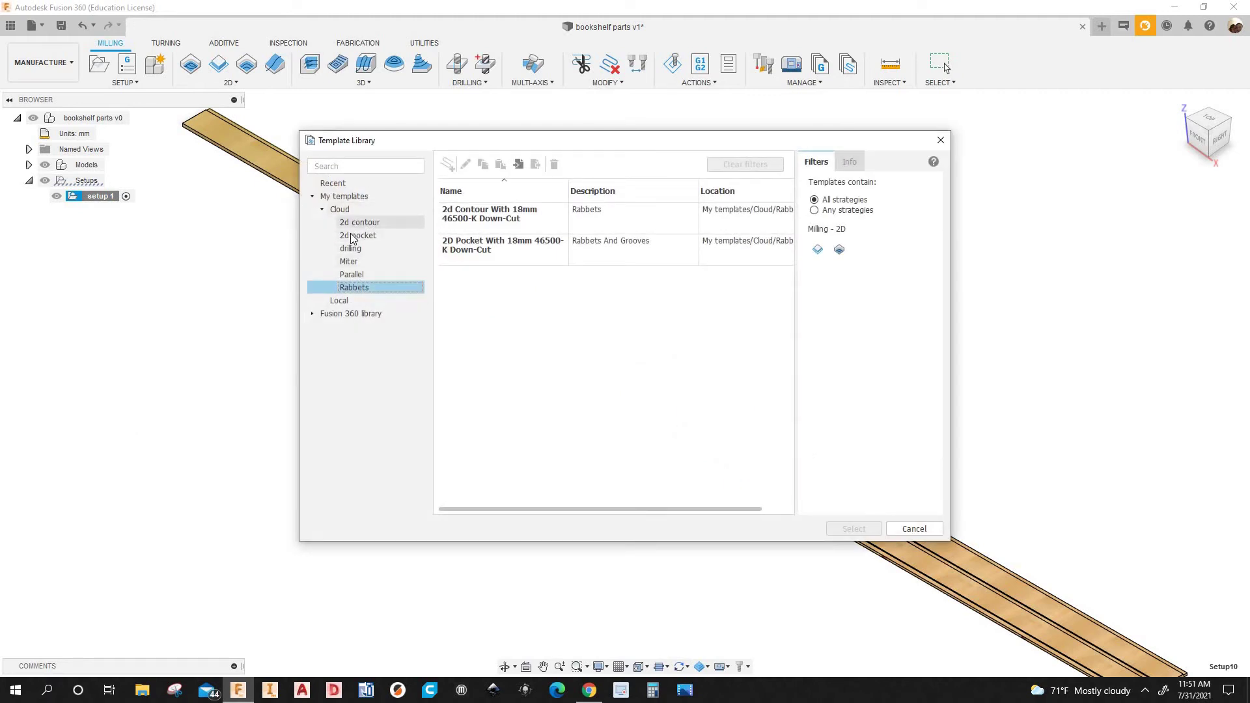
{"action": "left_click", "coordinate": [355, 223]}
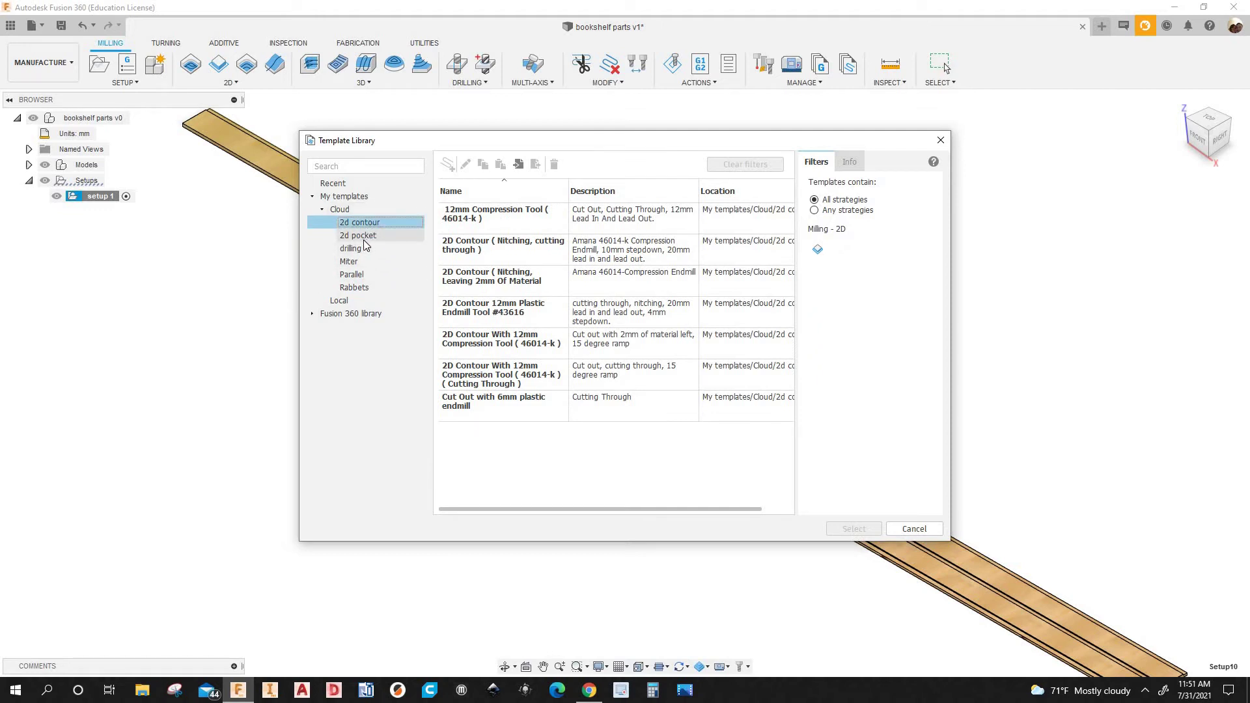
{"action": "left_click", "coordinate": [364, 237]}
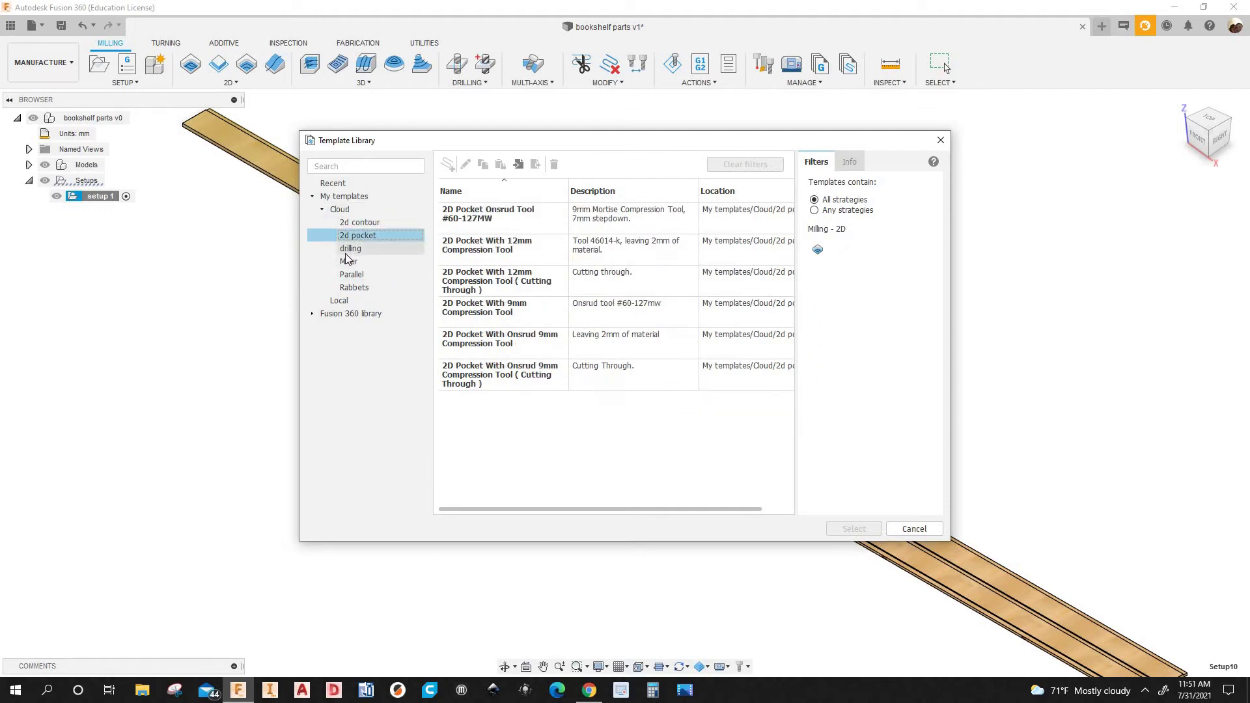
{"action": "left_click", "coordinate": [362, 249]}
{"action": "left_click", "coordinate": [362, 262]}
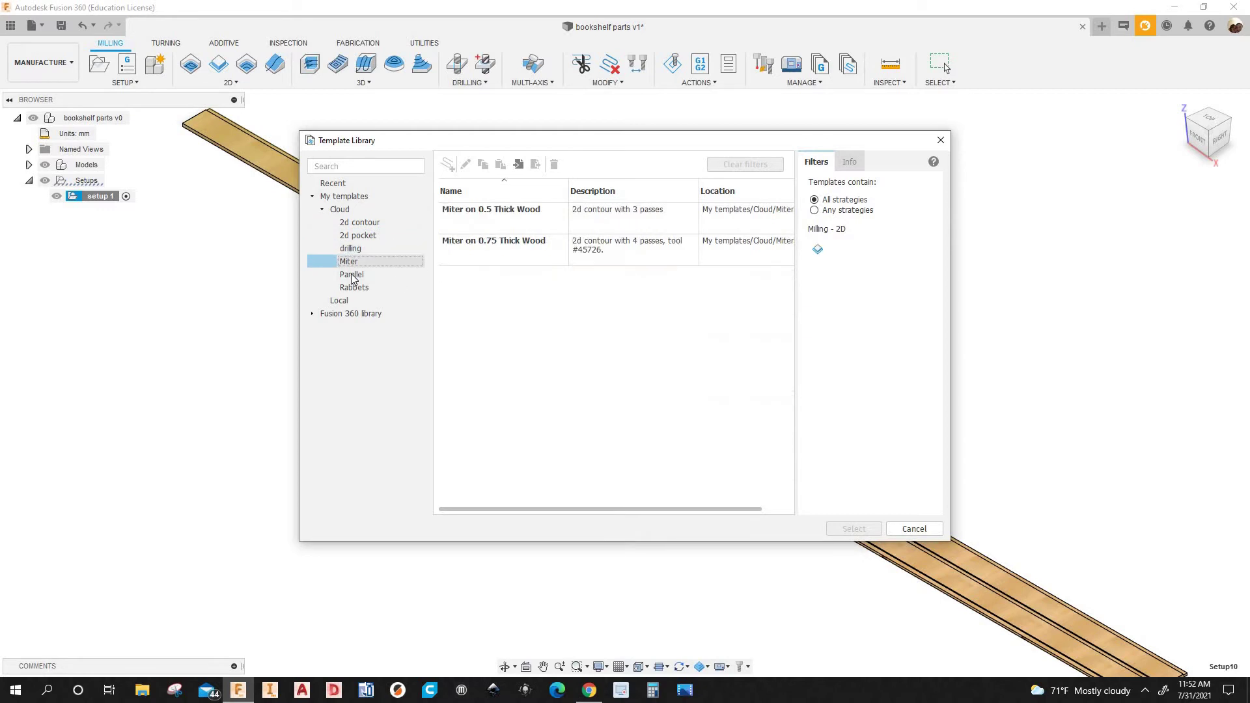
{"action": "left_click", "coordinate": [350, 277]}
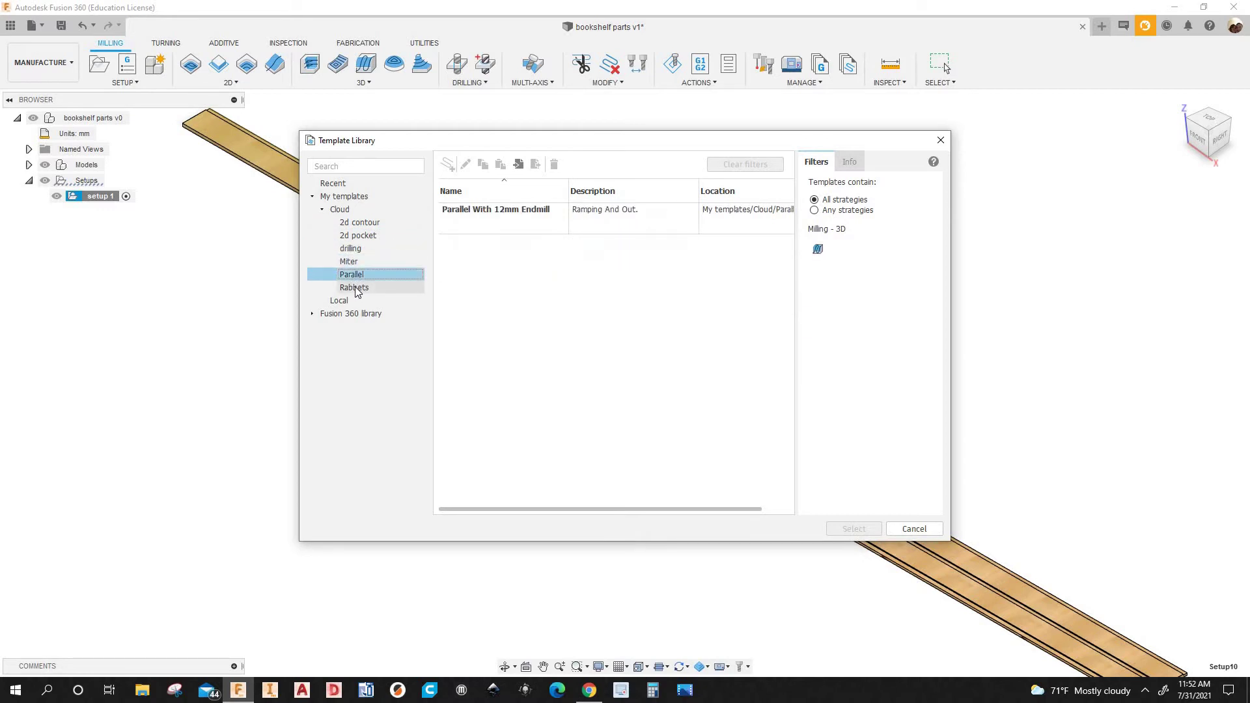
- Add the template 2D Pocket With 18mm 46500-K Down-Cut from the Rabbets folder to setup 1
{"action": "left_click", "coordinate": [353, 290]}
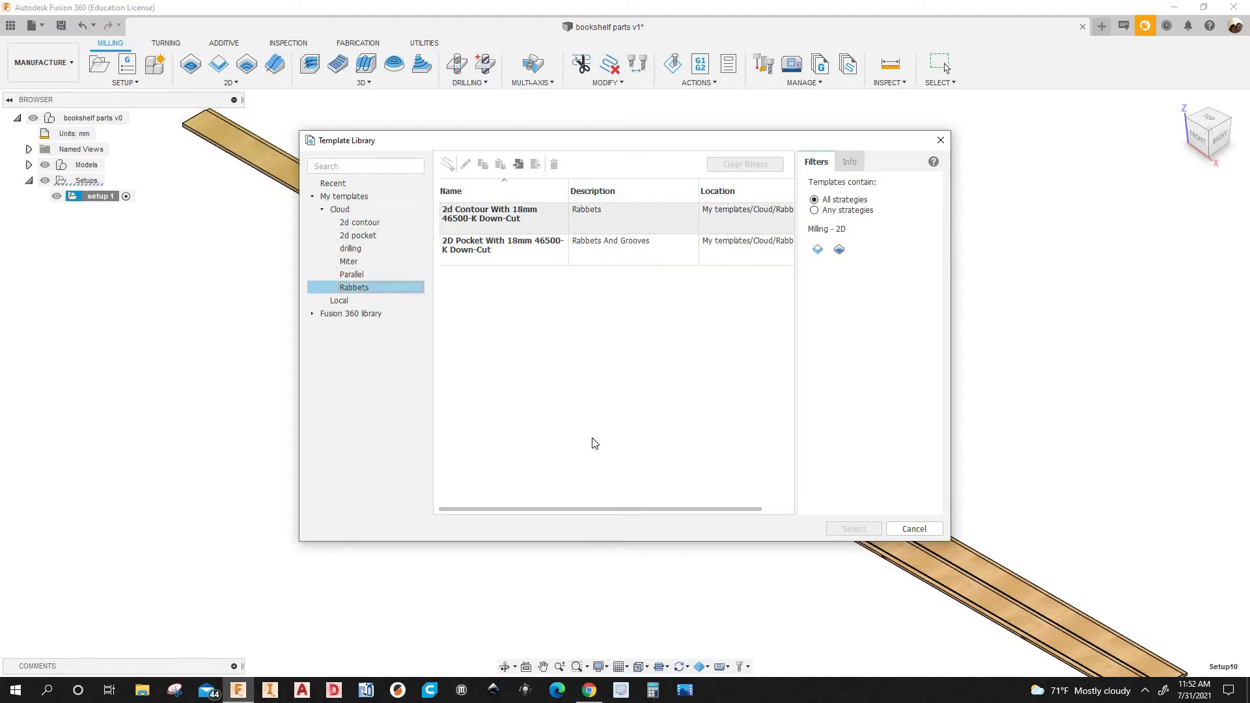
{"action": "left_click", "coordinate": [501, 254]}
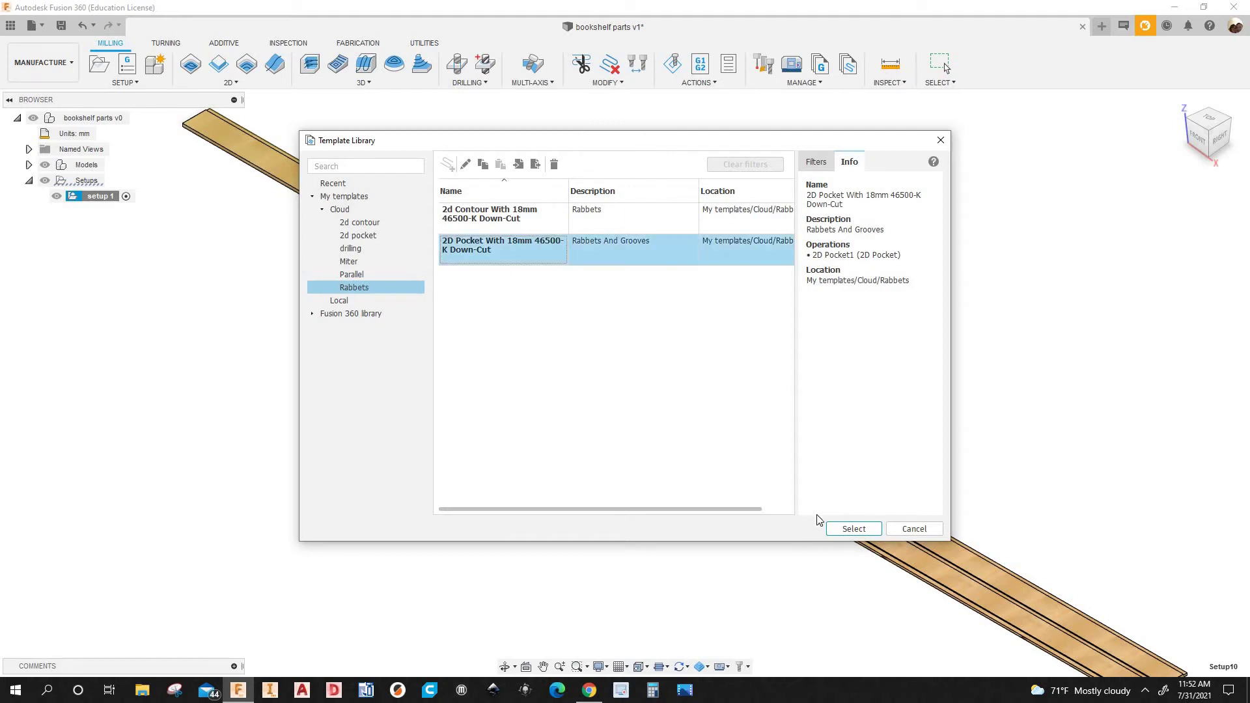
{"action": "left_click", "coordinate": [858, 529]}
{"action": "left_click", "coordinate": [846, 531]}
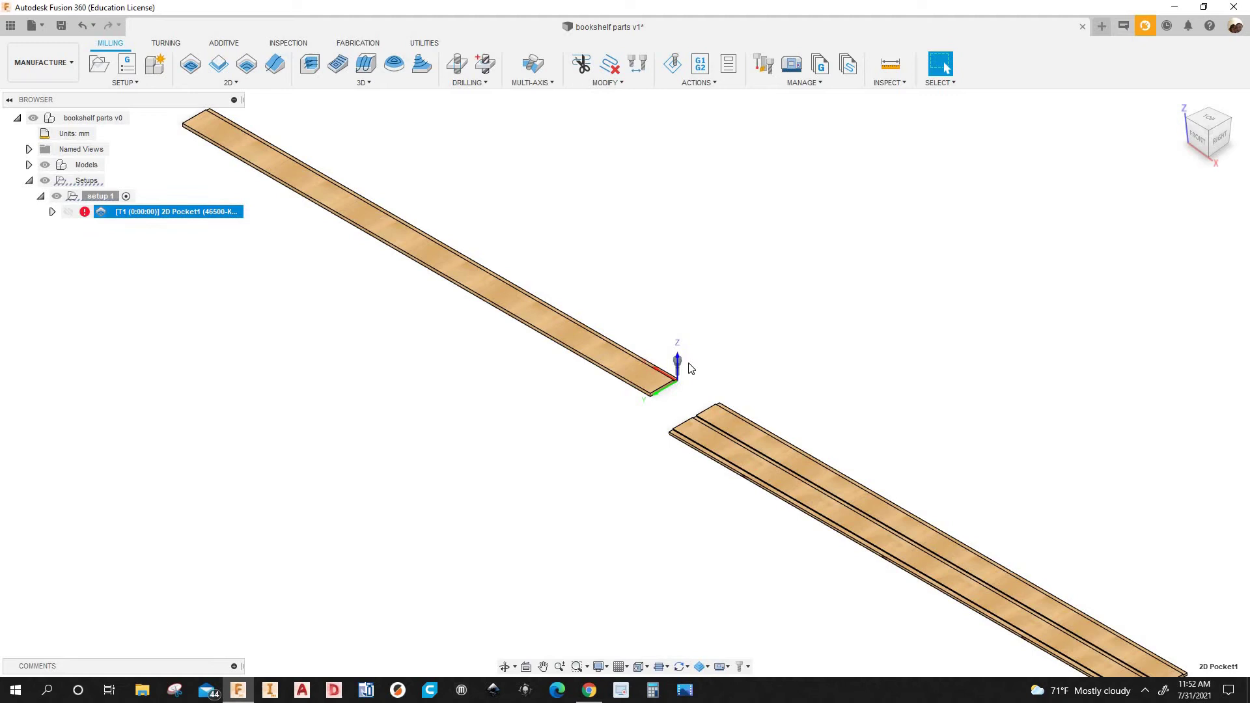
- Edit the new 2D pocket operation and select the rabbet along the narrower board's long edge as its pocket
{"action": "scroll", "coordinate": [684, 372], "scroll_direction": "up", "scroll_amount": 10}
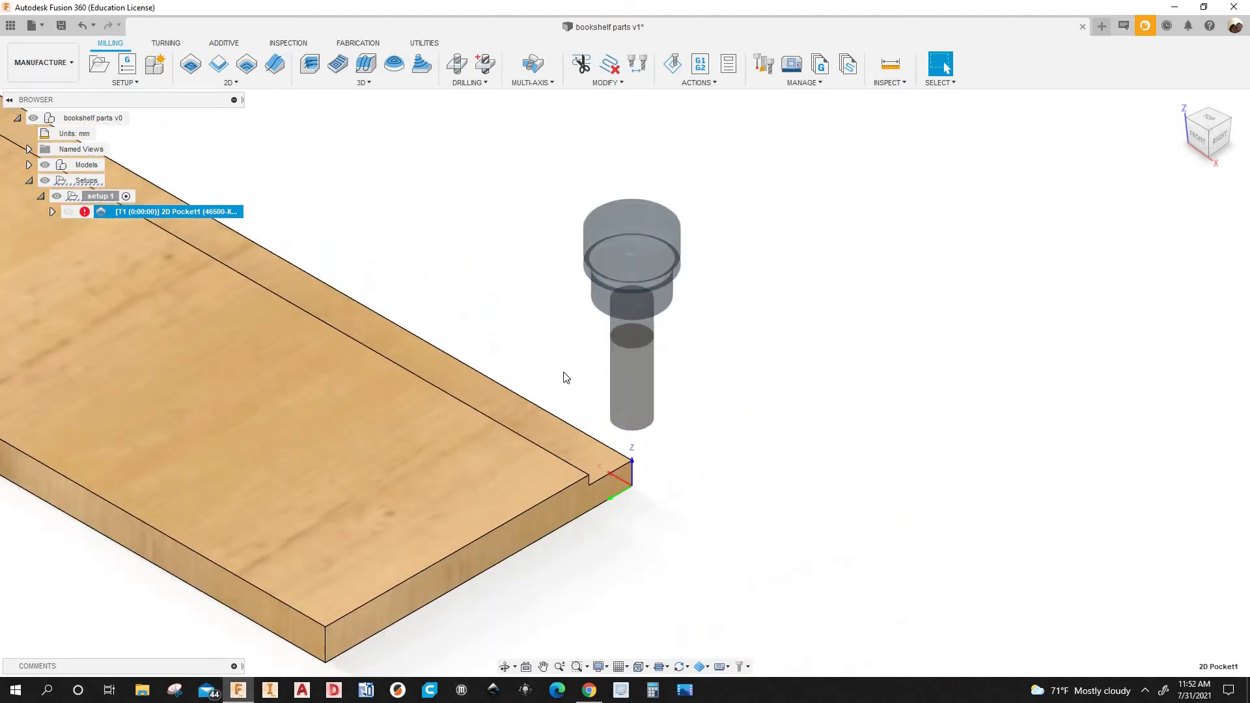
{"action": "scroll", "coordinate": [635, 372], "scroll_direction": "down", "scroll_amount": 10}
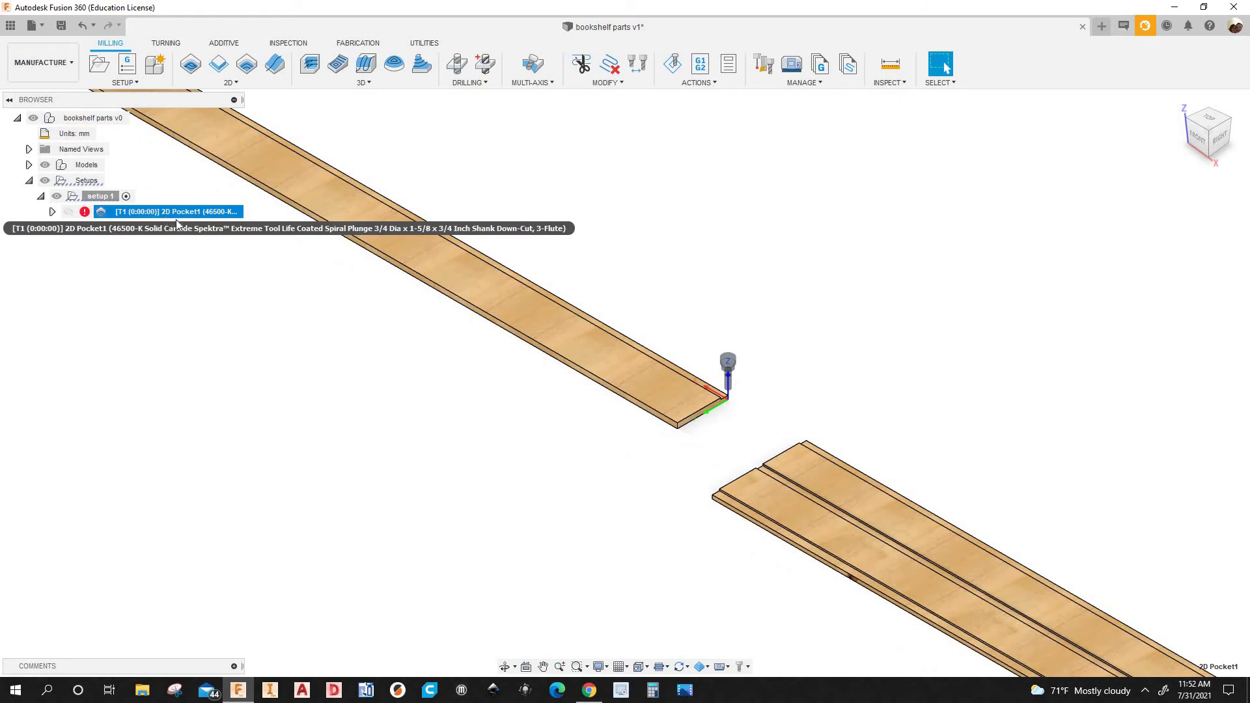
{"action": "right_click", "coordinate": [163, 214]}
{"action": "key", "text": "Return"}
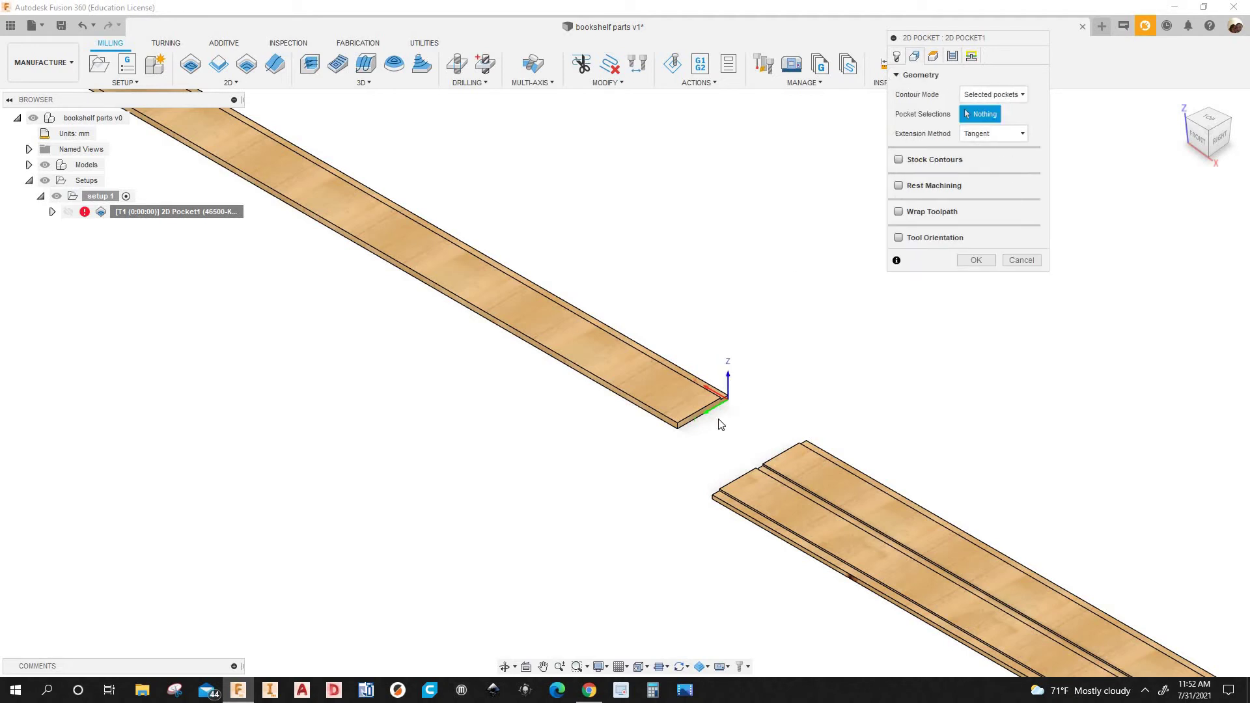
{"action": "scroll", "coordinate": [723, 404], "scroll_direction": "up", "scroll_amount": 6}
{"action": "left_click", "coordinate": [695, 469]}
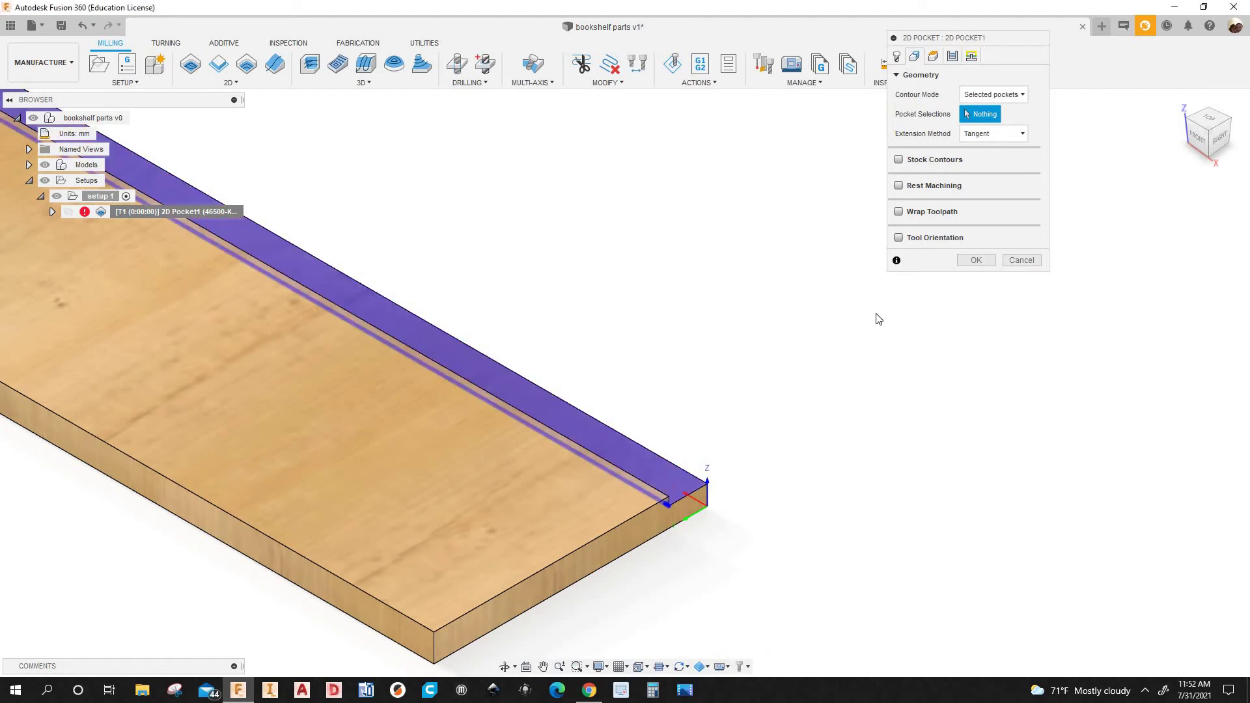
- Review the passes and linking settings of the 2D pocket operation and accept it to generate the toolpath
{"action": "left_click", "coordinate": [935, 57]}
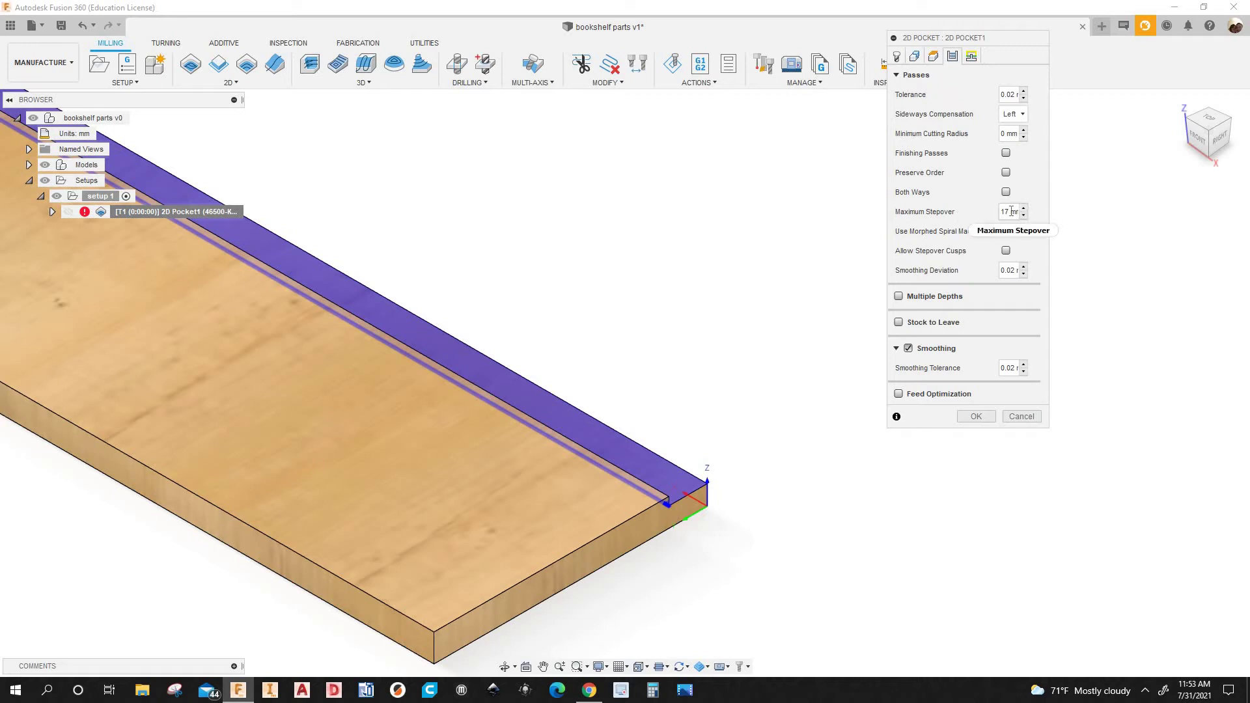
{"action": "mouse_move", "coordinate": [1011, 211]}
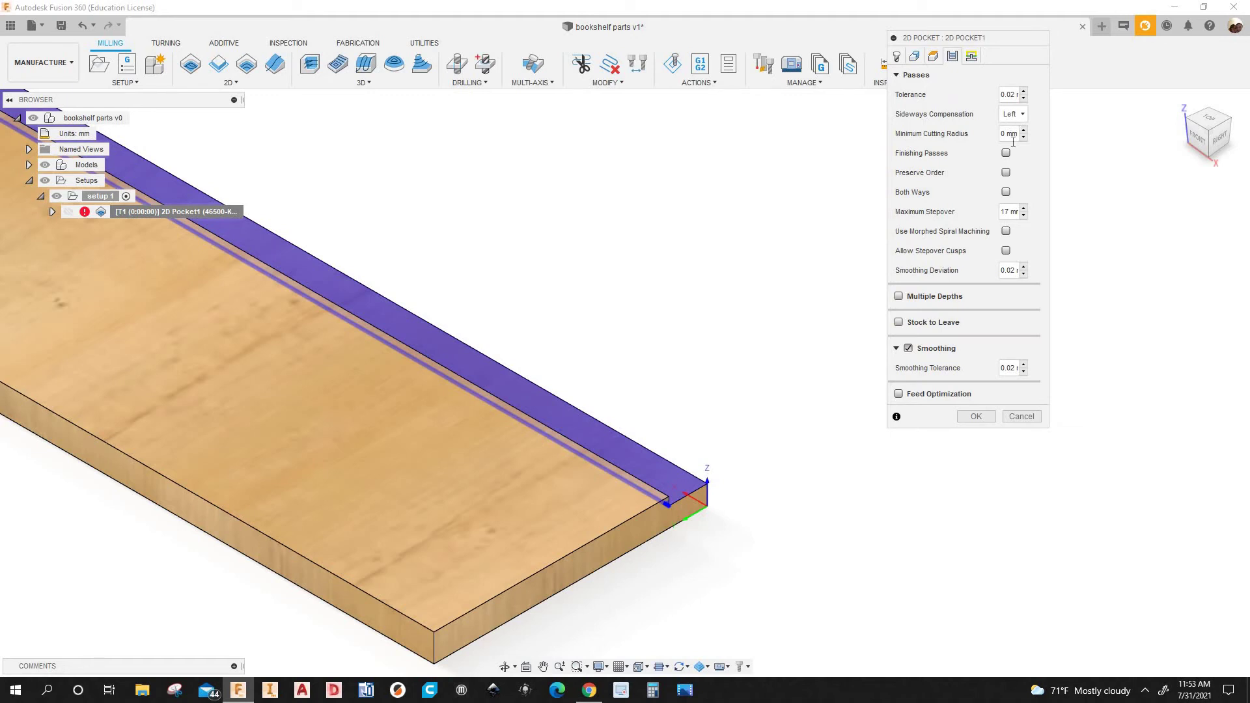
{"action": "left_click", "coordinate": [971, 57]}
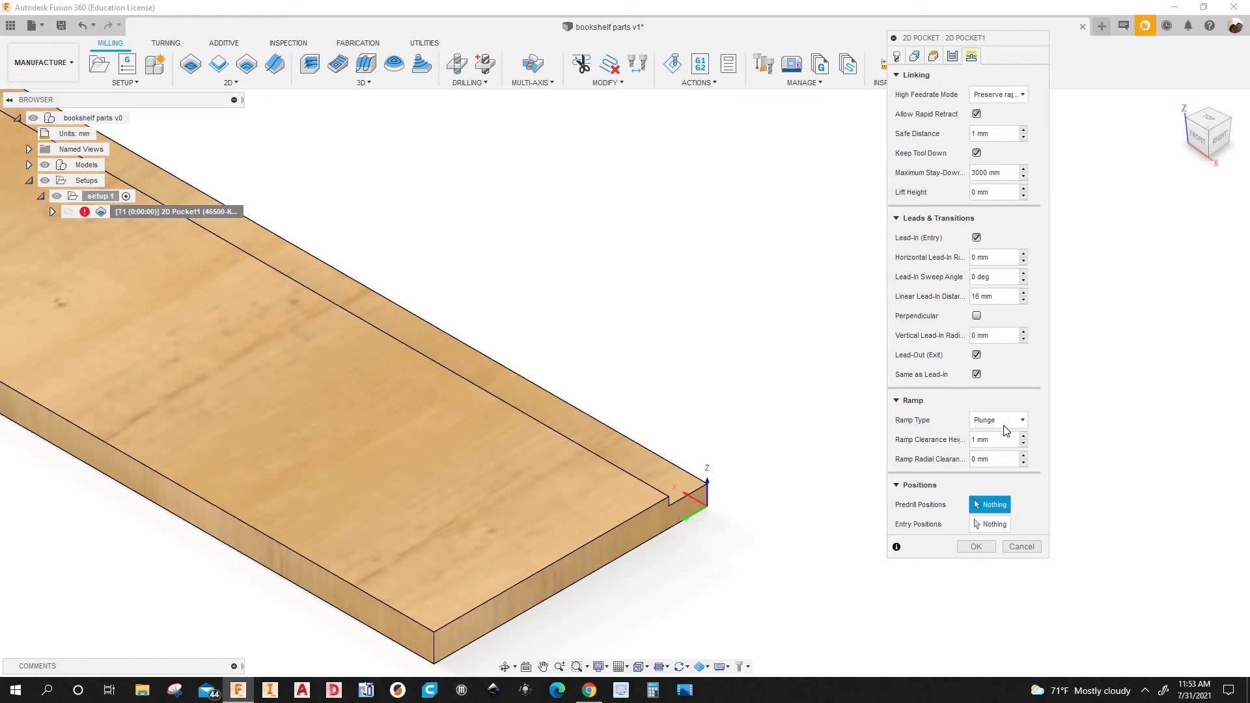
{"action": "left_click", "coordinate": [975, 546]}
- Simulate setup 1's 2D pocket operation and follow the tool along the full length of the narrower board's rabbet
{"action": "scroll", "coordinate": [738, 423], "scroll_direction": "down", "scroll_amount": 5}
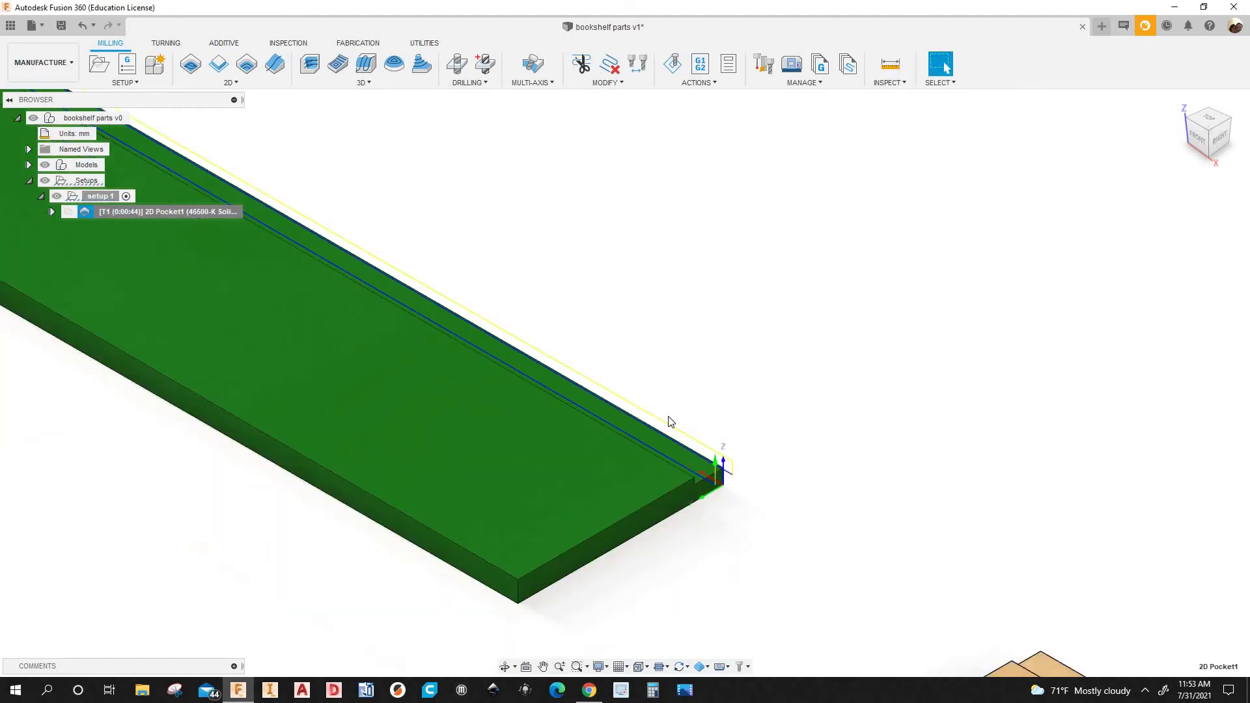
{"action": "scroll", "coordinate": [432, 438], "scroll_direction": "down", "scroll_amount": 2}
{"action": "middle_click_drag", "start_coordinate": [169, 188], "coordinate": [436, 436]}
{"action": "scroll", "coordinate": [446, 436], "scroll_direction": "up", "scroll_amount": 6}
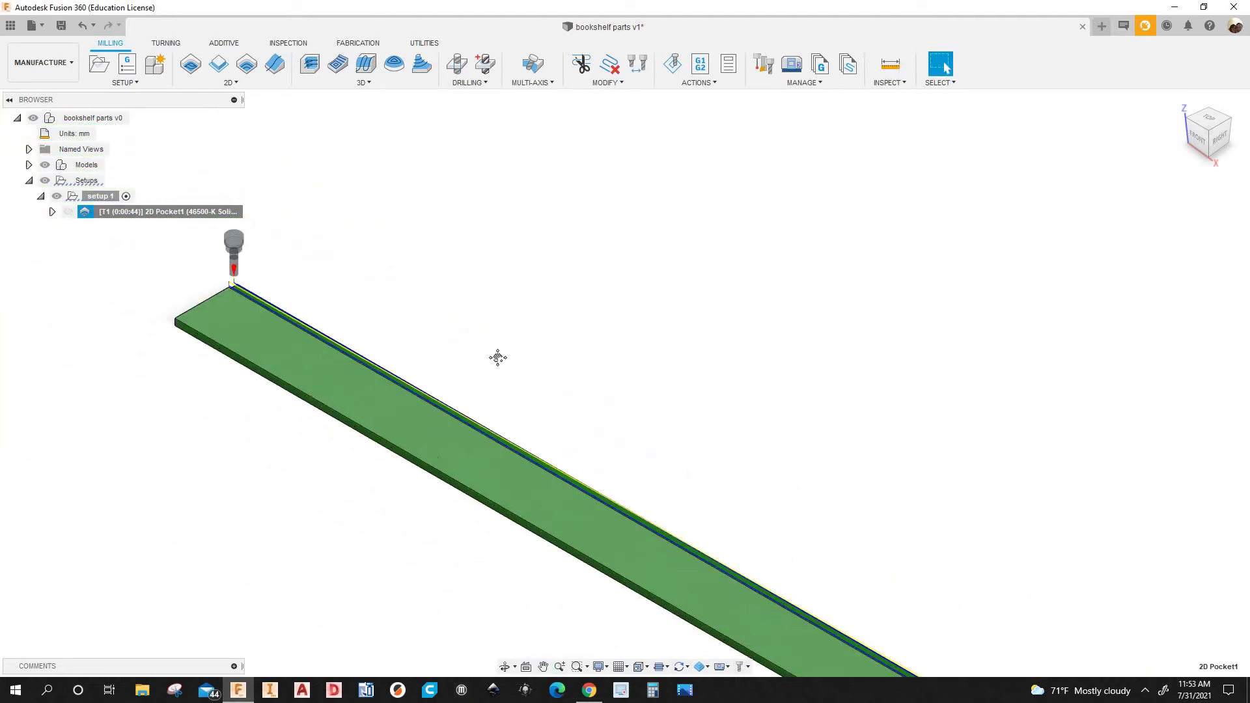
{"action": "middle_click_drag", "start_coordinate": [237, 274], "coordinate": [484, 340]}
{"action": "right_click", "coordinate": [160, 214]}
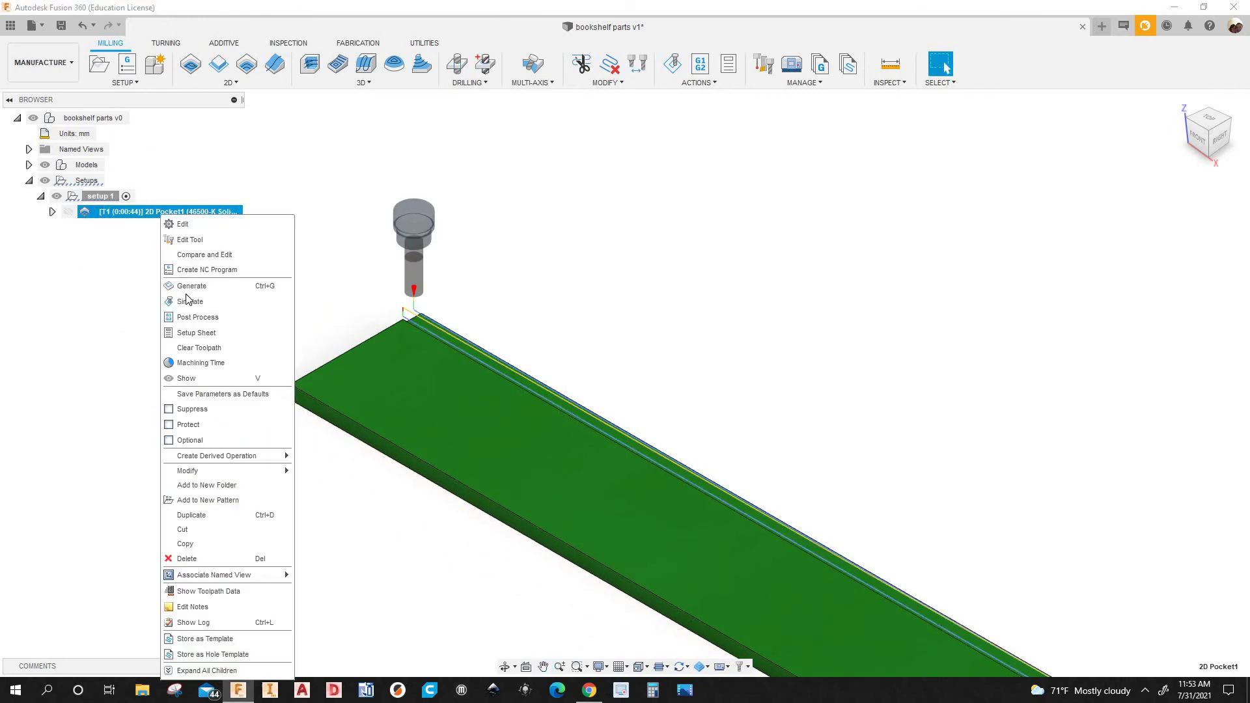
{"action": "key", "text": "Return"}
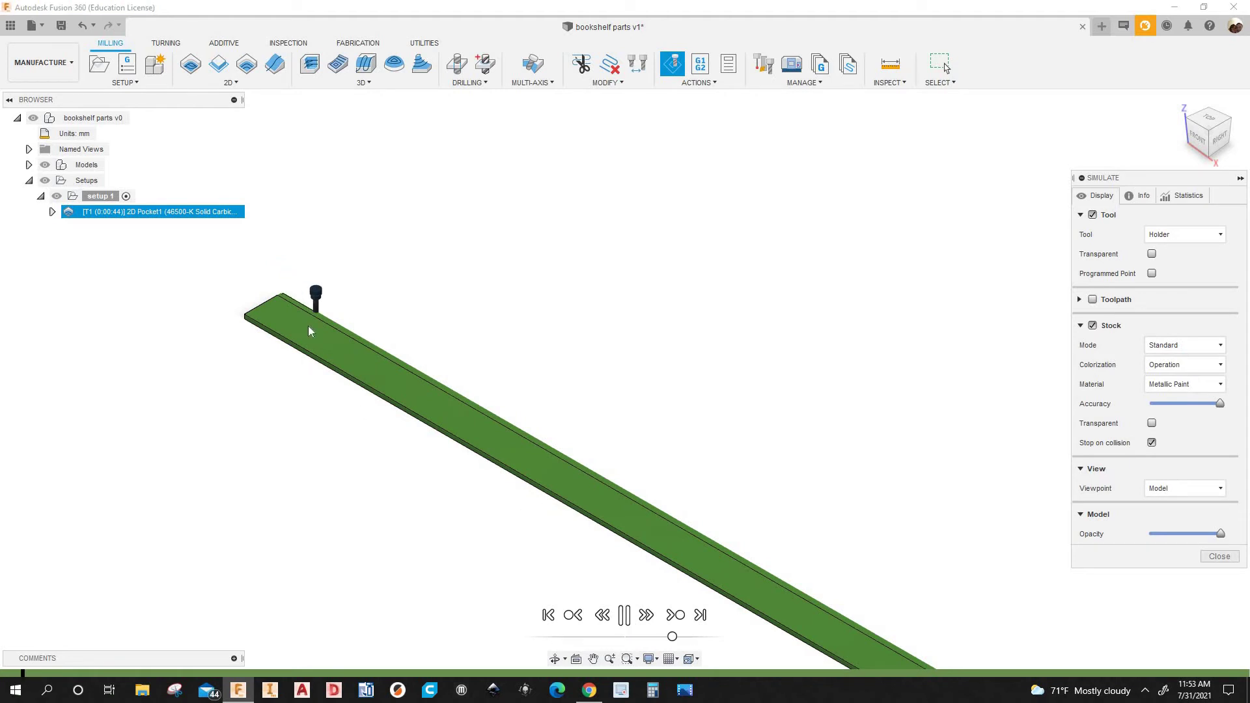
{"action": "middle_click_drag", "start_coordinate": [309, 329], "coordinate": [360, 387]}
{"action": "scroll", "coordinate": [371, 408], "scroll_direction": "up", "scroll_amount": 3}
{"action": "scroll", "coordinate": [364, 398], "scroll_direction": "up", "scroll_amount": 3}
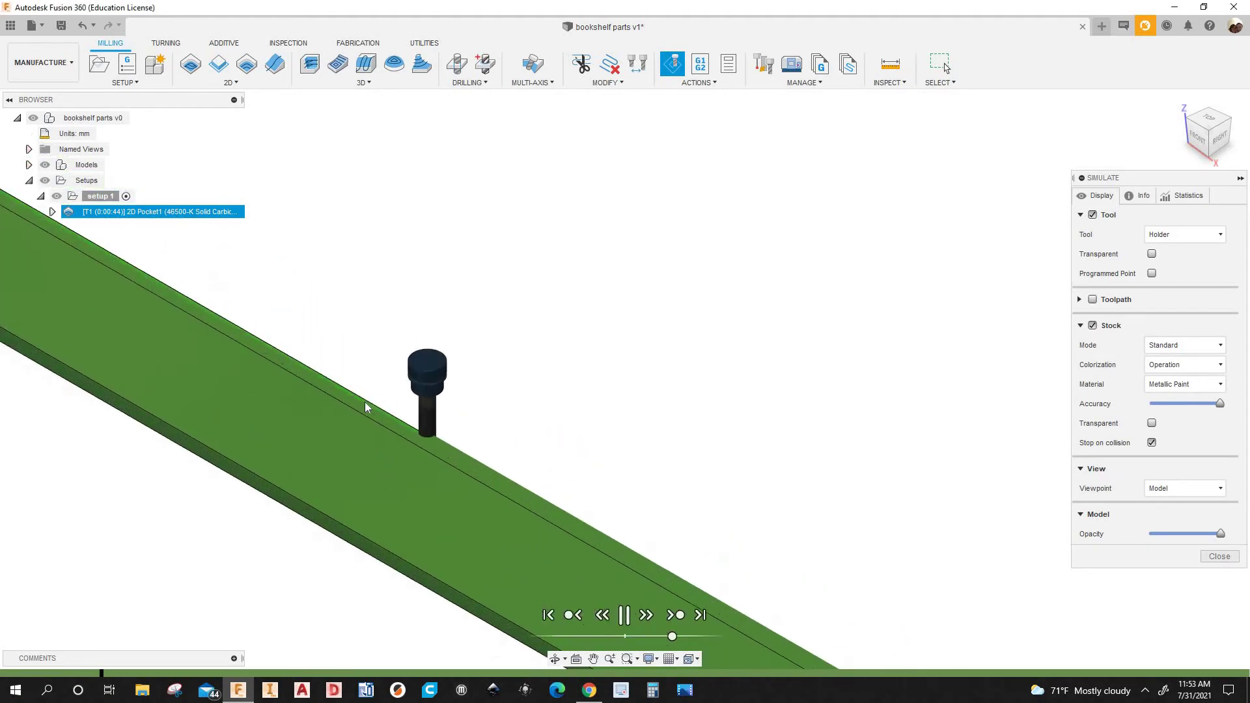
{"action": "scroll", "coordinate": [357, 381], "scroll_direction": "down", "scroll_amount": 4}
{"action": "middle_click_drag", "start_coordinate": [505, 423], "coordinate": [562, 459]}
{"action": "middle_click_drag", "start_coordinate": [797, 608], "coordinate": [617, 487]}
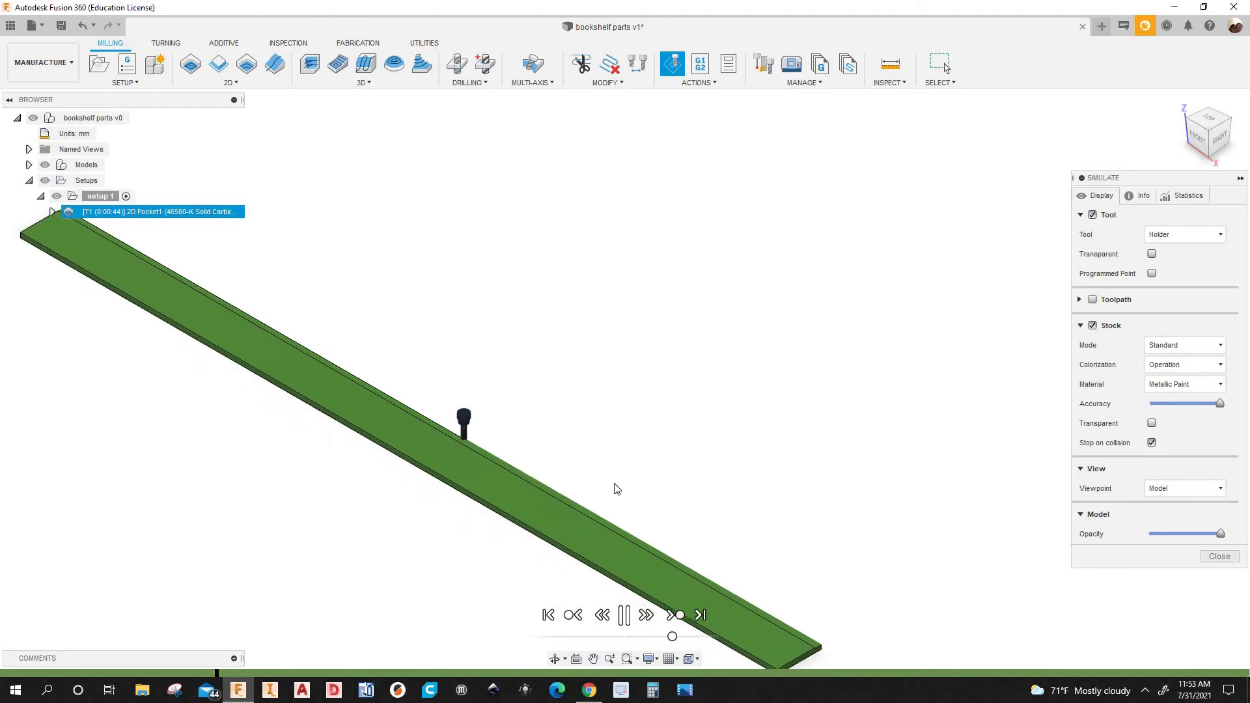
{"action": "middle_click_drag", "start_coordinate": [793, 635], "coordinate": [737, 566]}
{"action": "scroll", "coordinate": [672, 540], "scroll_direction": "down", "scroll_amount": 1}
{"action": "scroll", "coordinate": [688, 566], "scroll_direction": "up", "scroll_amount": 4}
{"action": "scroll", "coordinate": [725, 542], "scroll_direction": "down", "scroll_amount": 1}
{"action": "scroll", "coordinate": [179, 465], "scroll_direction": "down", "scroll_amount": 3}
{"action": "middle_click_drag", "start_coordinate": [179, 464], "coordinate": [377, 480]}
{"action": "scroll", "coordinate": [384, 475], "scroll_direction": "down", "scroll_amount": 3}
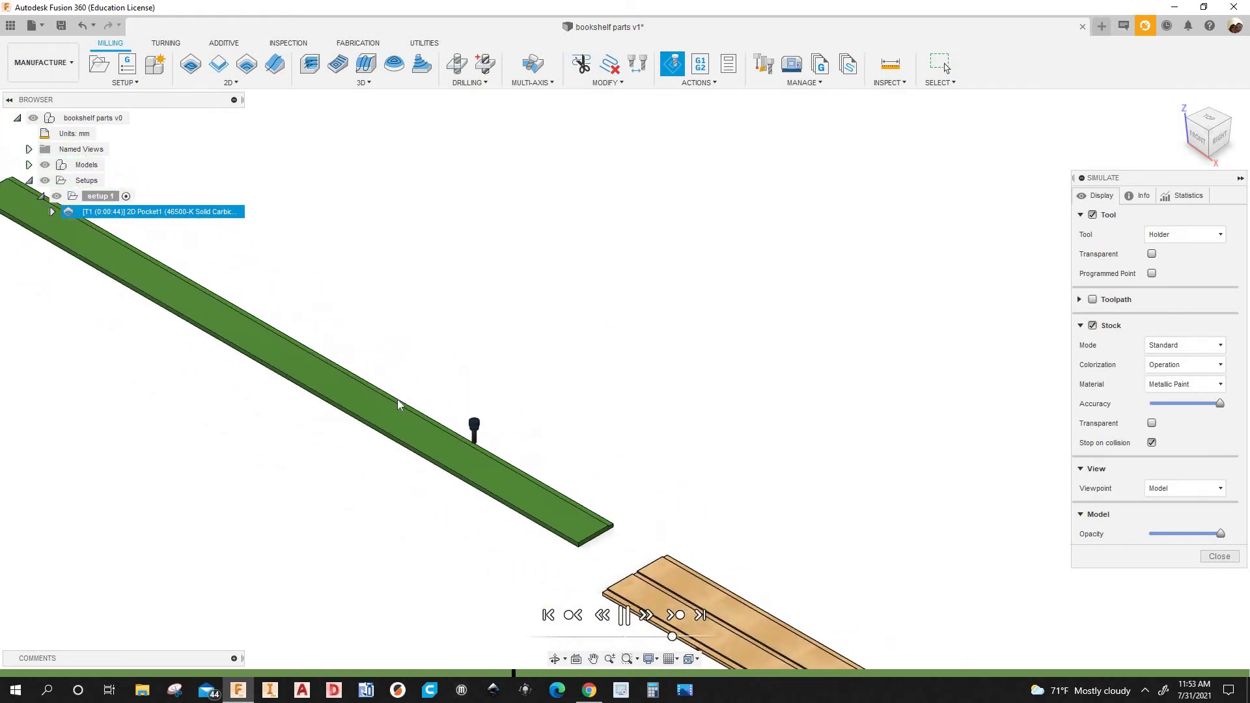
{"action": "middle_click_drag", "start_coordinate": [81, 221], "coordinate": [346, 341]}
{"action": "scroll", "coordinate": [314, 320], "scroll_direction": "up", "scroll_amount": 1}
{"action": "scroll", "coordinate": [324, 339], "scroll_direction": "up", "scroll_amount": 4}
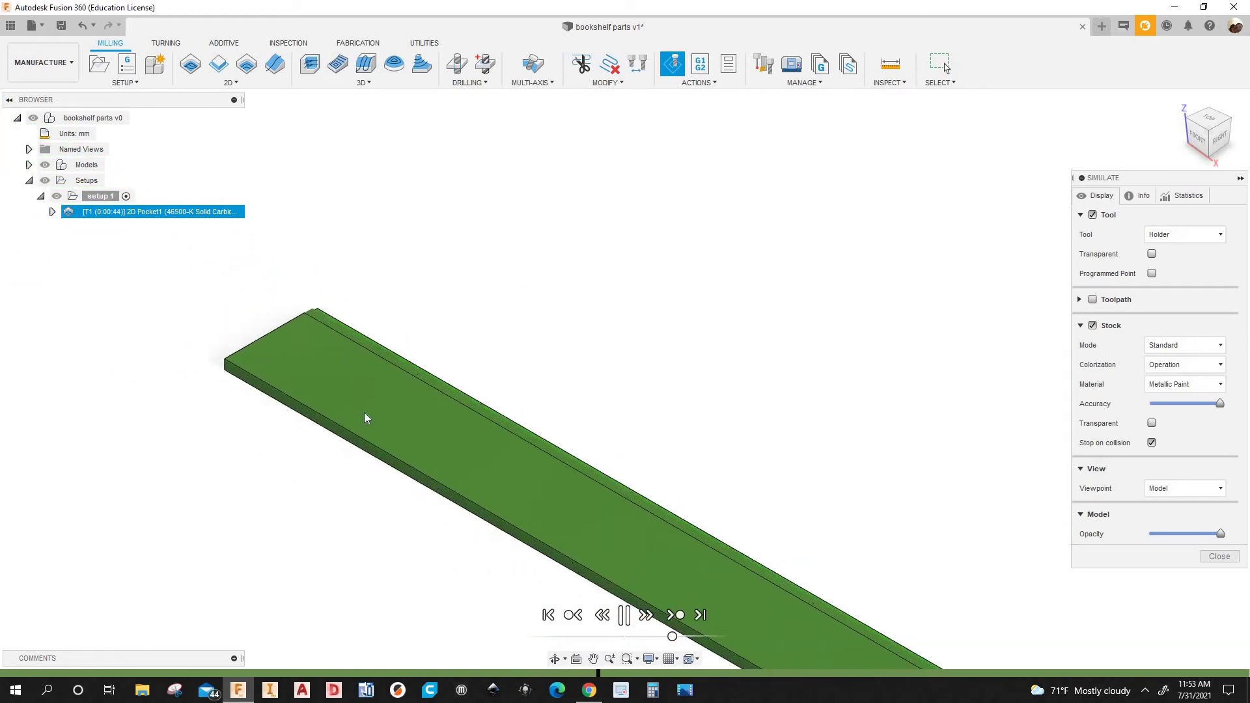
{"action": "scroll", "coordinate": [313, 378], "scroll_direction": "up", "scroll_amount": 2}
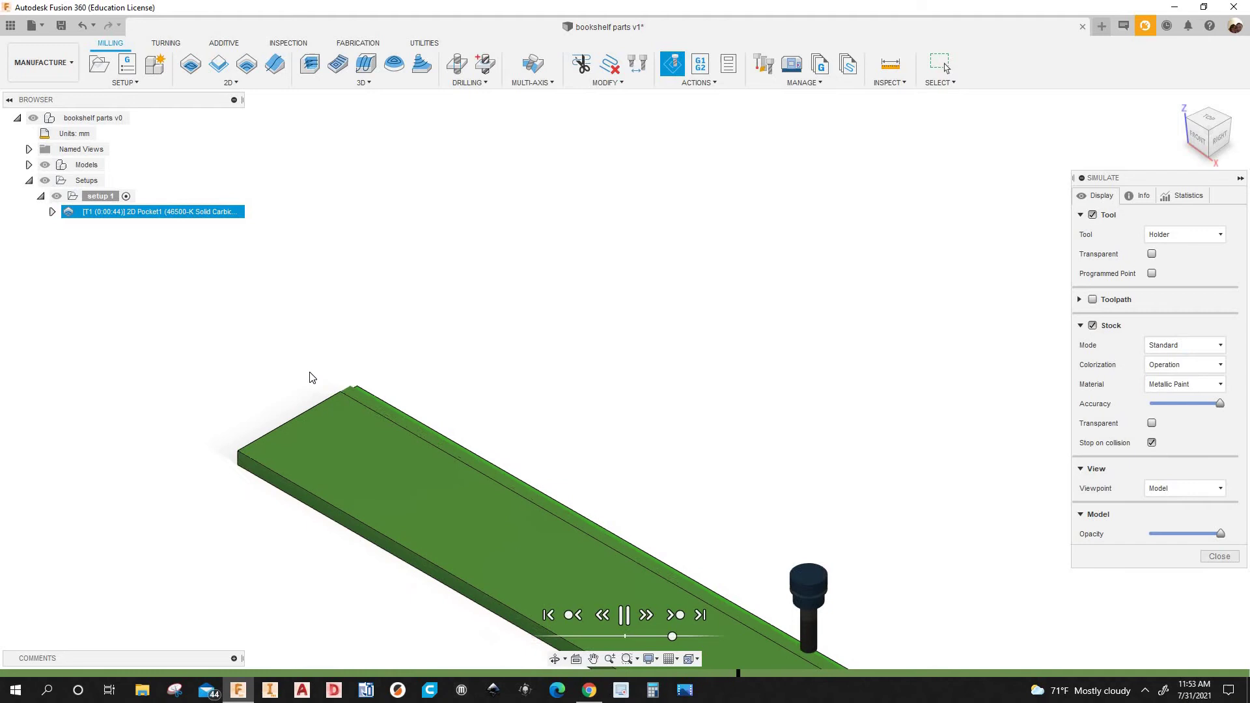
{"action": "scroll", "coordinate": [313, 378], "scroll_direction": "down", "scroll_amount": 1}
{"action": "scroll", "coordinate": [438, 424], "scroll_direction": "down", "scroll_amount": 5}
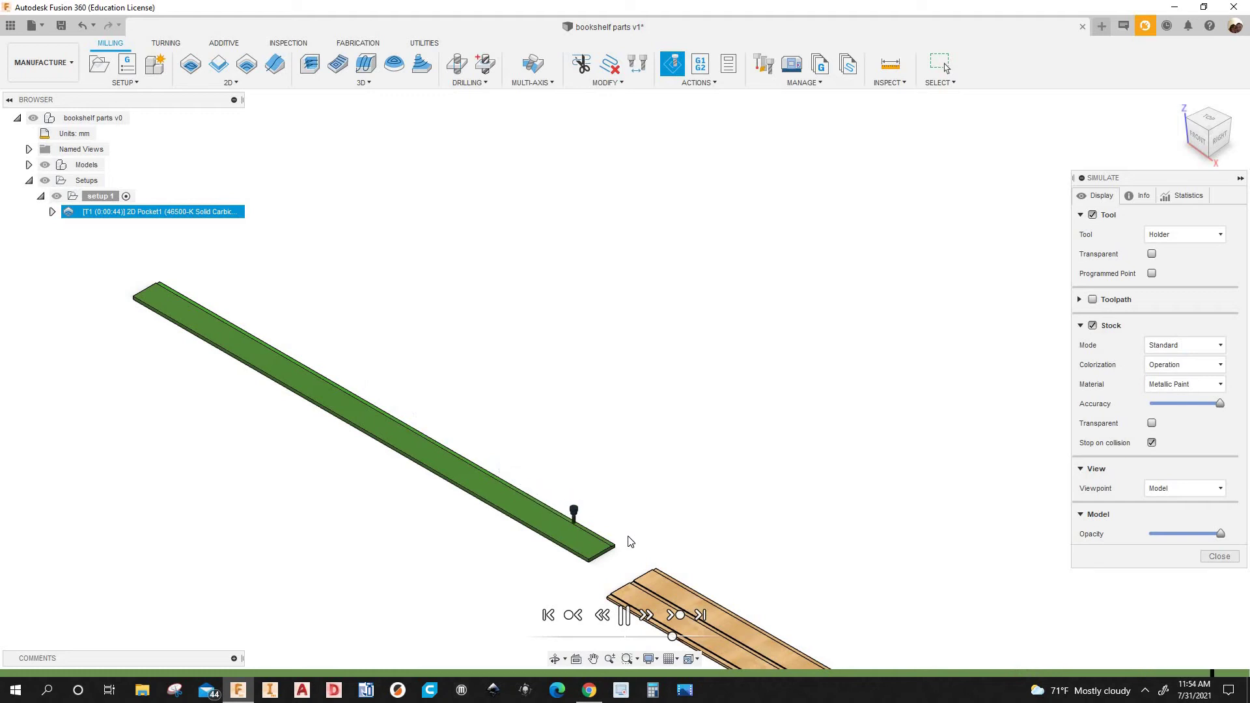
{"action": "scroll", "coordinate": [619, 550], "scroll_direction": "up", "scroll_amount": 2}
{"action": "scroll", "coordinate": [599, 578], "scroll_direction": "up", "scroll_amount": 3}
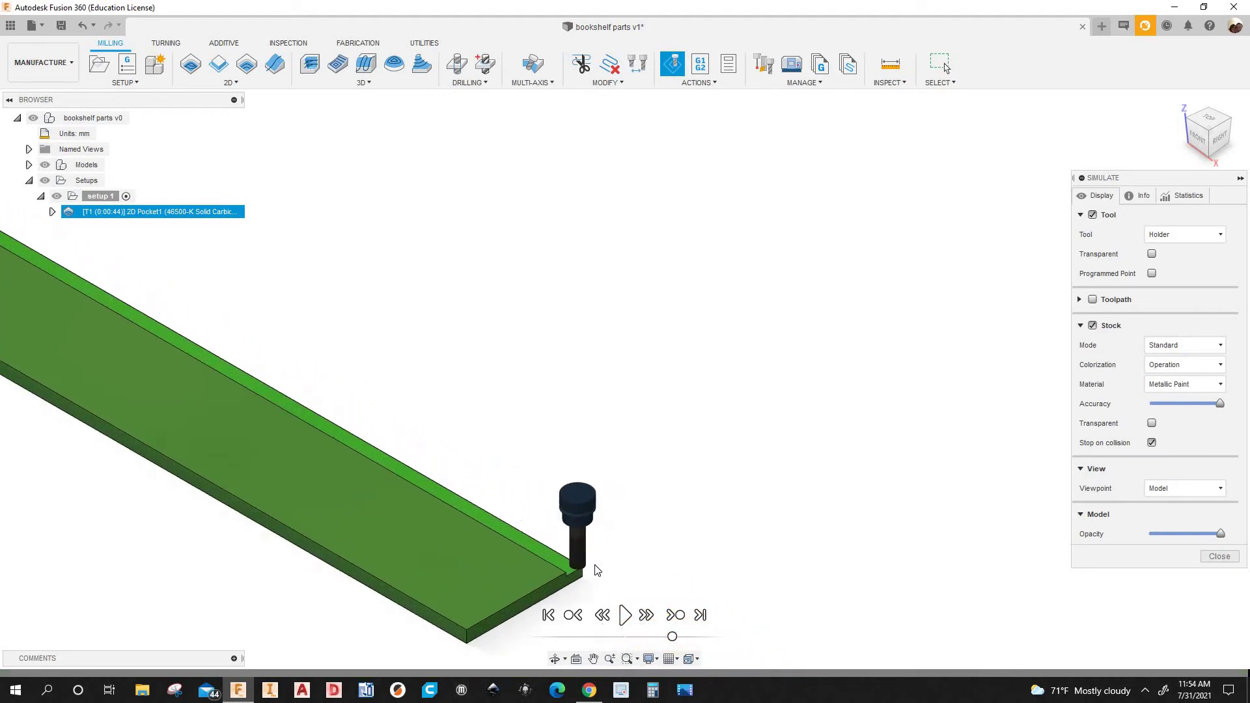
- Examine the simulated rabbet cut on the narrower board from several angles and close the simulation
{"action": "scroll", "coordinate": [596, 531], "scroll_direction": "down", "scroll_amount": 3}
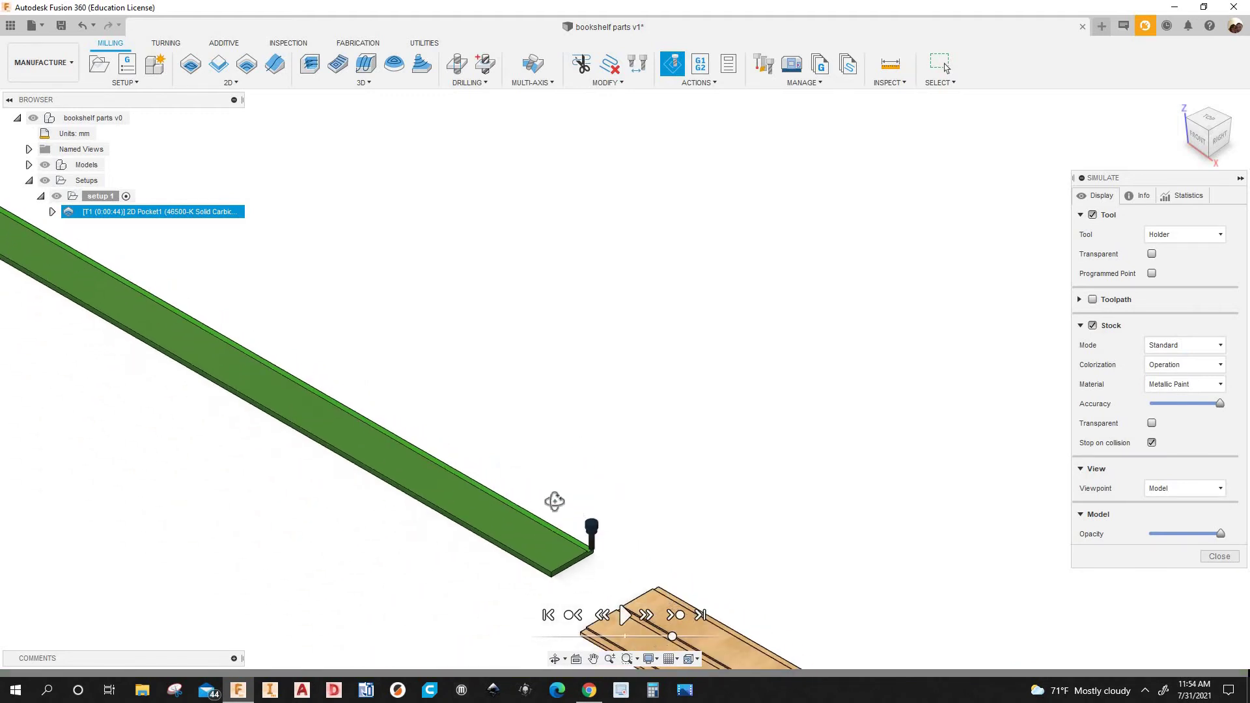
{"action": "middle_click_drag", "start_coordinate": [516, 491], "coordinate": [676, 504], "text": "shift"}
{"action": "scroll", "coordinate": [697, 500], "scroll_direction": "up", "scroll_amount": 4}
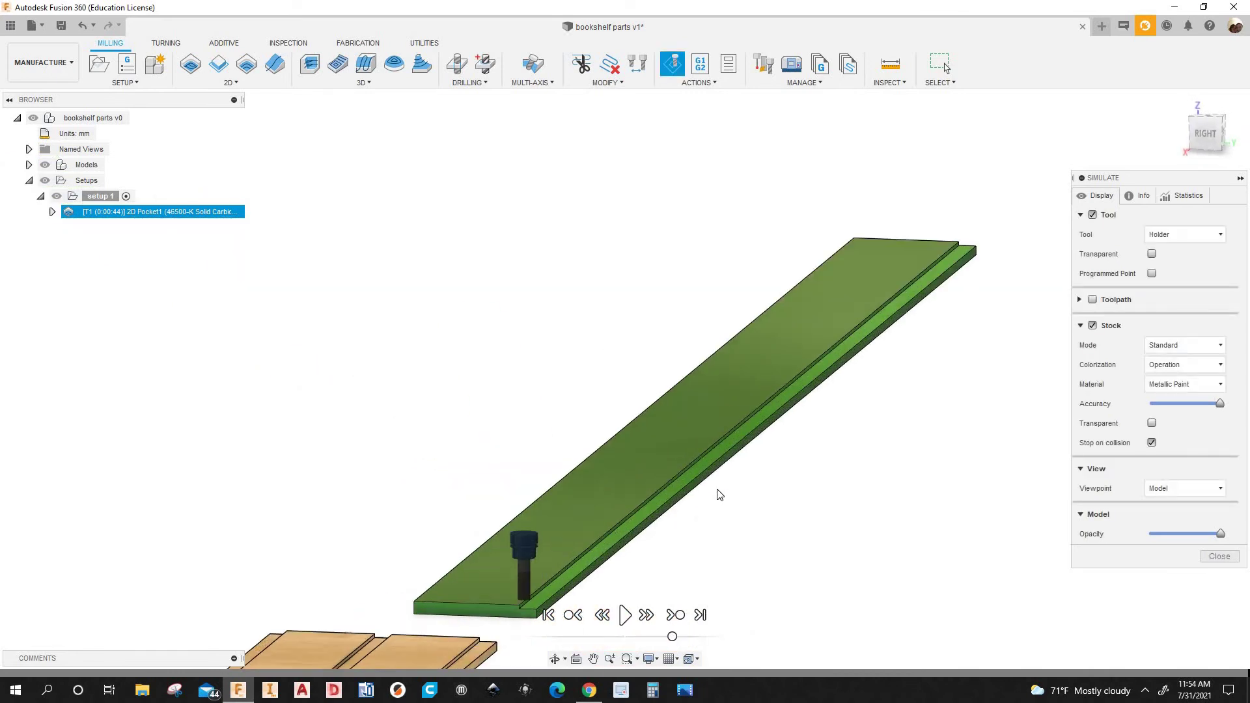
{"action": "scroll", "coordinate": [892, 480], "scroll_direction": "down", "scroll_amount": 5}
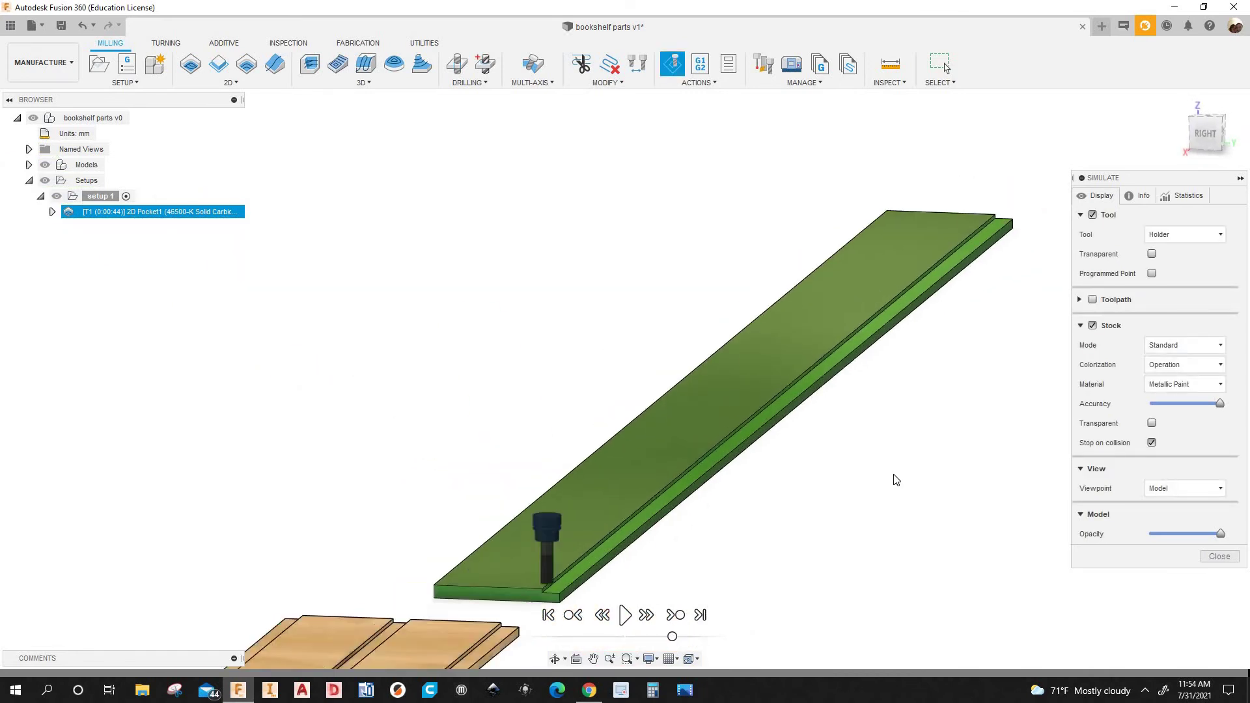
{"action": "middle_click_drag", "start_coordinate": [929, 474], "coordinate": [804, 442], "text": "shift"}
{"action": "scroll", "coordinate": [885, 461], "scroll_direction": "down", "scroll_amount": 4}
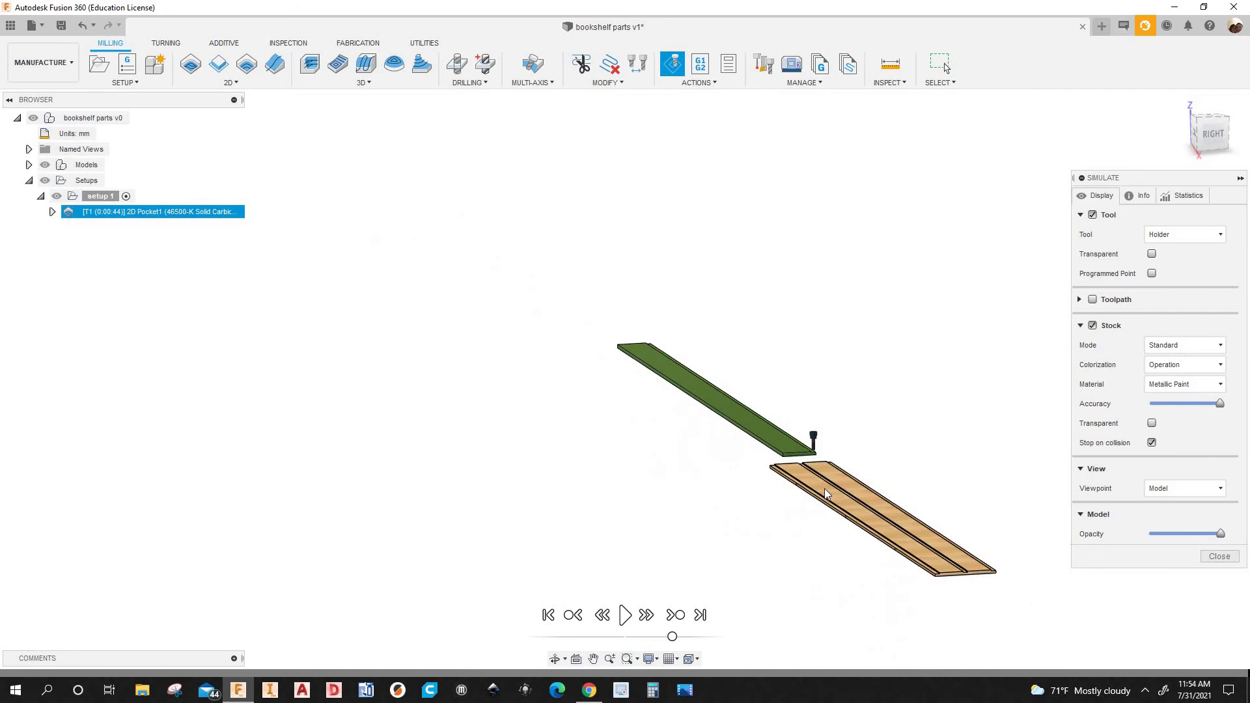
{"action": "scroll", "coordinate": [831, 488], "scroll_direction": "up", "scroll_amount": 4}
{"action": "middle_click_drag", "start_coordinate": [732, 419], "coordinate": [680, 435], "text": "shift"}
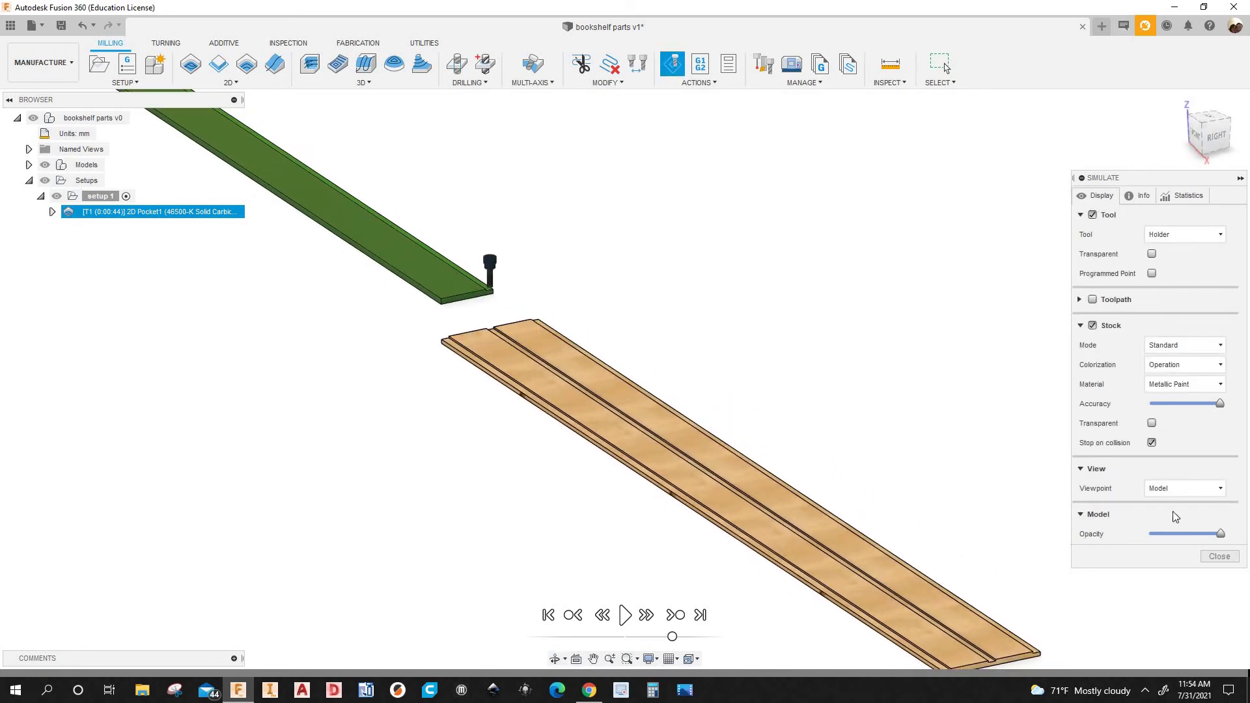
{"action": "left_click", "coordinate": [1214, 559]}
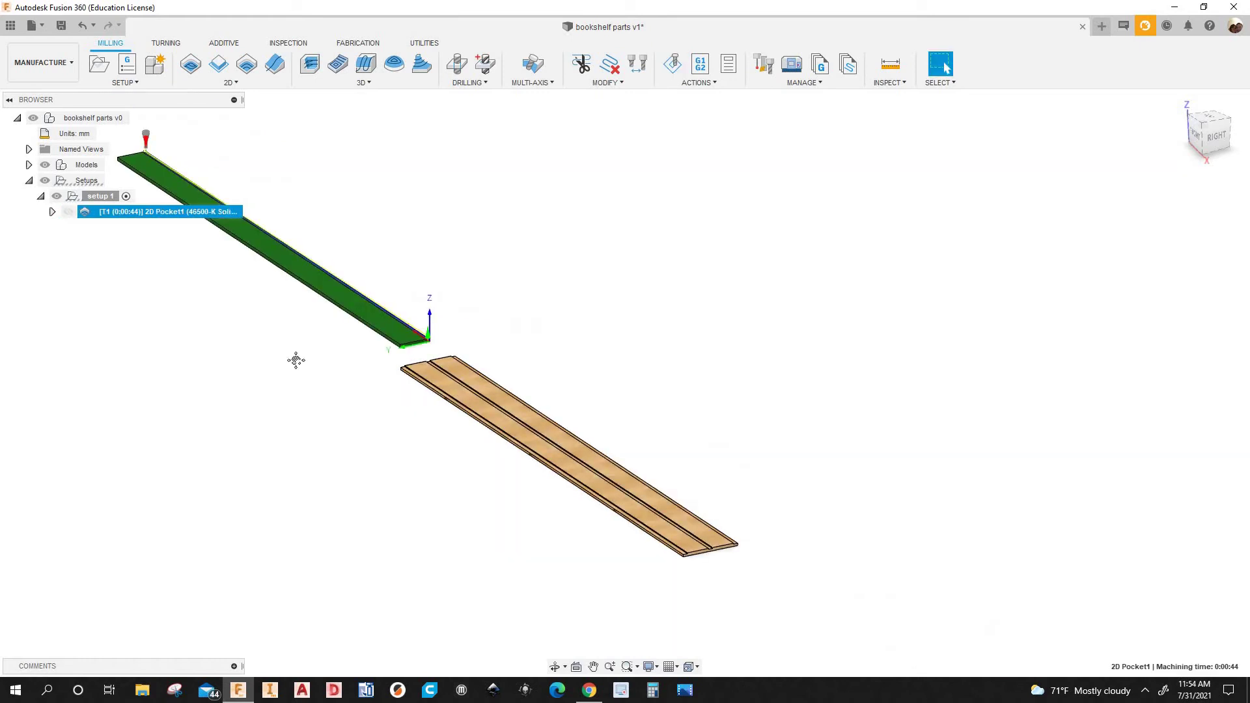
- Duplicate setup 1 together with its pocket operation and rename the copy as setup 2
{"action": "left_click", "coordinate": [101, 197]}
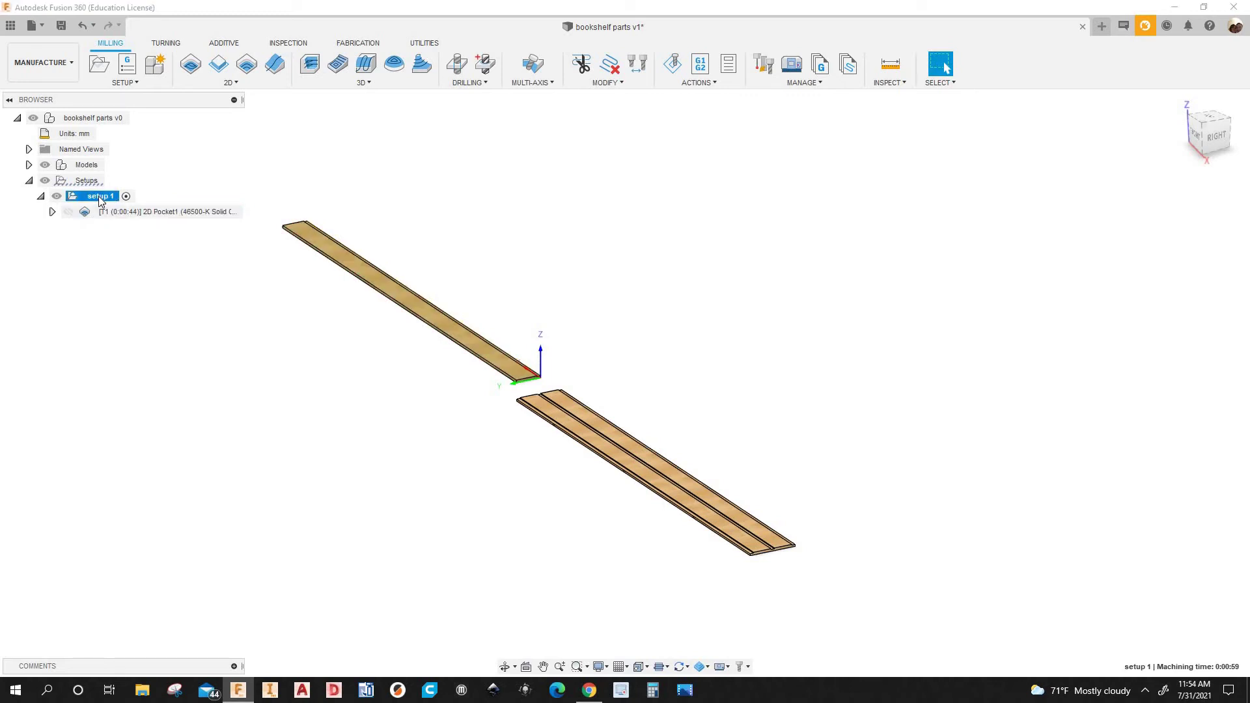
{"action": "right_click", "coordinate": [101, 196]}
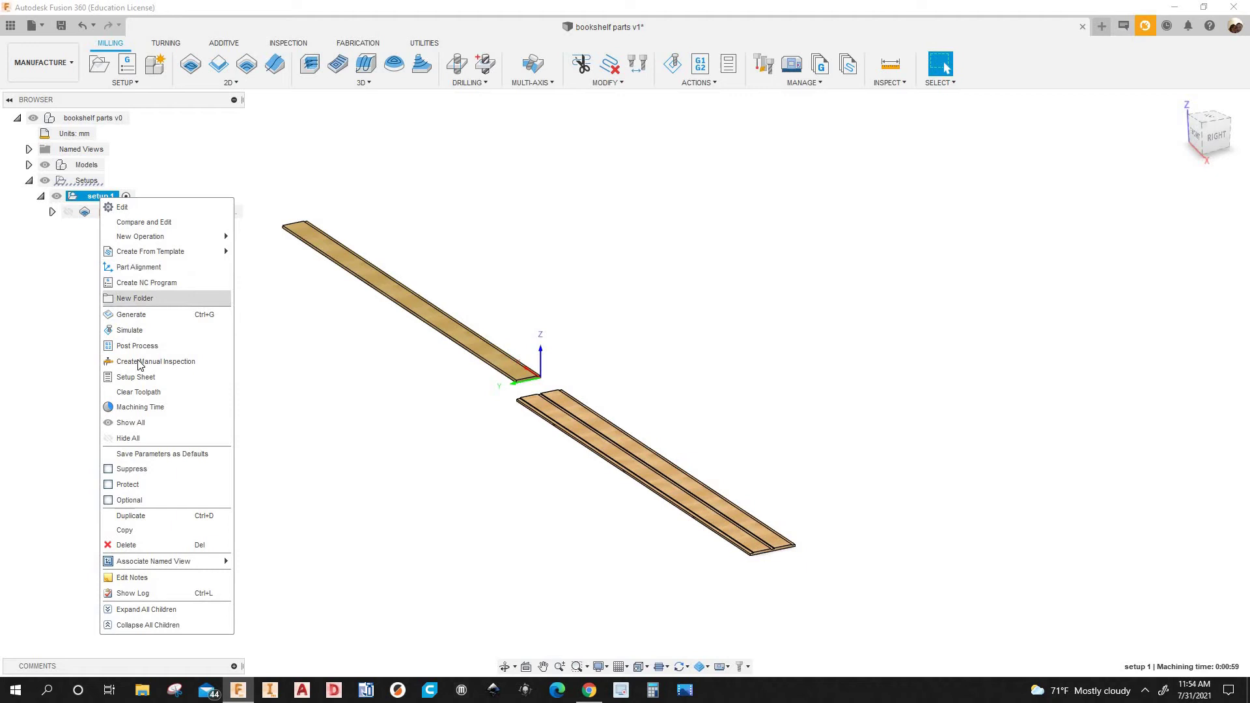
{"action": "left_click", "coordinate": [182, 521]}
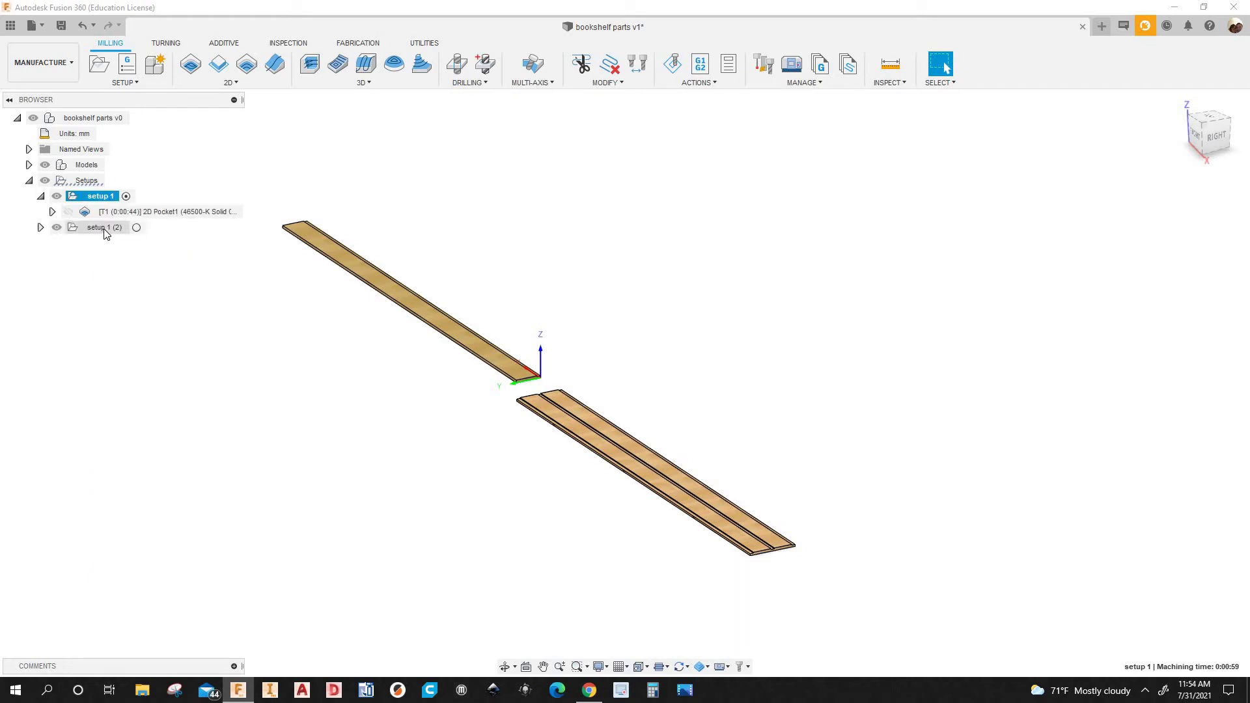
{"action": "left_click", "coordinate": [104, 231]}
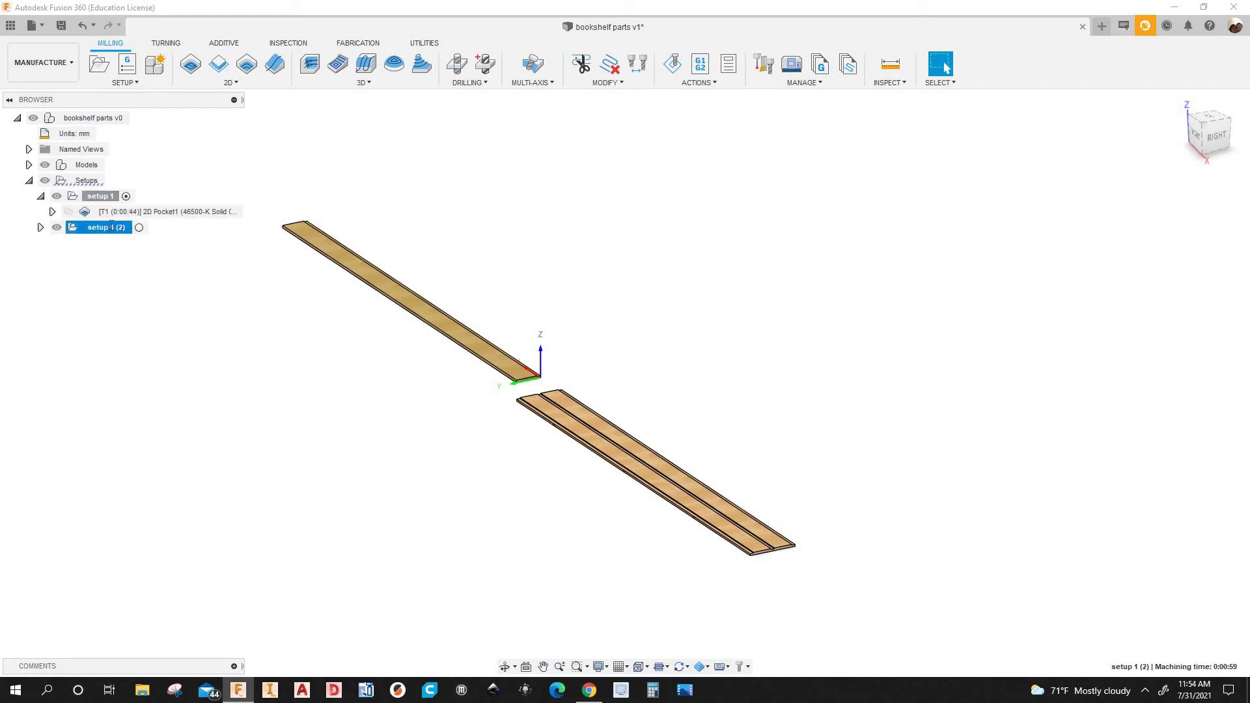
{"action": "left_click", "coordinate": [112, 226]}
{"action": "type", "text": "s"}
{"action": "key", "text": "Return"}
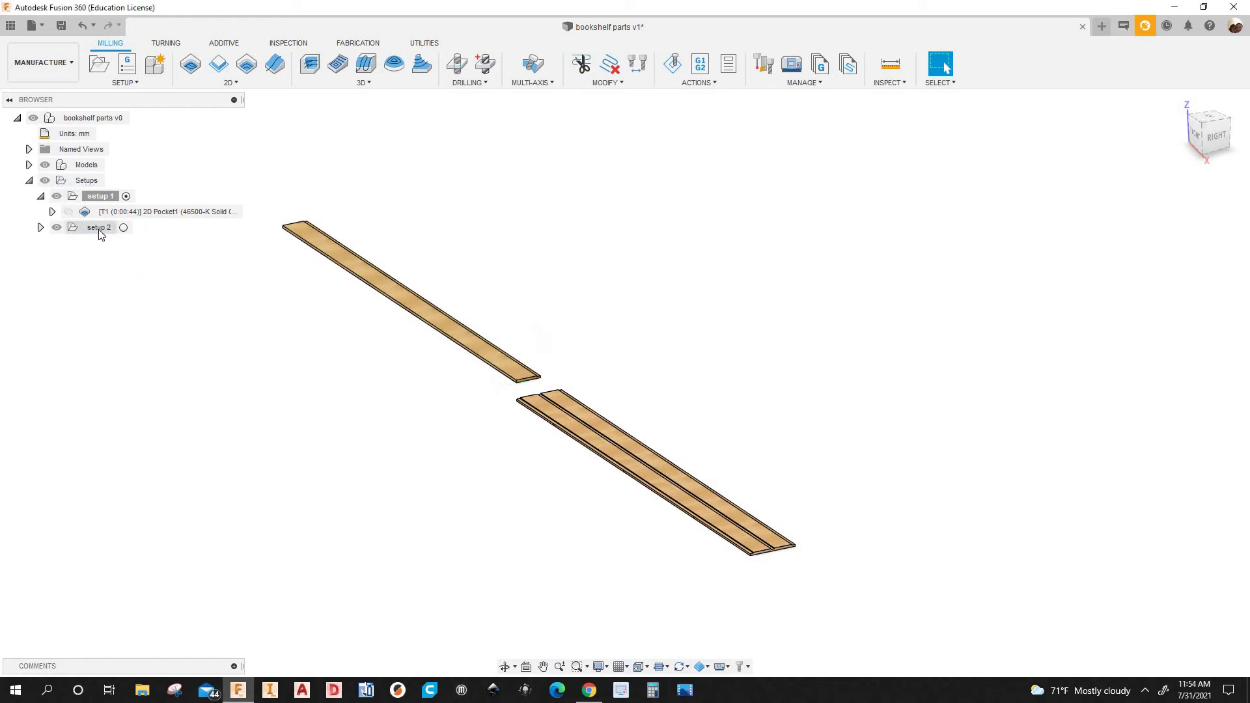
- Edit setup 2 and replace its model body with the wider board that has several grooves
{"action": "right_click", "coordinate": [114, 245]}
{"action": "left_click", "coordinate": [121, 240]}
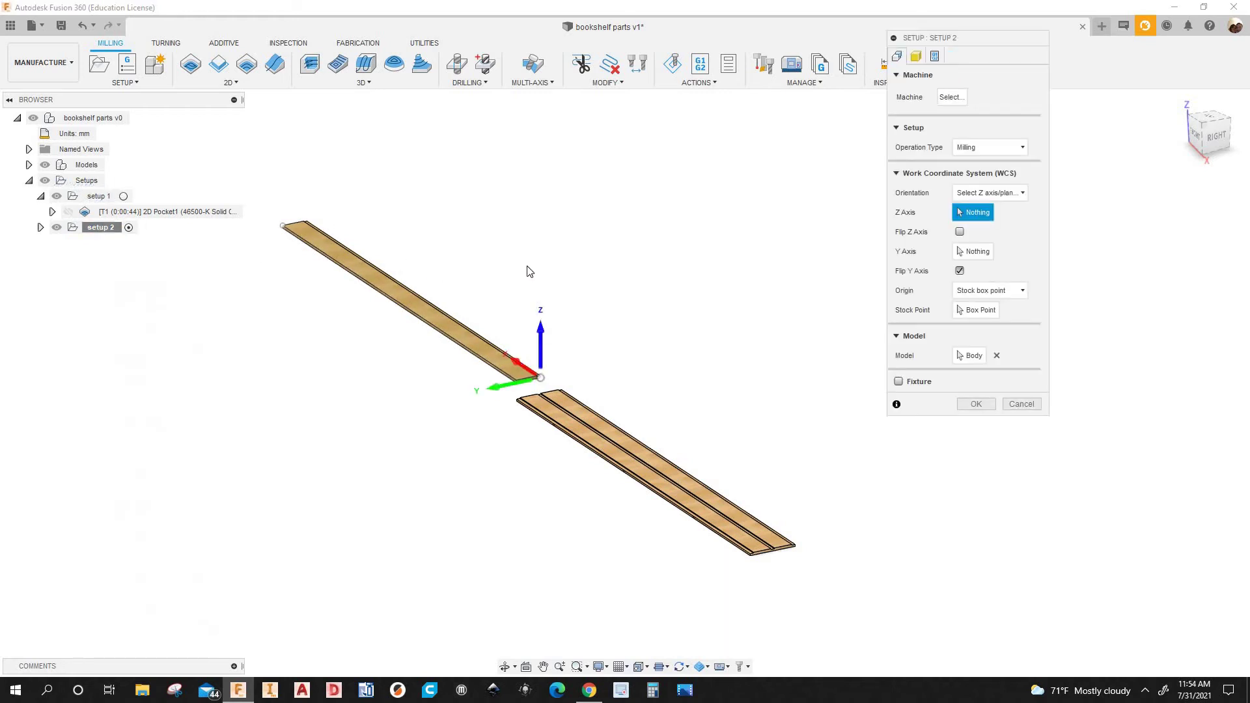
{"action": "scroll", "coordinate": [678, 374], "scroll_direction": "up", "scroll_amount": 5}
{"action": "middle_click_drag", "start_coordinate": [619, 365], "coordinate": [499, 262]}
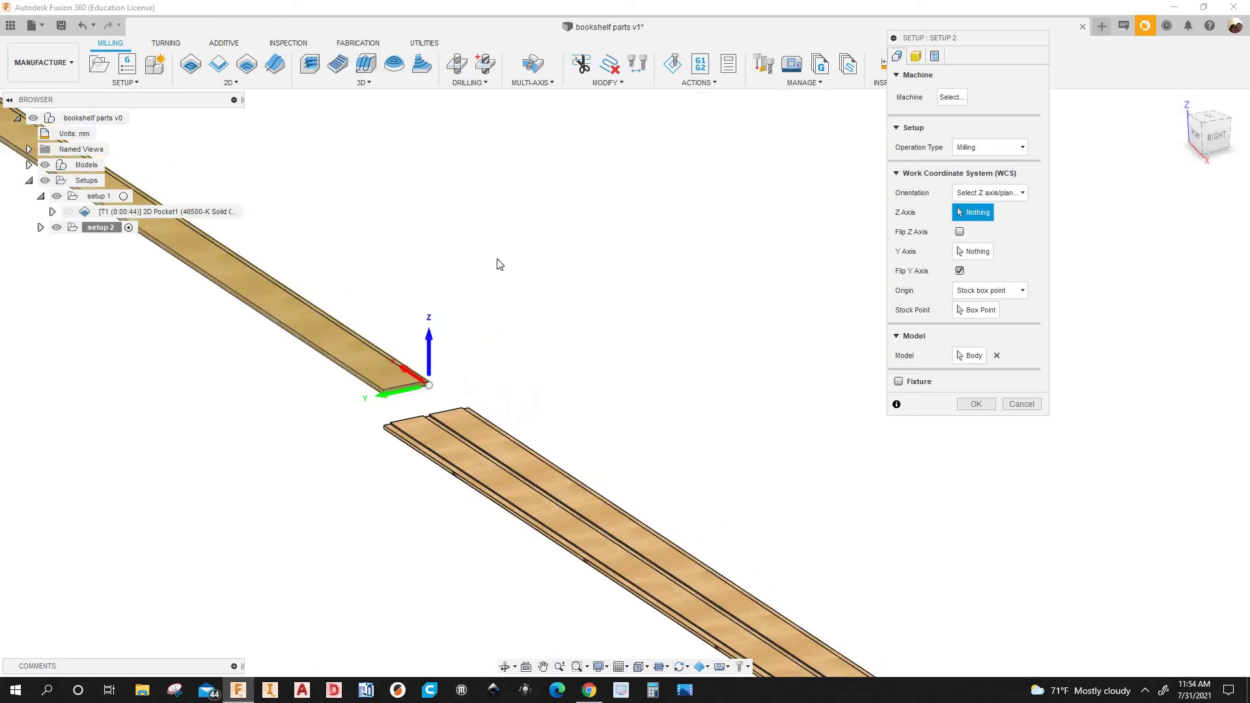
{"action": "scroll", "coordinate": [602, 358], "scroll_direction": "down", "scroll_amount": 3}
{"action": "scroll", "coordinate": [669, 531], "scroll_direction": "up", "scroll_amount": 1}
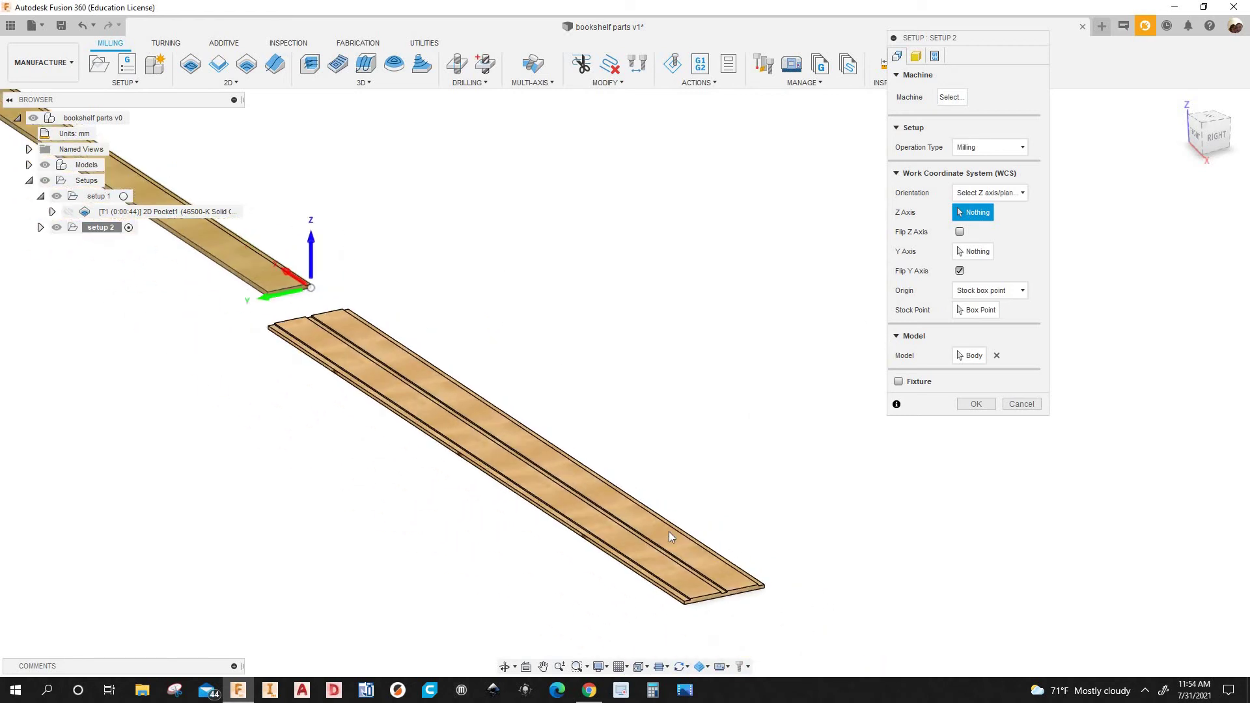
{"action": "middle_click_drag", "start_coordinate": [750, 541], "coordinate": [674, 469]}
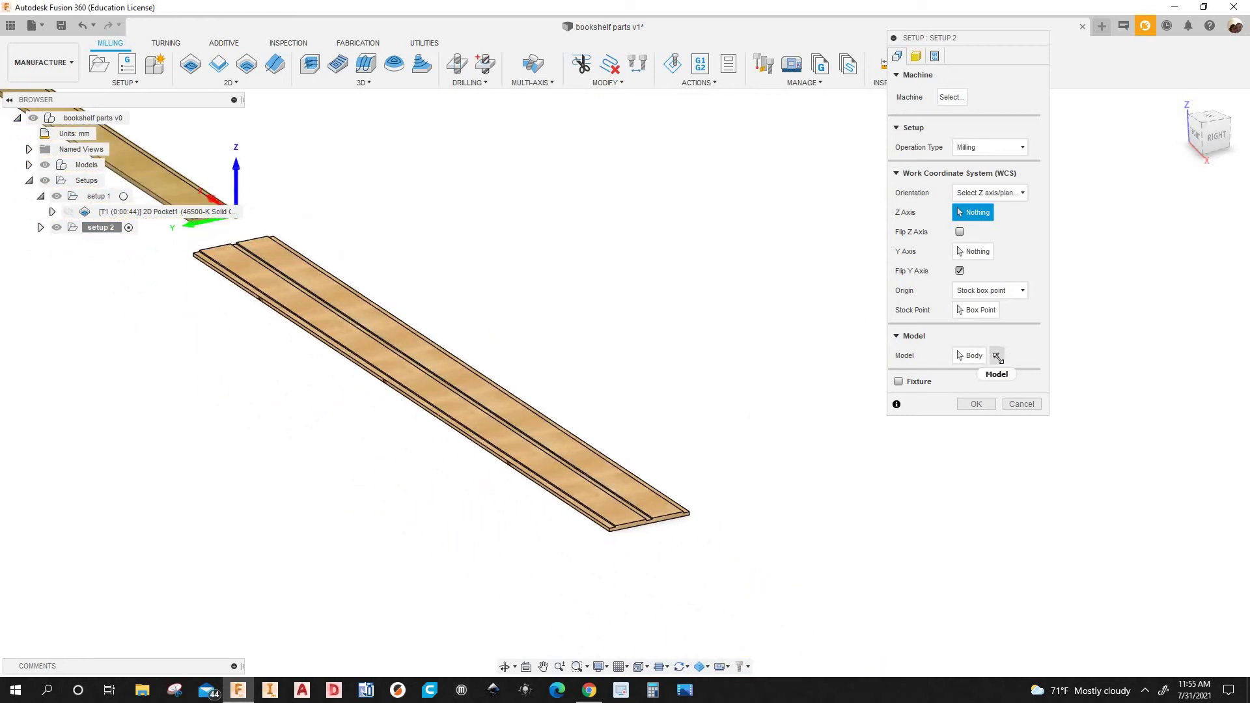
{"action": "left_click", "coordinate": [996, 356]}
{"action": "left_click", "coordinate": [638, 489]}
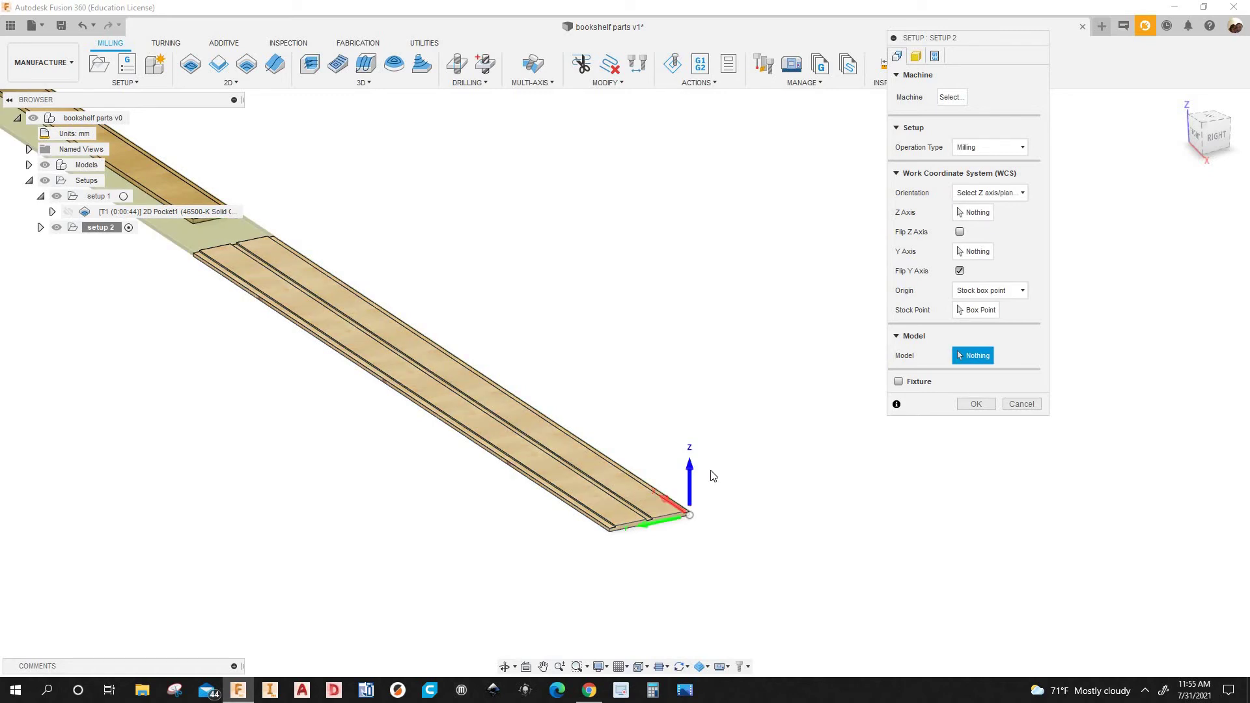
- Review setup 2's program and stock settings and accept the edited setup
{"action": "left_click", "coordinate": [916, 56]}
{"action": "left_click", "coordinate": [934, 56]}
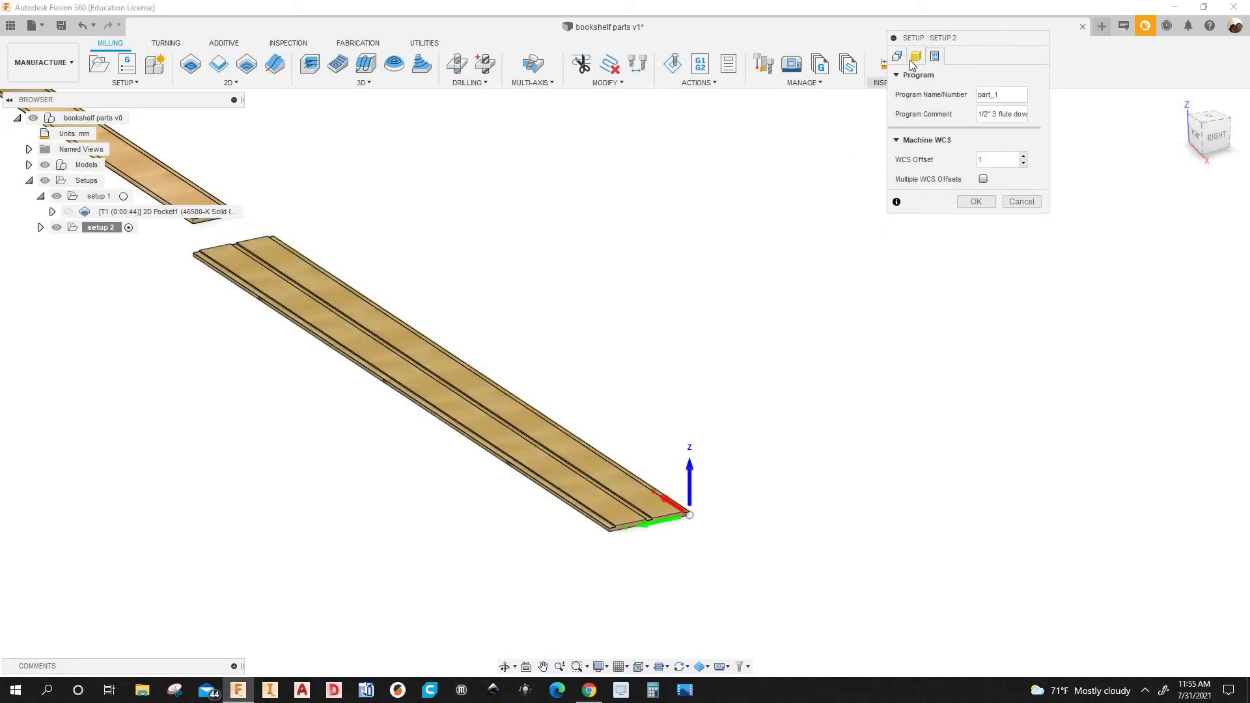
{"action": "left_click", "coordinate": [916, 56]}
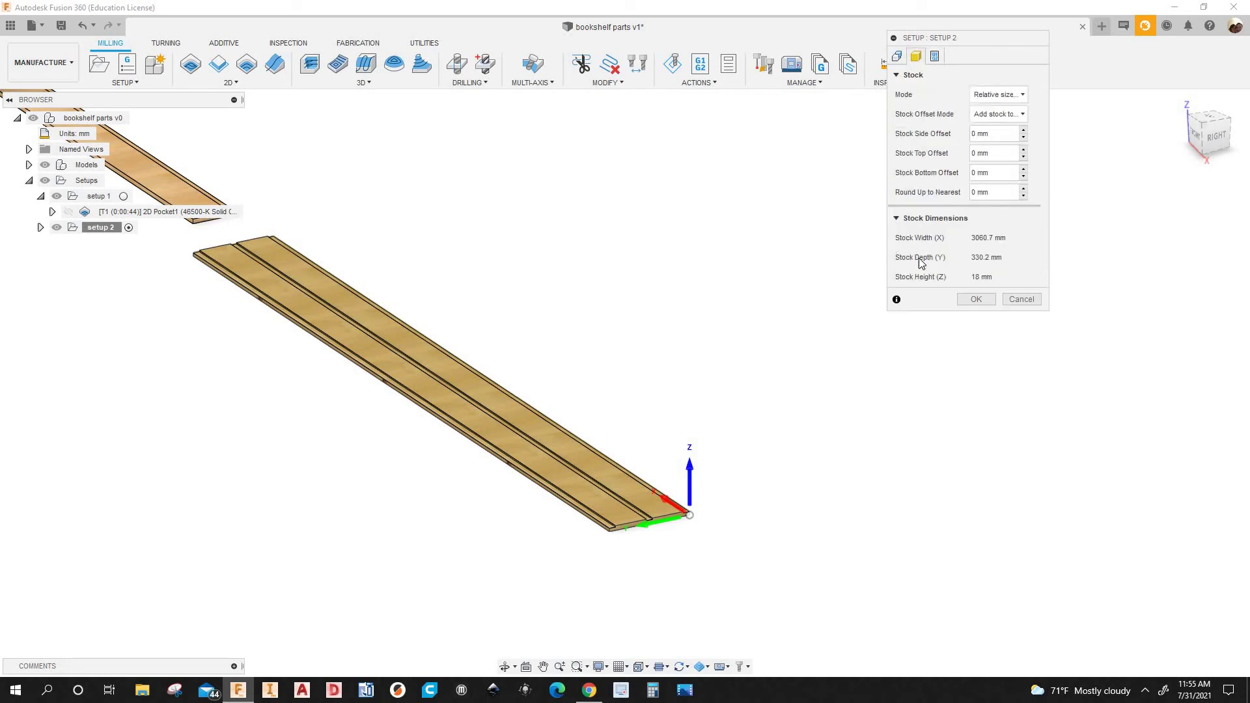
{"action": "left_click", "coordinate": [974, 300]}
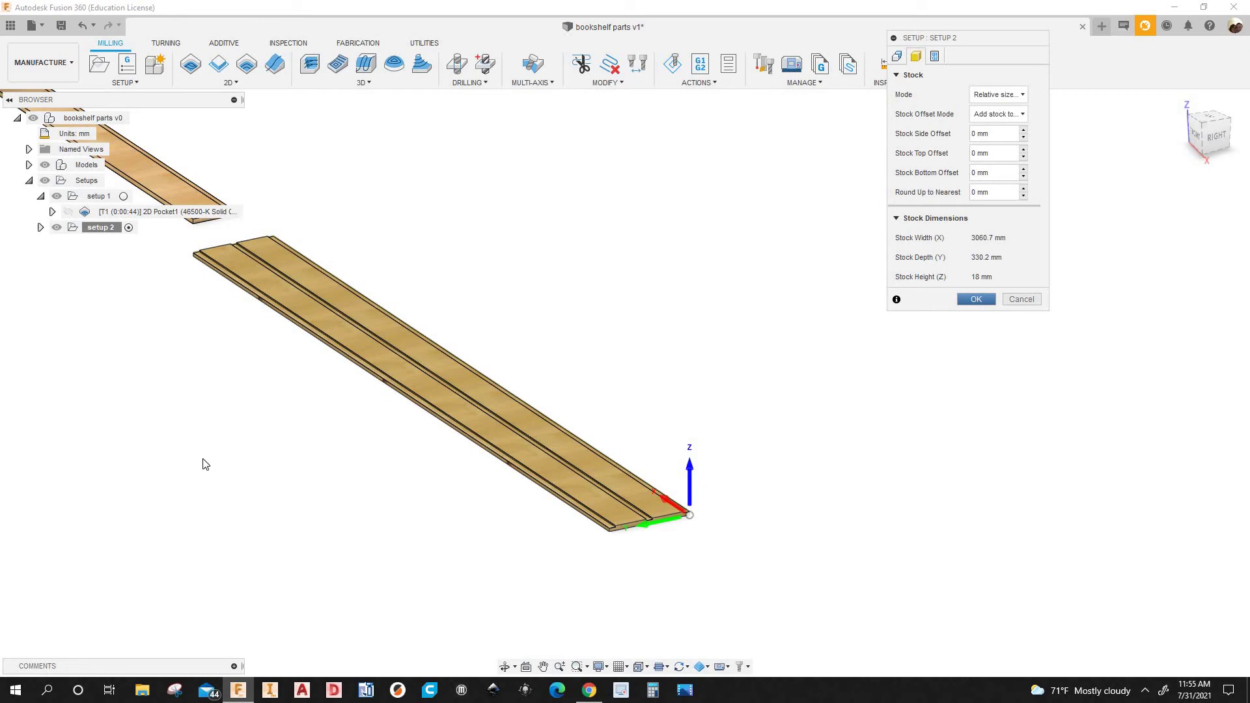
- Edit the copied 2D pocket operation in setup 2 and clear its inherited pocket selection
{"action": "left_click", "coordinate": [41, 228]}
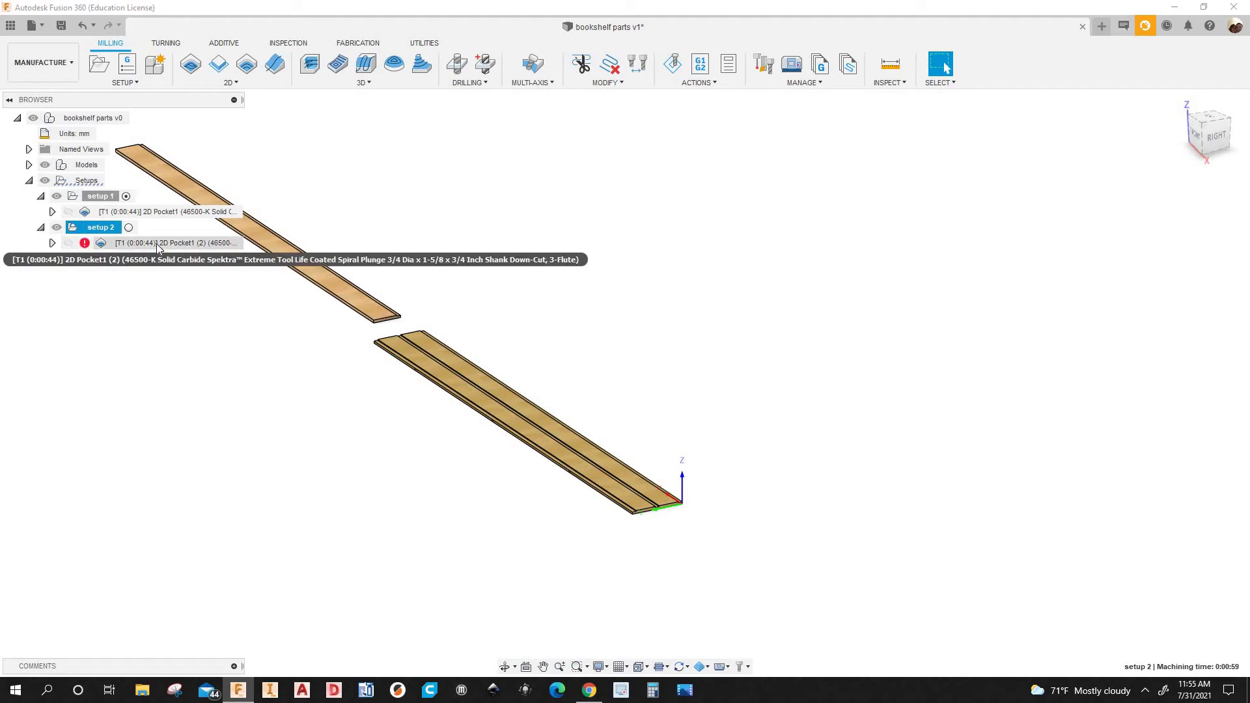
{"action": "left_click", "coordinate": [156, 244]}
{"action": "right_click", "coordinate": [157, 245]}
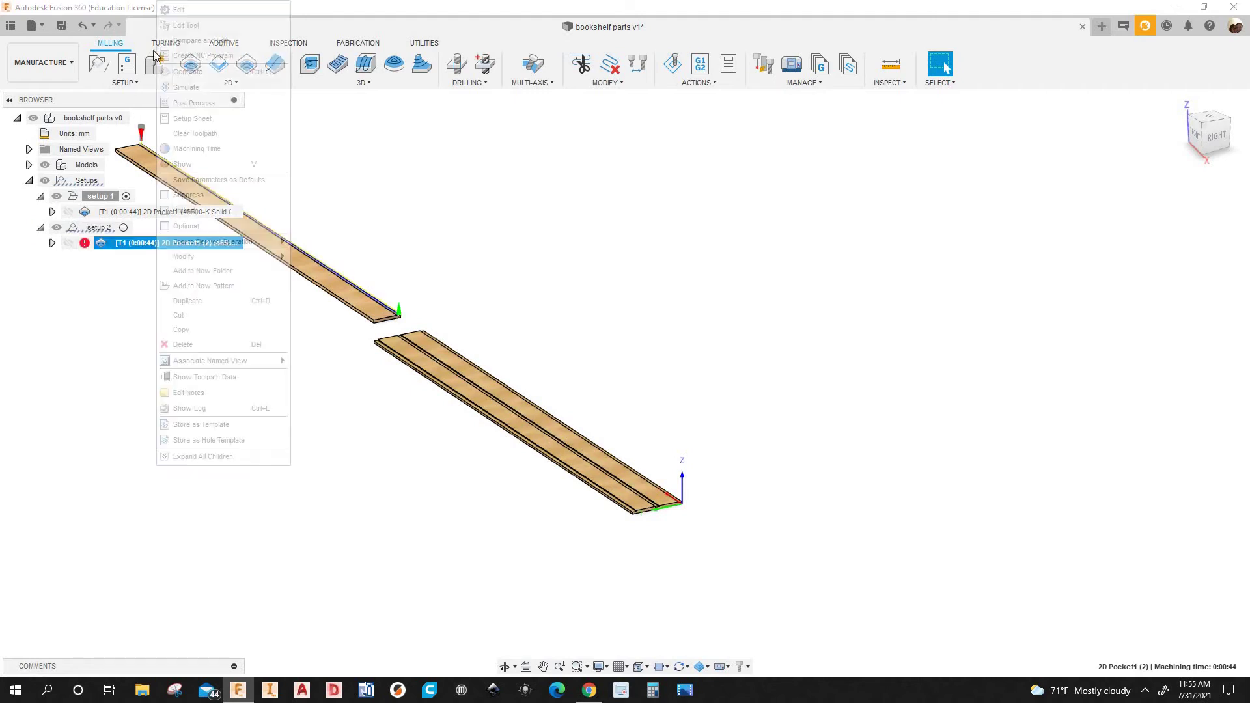
{"action": "left_click", "coordinate": [177, 10]}
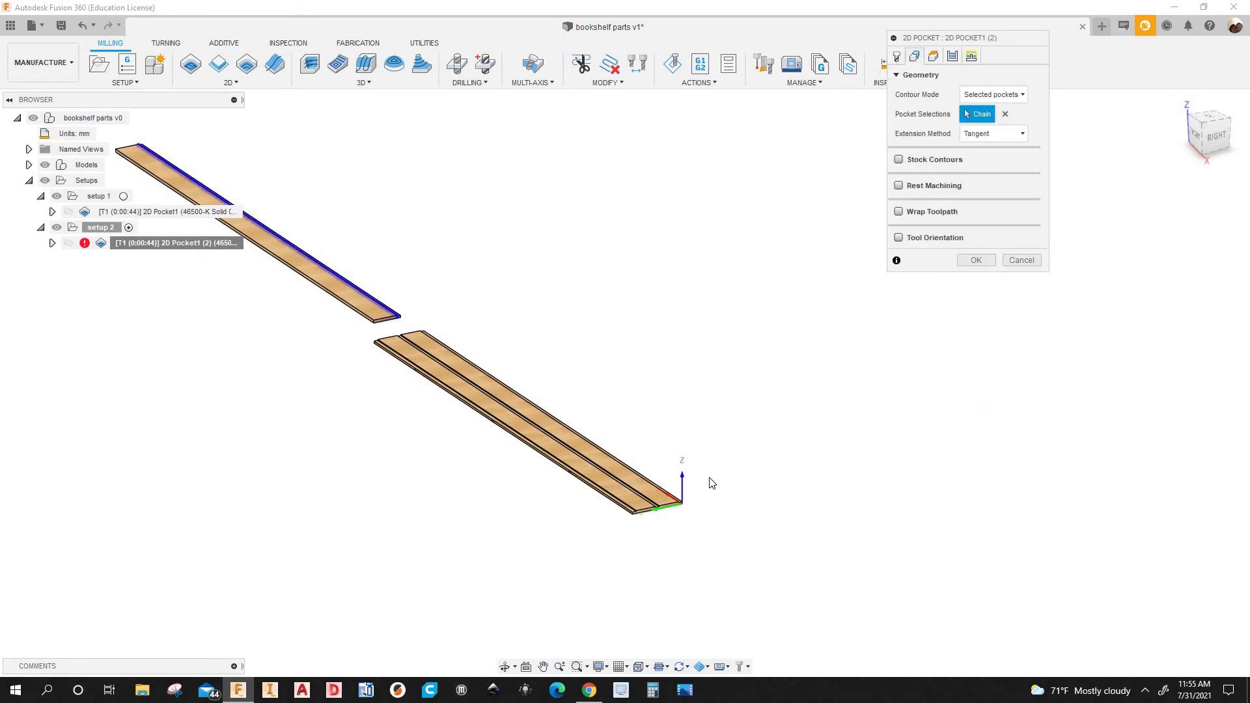
{"action": "scroll", "coordinate": [651, 518], "scroll_direction": "up", "scroll_amount": 10}
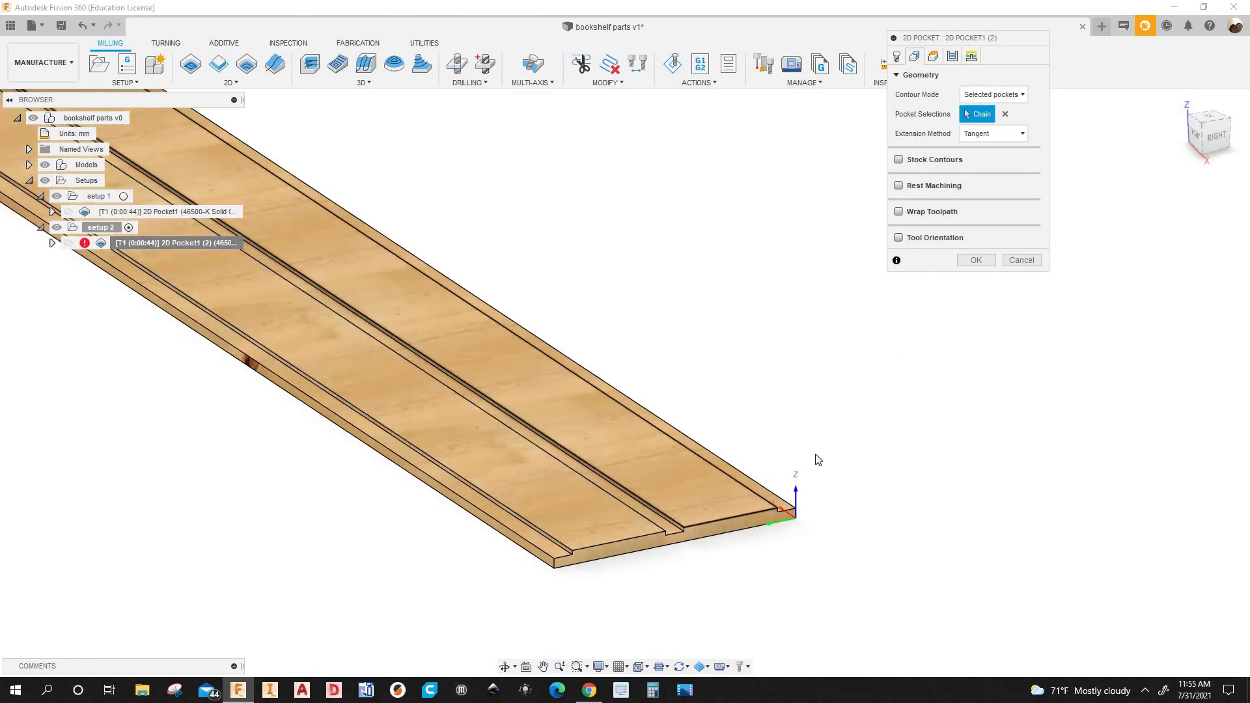
{"action": "scroll", "coordinate": [823, 436], "scroll_direction": "down", "scroll_amount": 2}
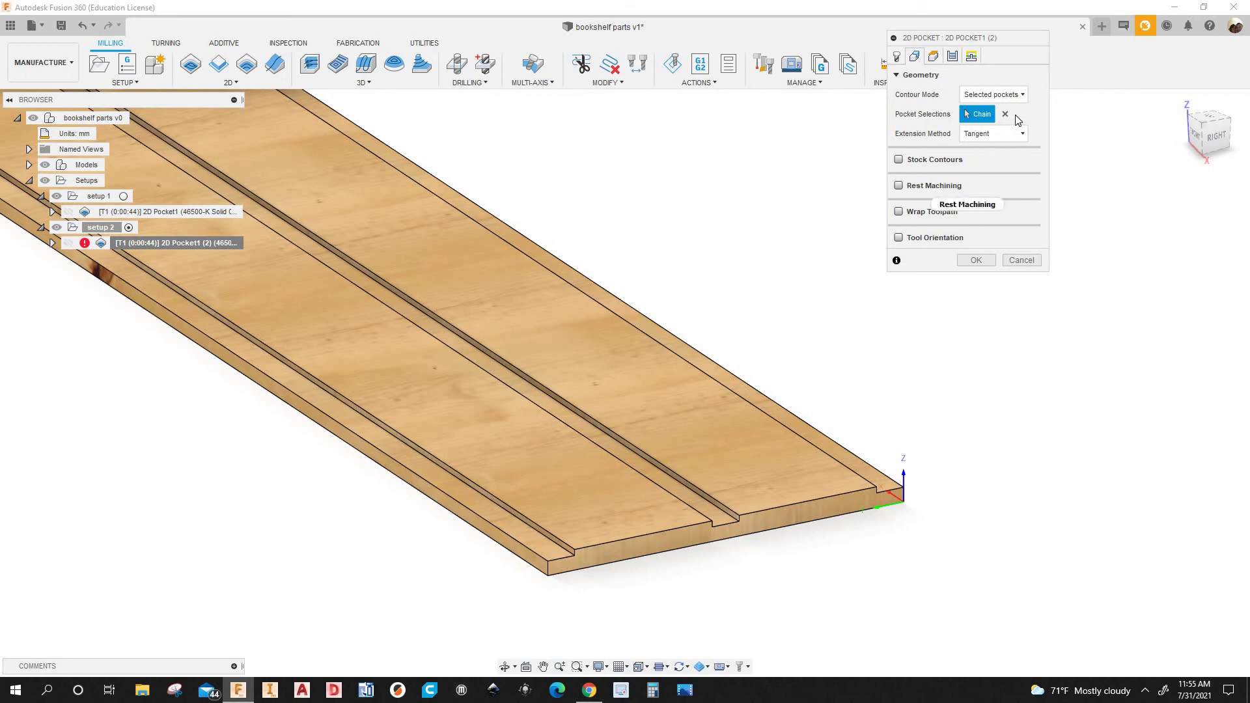
{"action": "scroll", "coordinate": [761, 310], "scroll_direction": "down", "scroll_amount": 5}
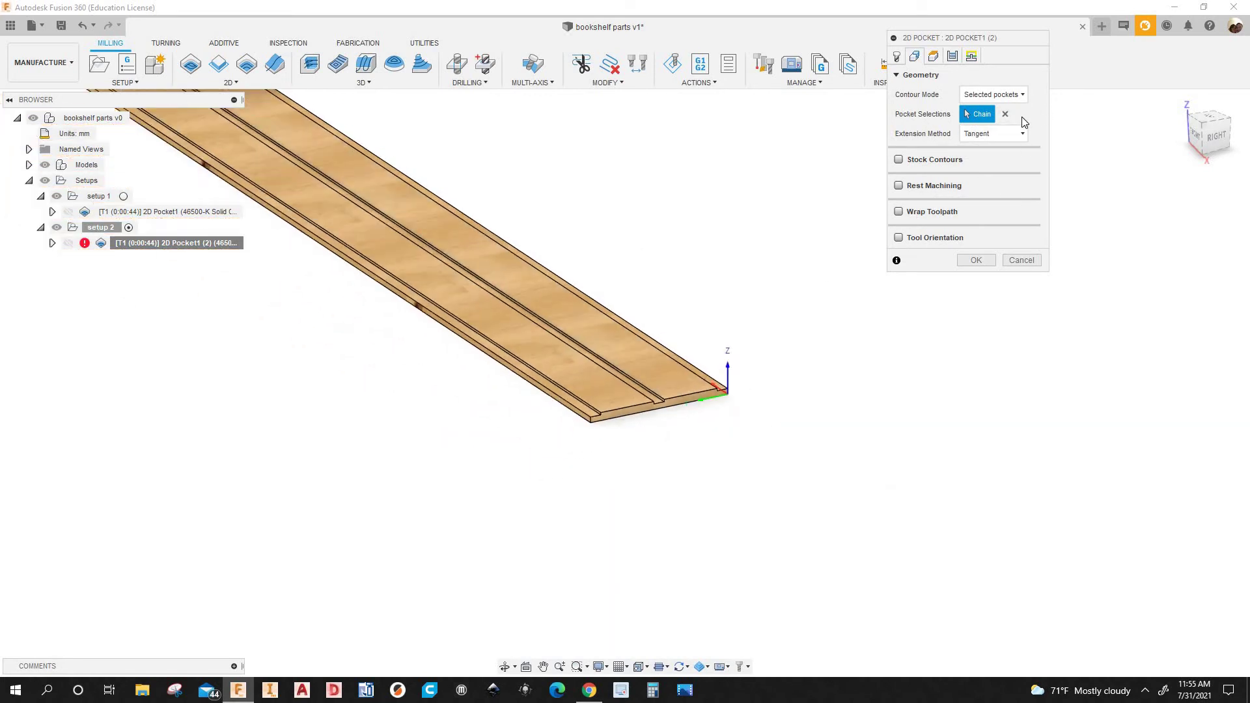
{"action": "left_click", "coordinate": [1004, 114]}
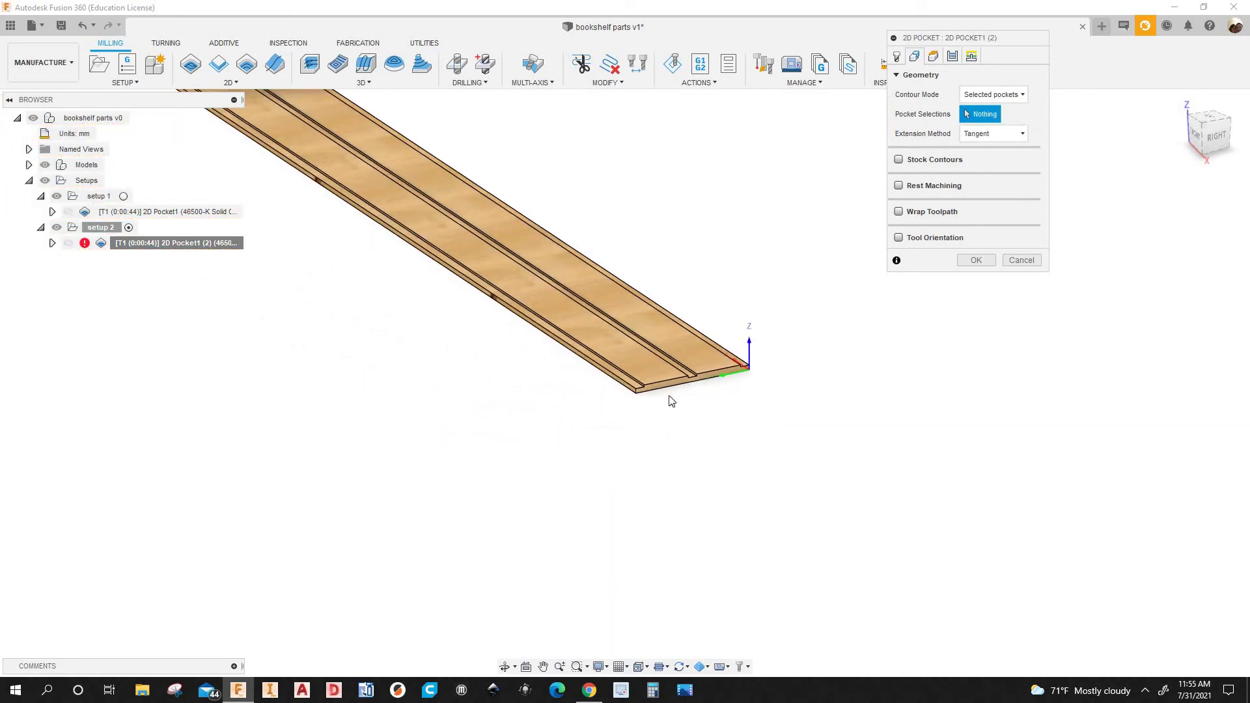
- Select the two edge rabbets and the middle groove of the wider board as pockets and accept the operation
{"action": "scroll", "coordinate": [466, 433], "scroll_direction": "up", "scroll_amount": 5}
{"action": "left_click", "coordinate": [465, 442]}
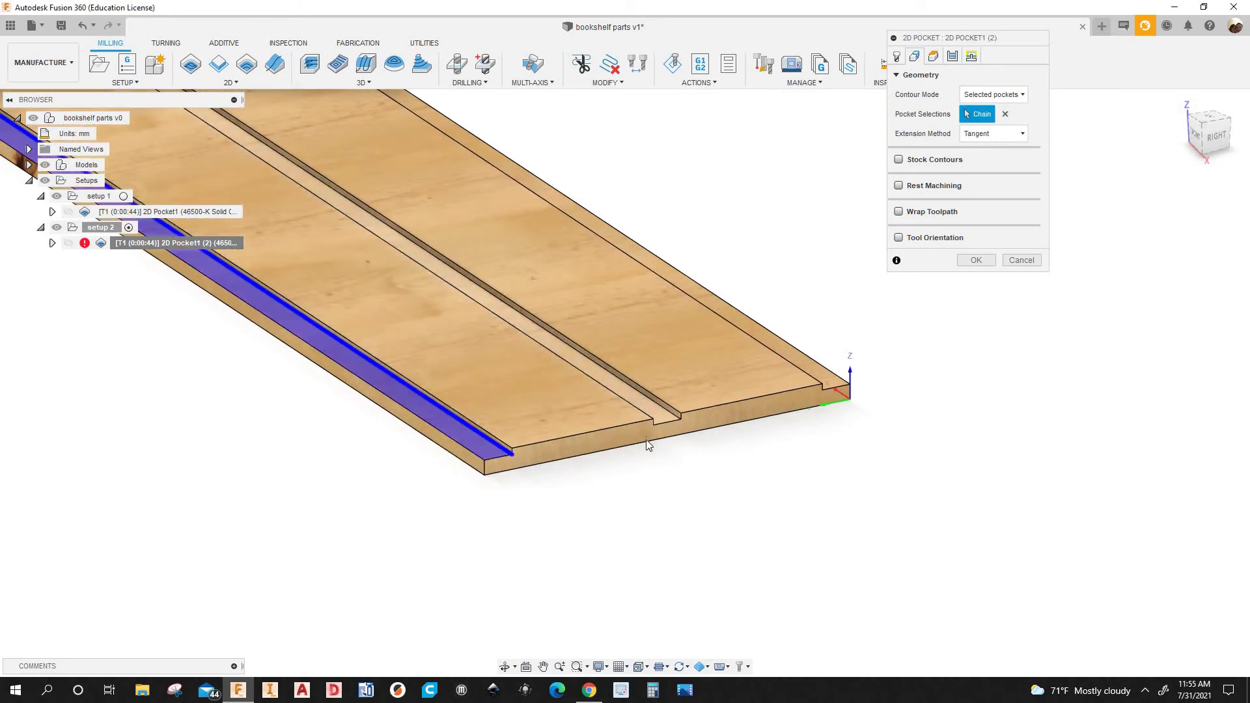
{"action": "scroll", "coordinate": [651, 438], "scroll_direction": "up", "scroll_amount": 3}
{"action": "left_click", "coordinate": [910, 386]}
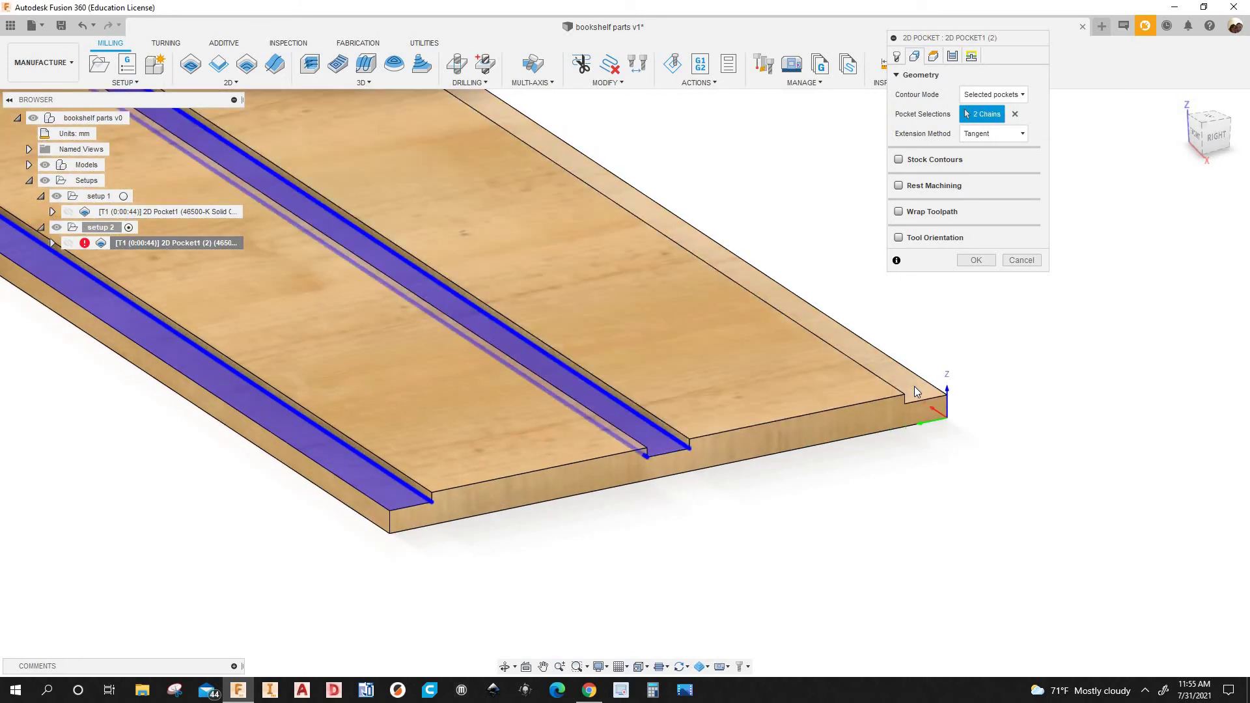
{"action": "left_click", "coordinate": [912, 385]}
{"action": "scroll", "coordinate": [878, 259], "scroll_direction": "down", "scroll_amount": 2}
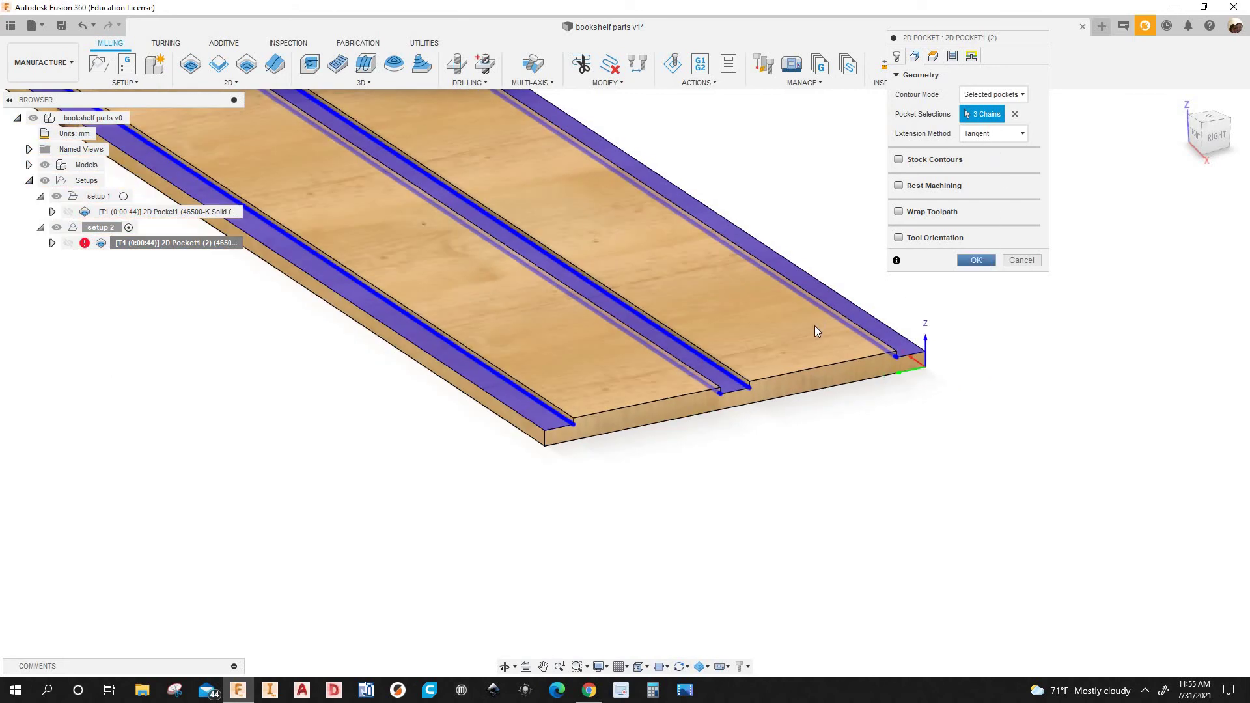
{"action": "key", "text": "Return"}
{"action": "scroll", "coordinate": [839, 366], "scroll_direction": "down", "scroll_amount": 2}
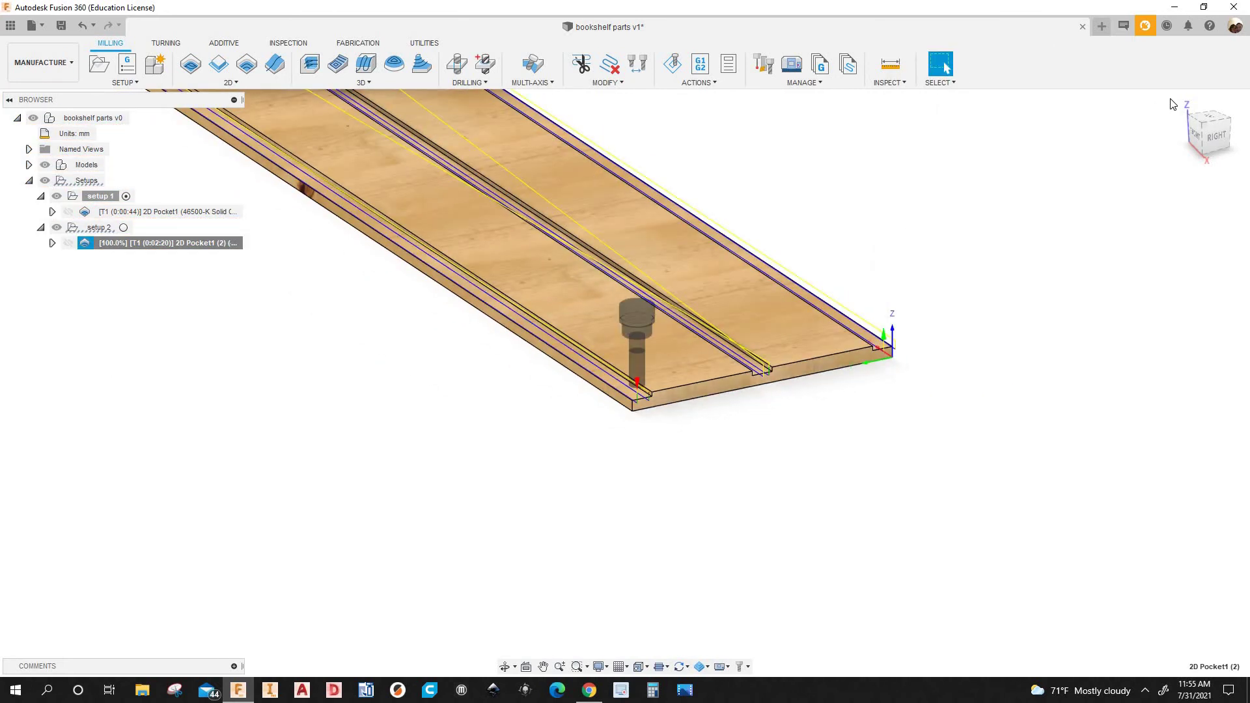
- Start and play a simulation of setup 2's 2D pocket toolpath on the wider board
{"action": "left_click", "coordinate": [1157, 110]}
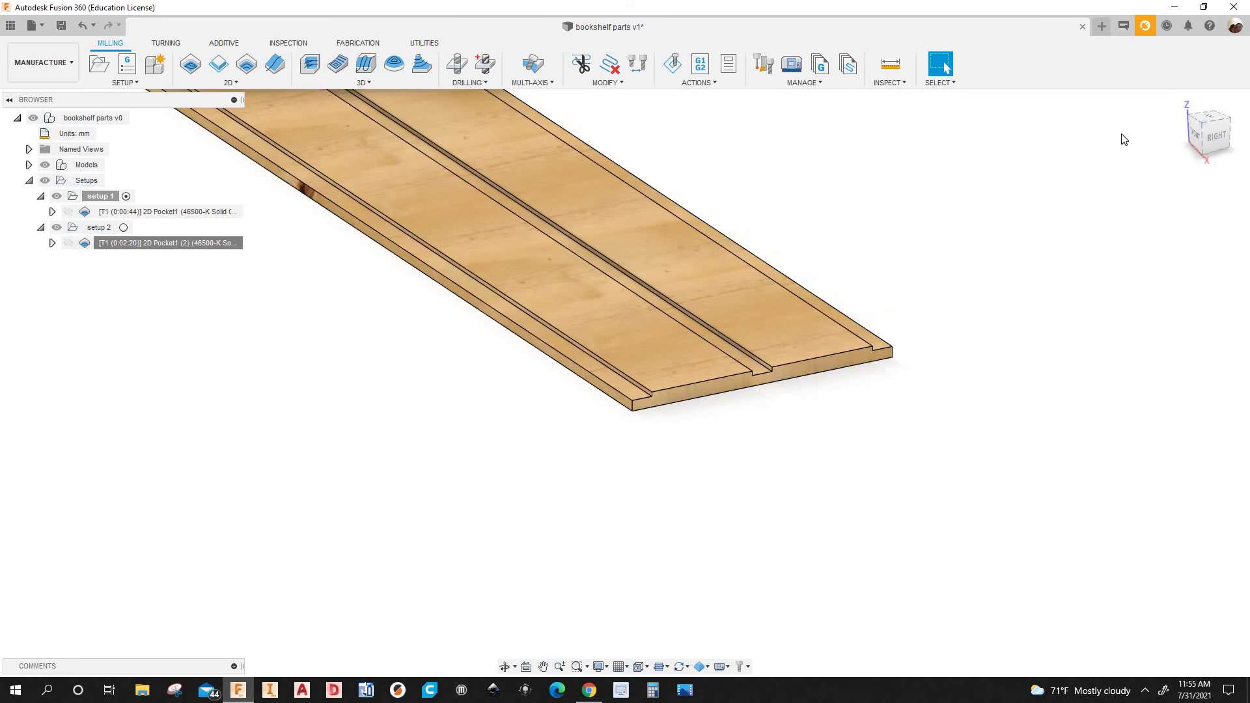
{"action": "left_click", "coordinate": [1179, 103]}
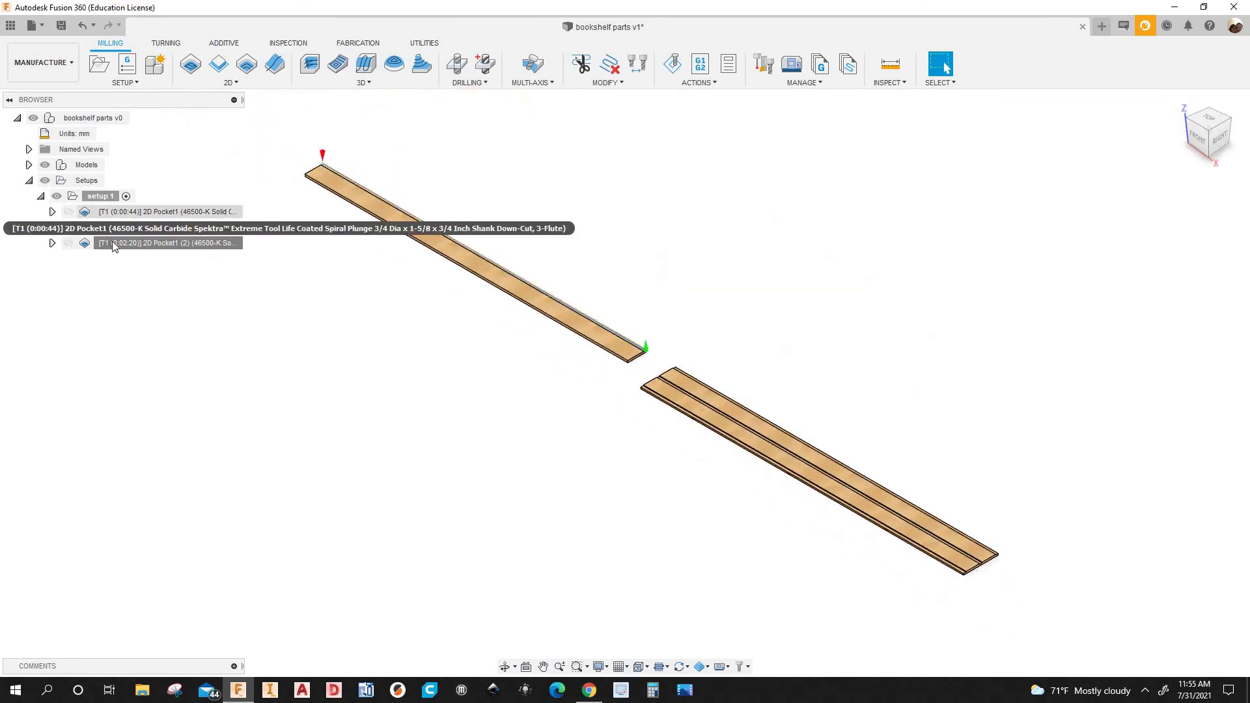
{"action": "left_click", "coordinate": [209, 244]}
{"action": "middle_click_drag", "start_coordinate": [539, 395], "coordinate": [243, 246]}
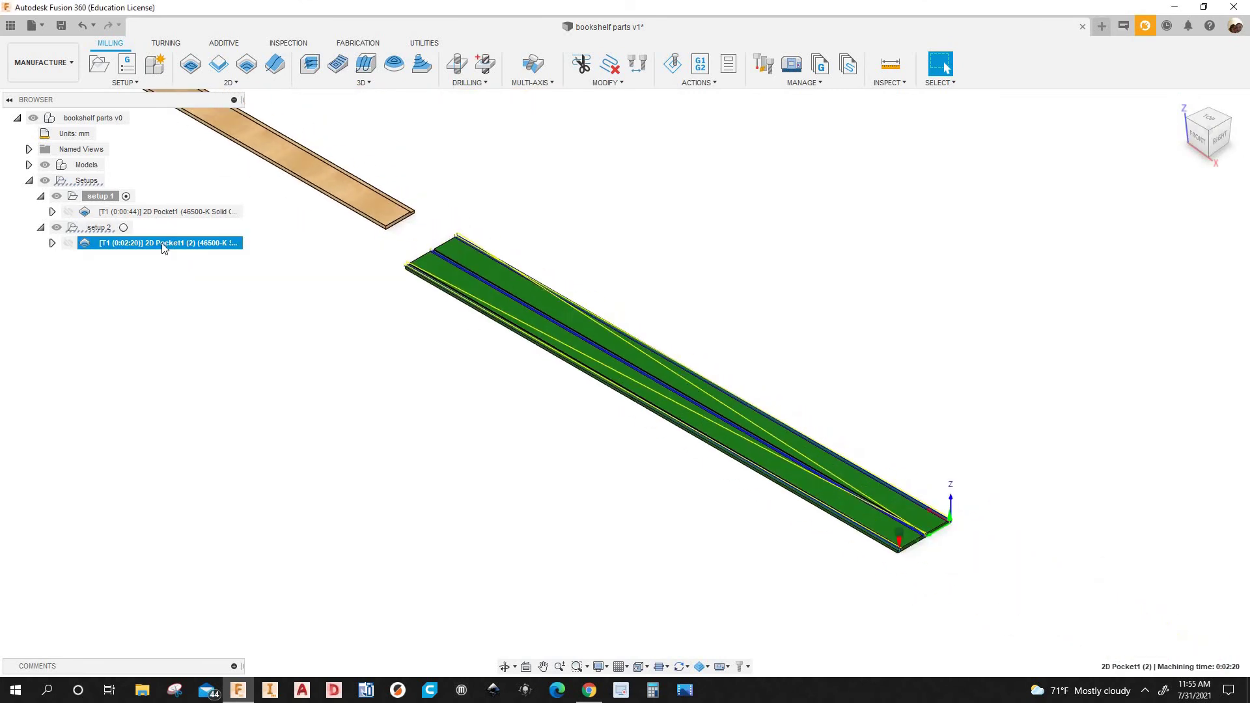
{"action": "right_click", "coordinate": [183, 244]}
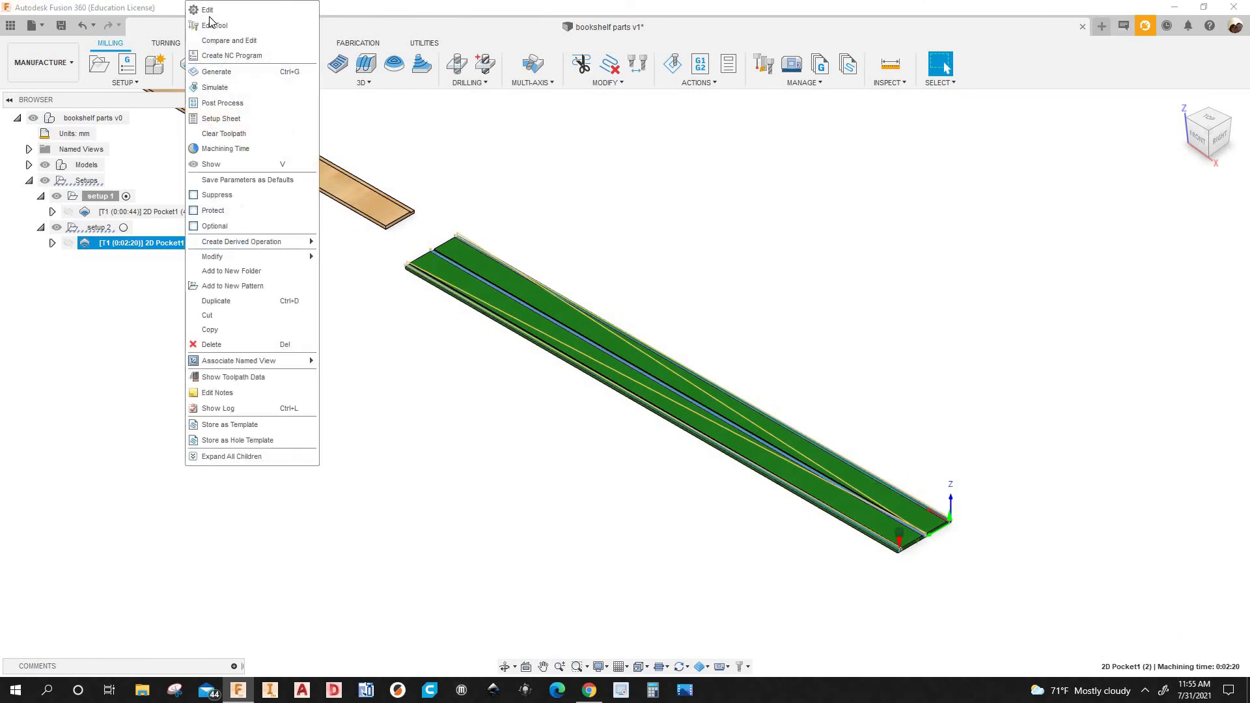
{"action": "left_click", "coordinate": [214, 88]}
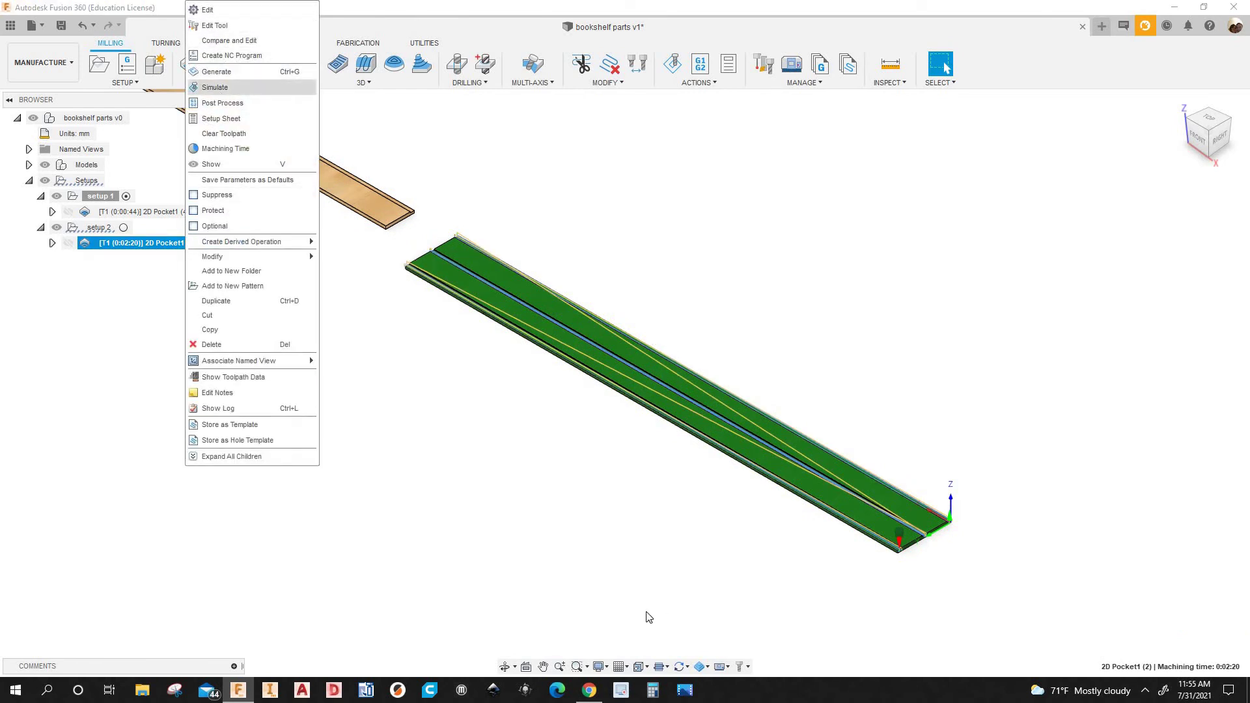
{"action": "scroll", "coordinate": [703, 609], "scroll_direction": "up", "scroll_amount": 5}
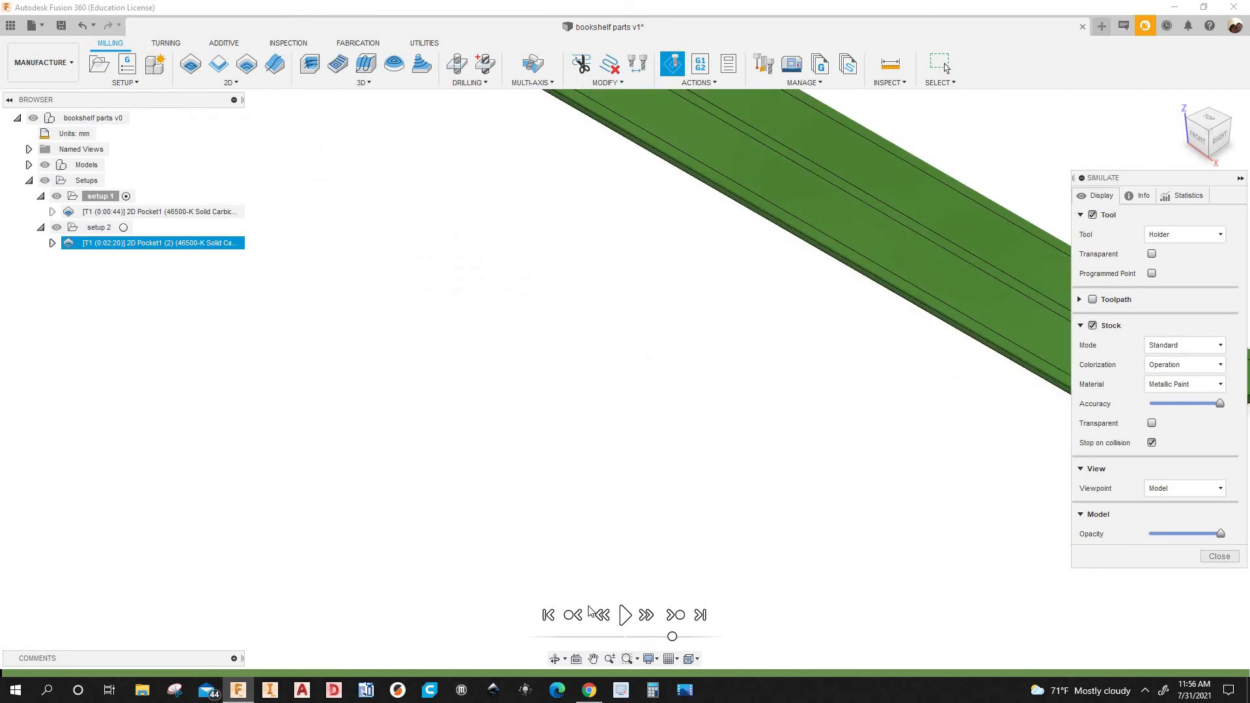
{"action": "key", "text": "space"}
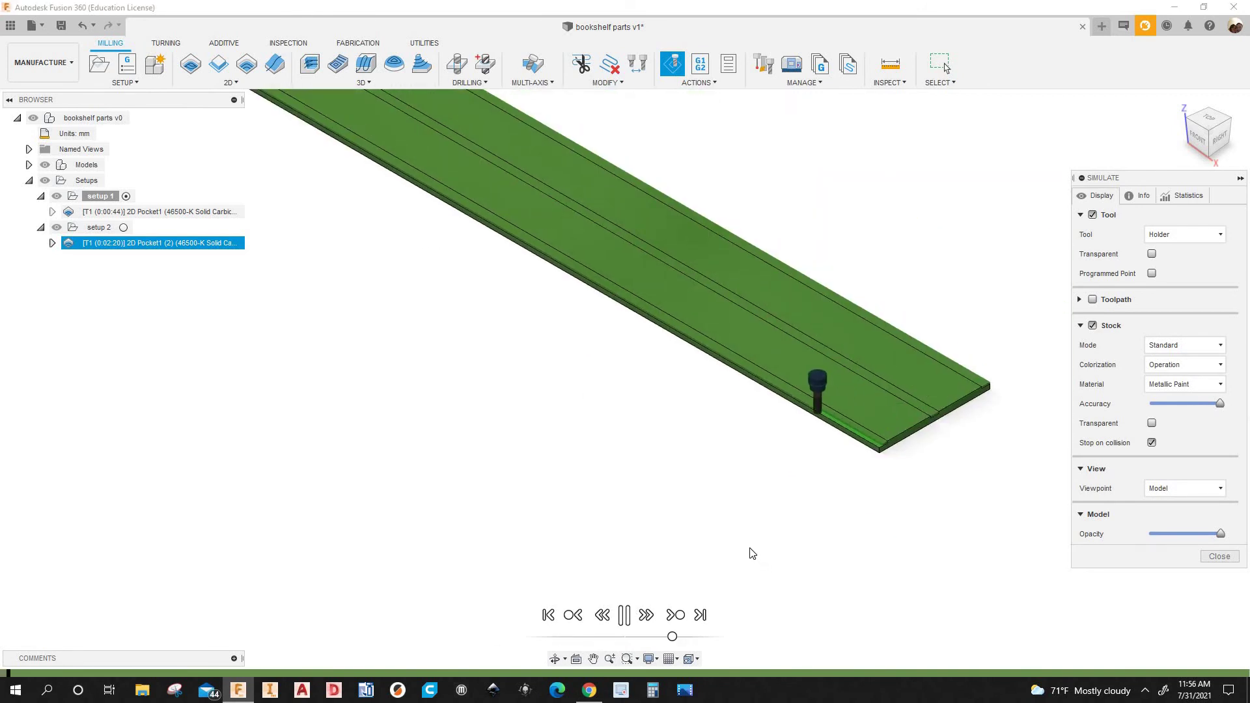
- Follow the simulated cutting of all three grooves on the wider board up close and in full, and close the simulation
{"action": "scroll", "coordinate": [748, 546], "scroll_direction": "down", "scroll_amount": 3}
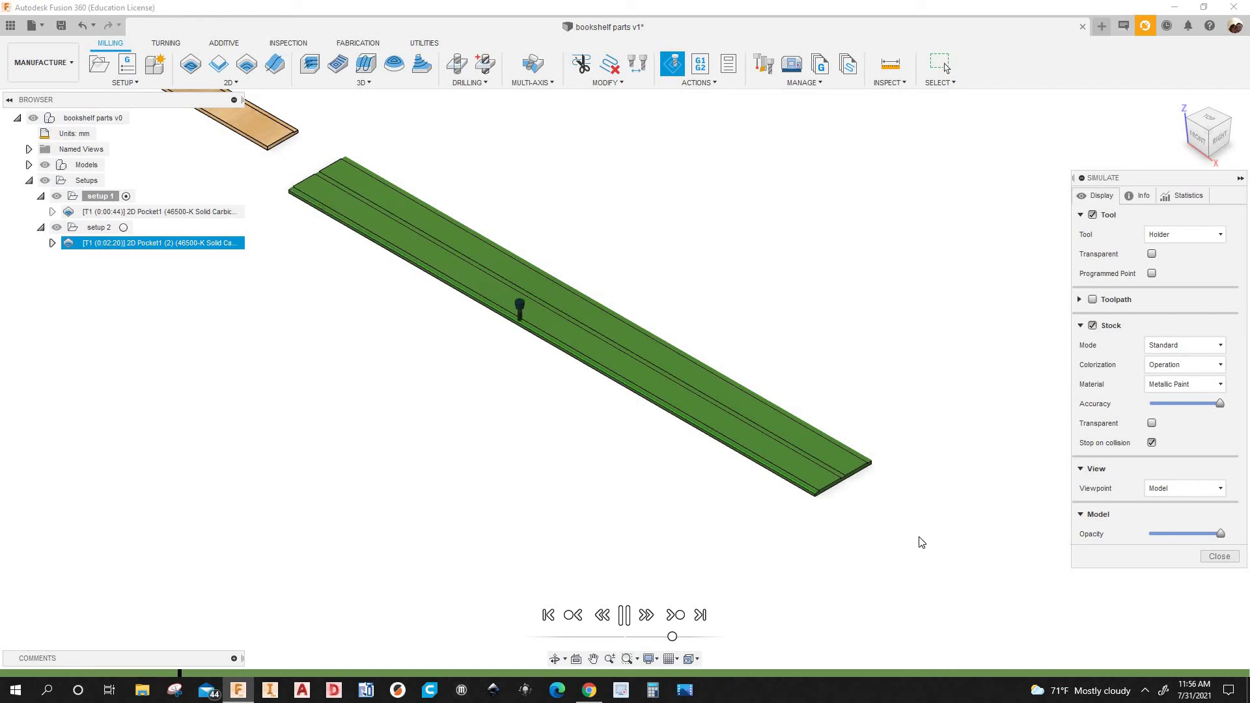
{"action": "scroll", "coordinate": [921, 544], "scroll_direction": "up", "scroll_amount": 2}
{"action": "scroll", "coordinate": [921, 542], "scroll_direction": "up", "scroll_amount": 2}
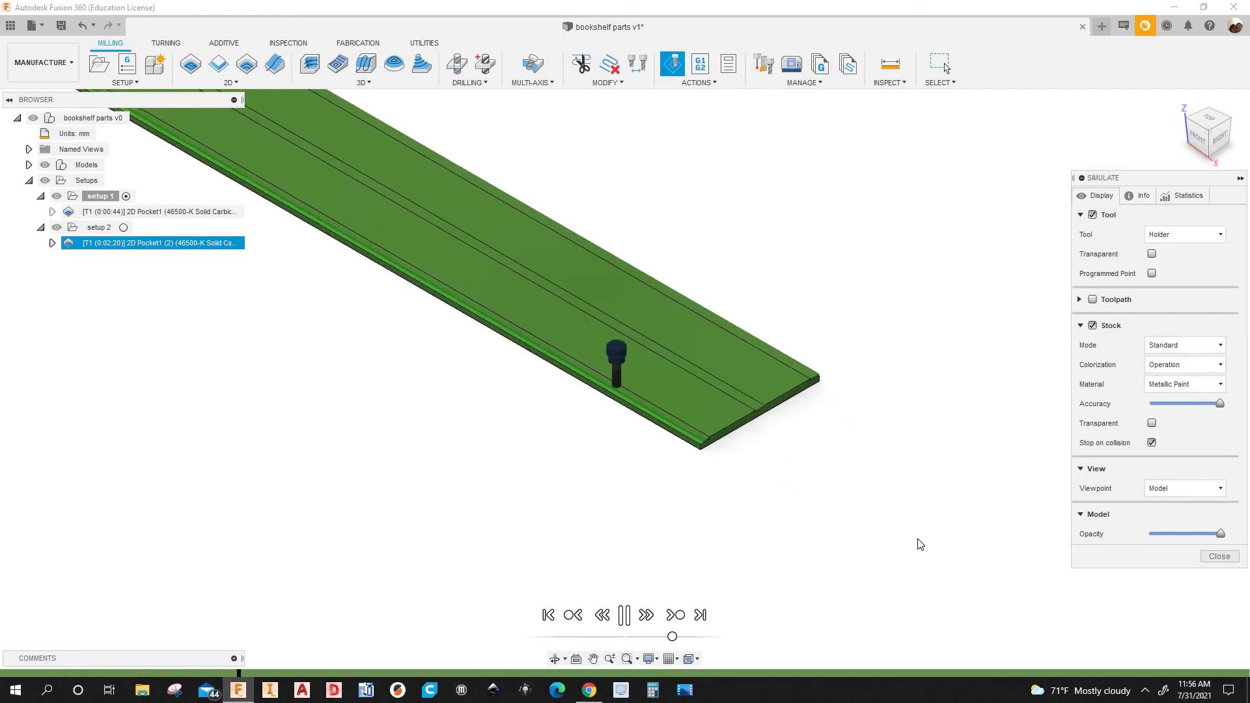
{"action": "scroll", "coordinate": [919, 540], "scroll_direction": "down", "scroll_amount": 4}
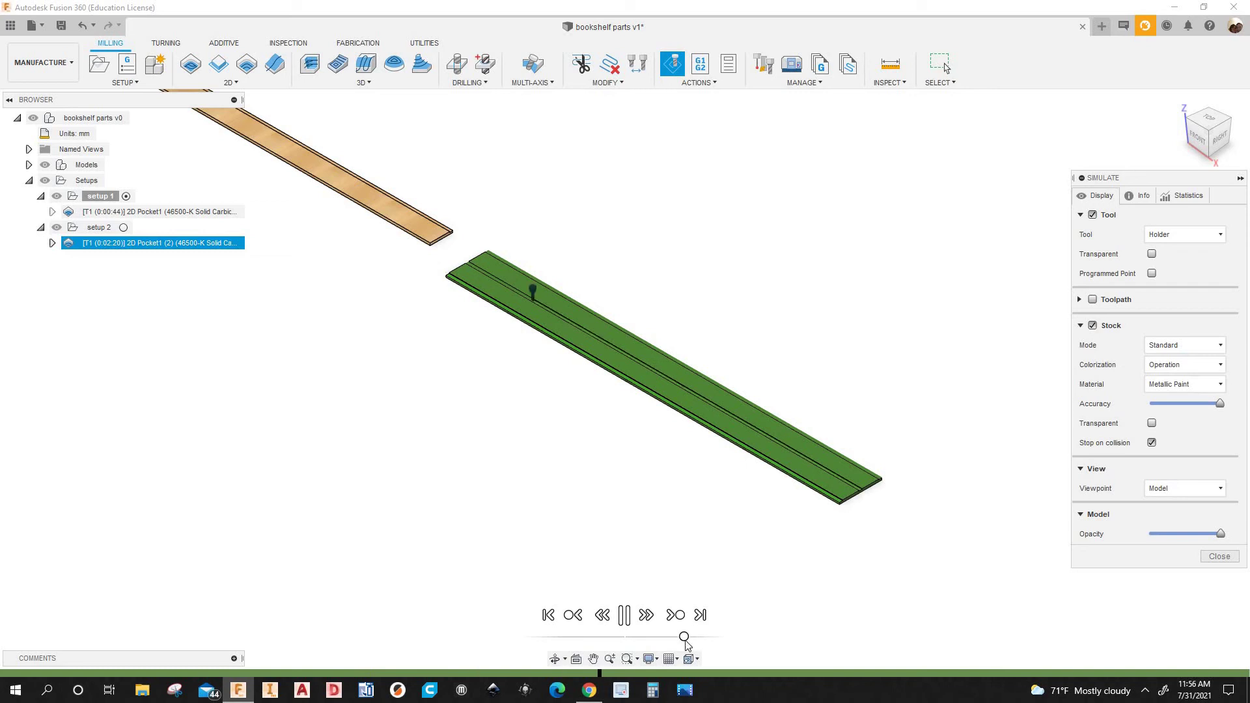
{"action": "scroll", "coordinate": [914, 530], "scroll_direction": "up", "scroll_amount": 3}
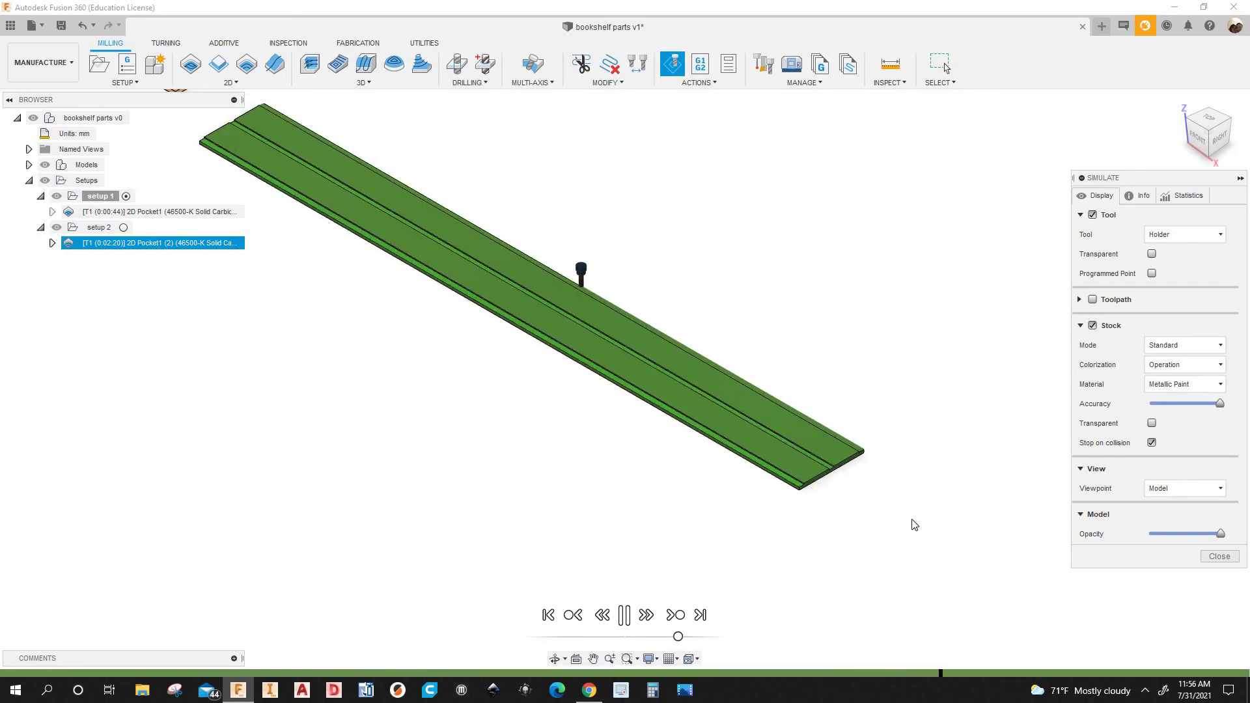
{"action": "scroll", "coordinate": [707, 369], "scroll_direction": "down", "scroll_amount": 2}
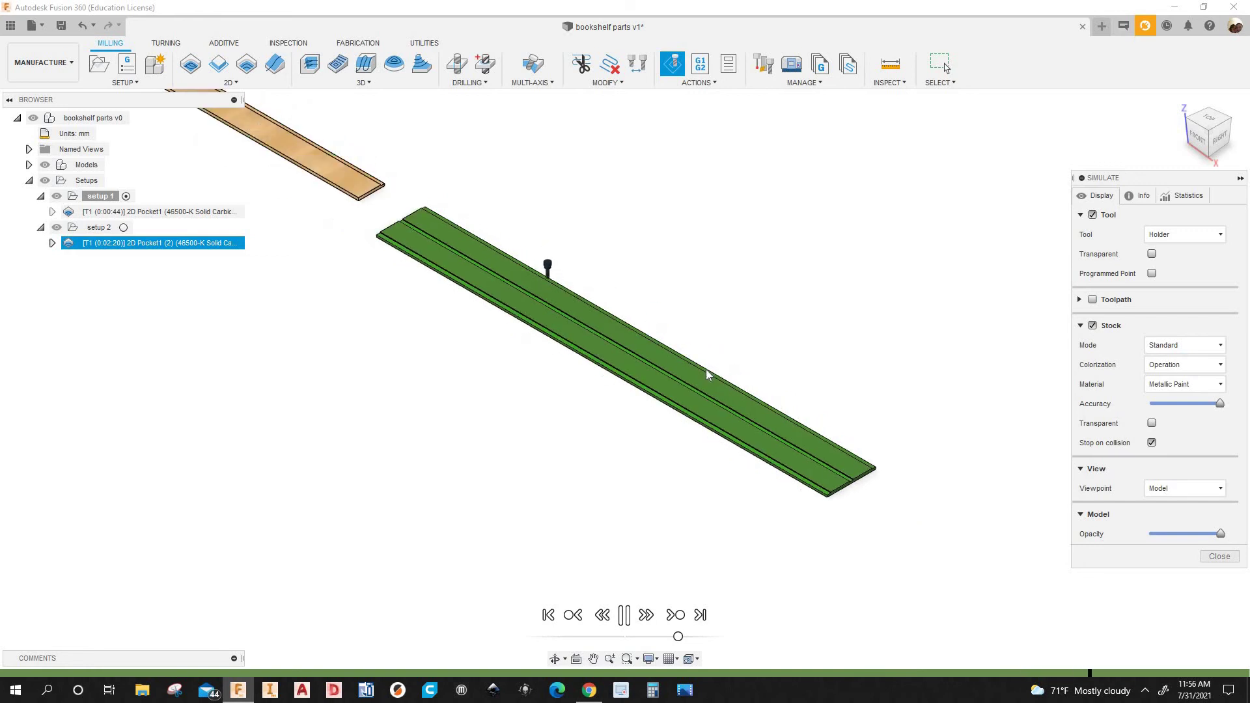
{"action": "scroll", "coordinate": [888, 472], "scroll_direction": "up", "scroll_amount": 2}
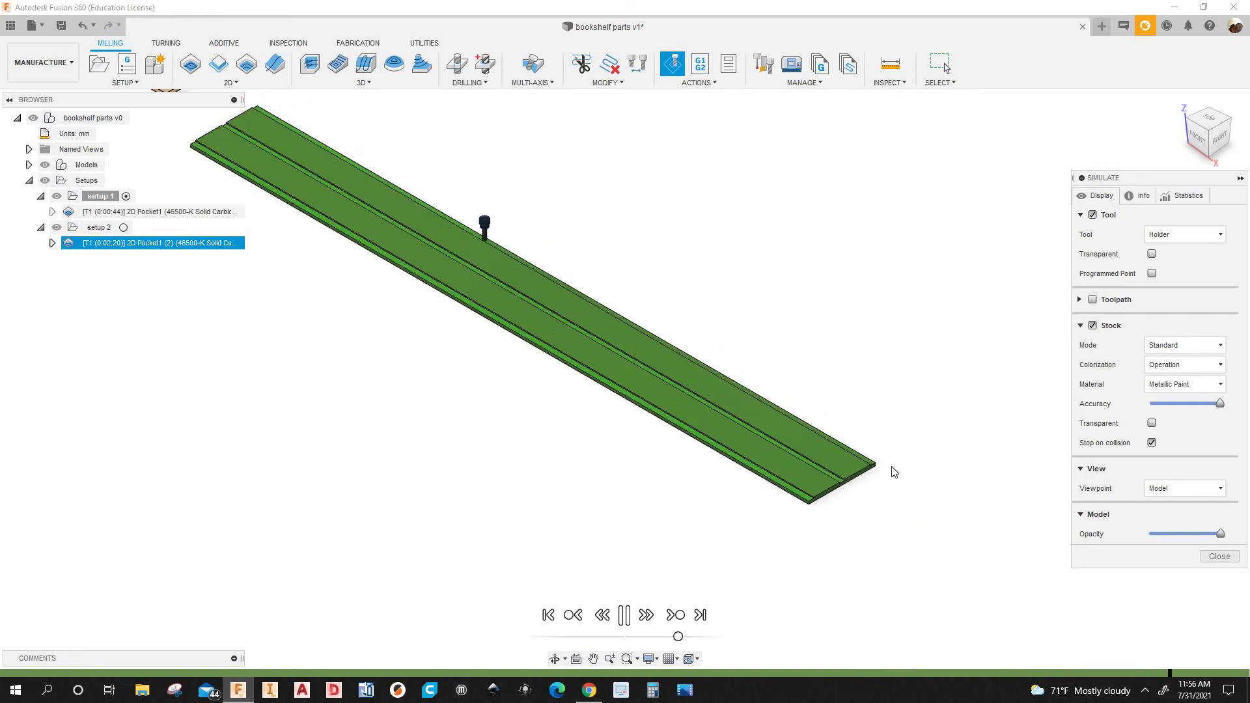
{"action": "scroll", "coordinate": [880, 470], "scroll_direction": "up", "scroll_amount": 3}
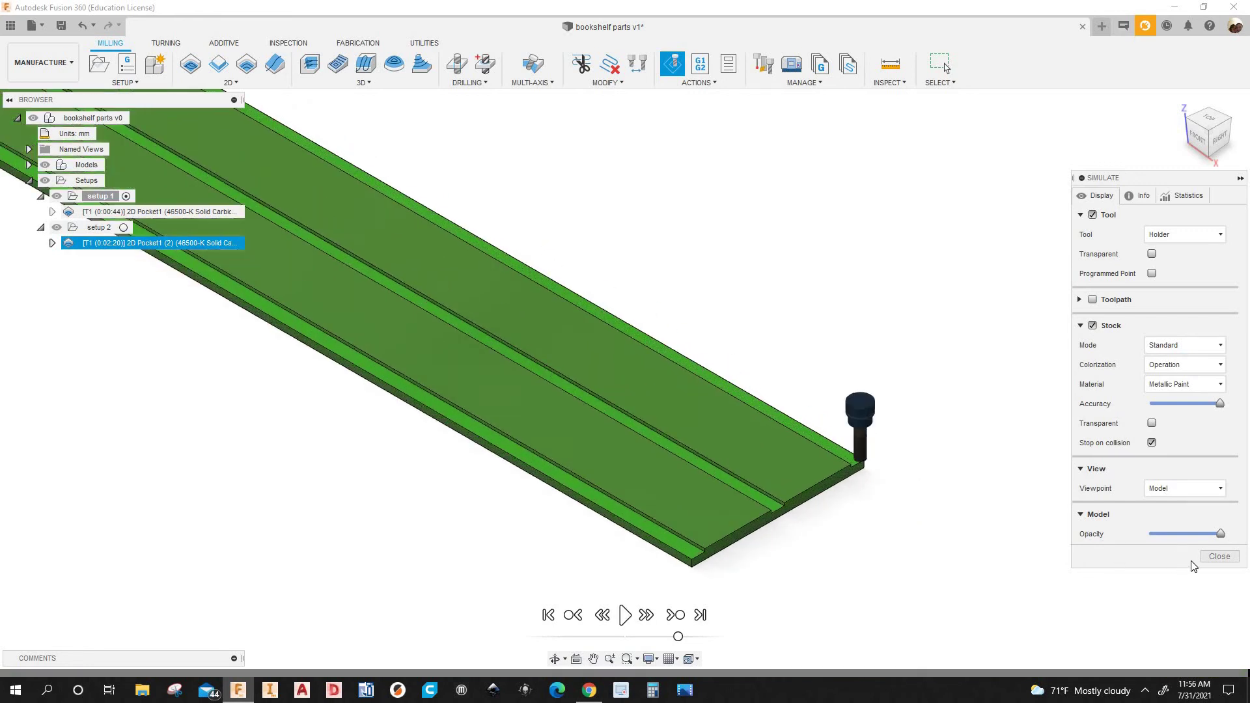
{"action": "scroll", "coordinate": [860, 535], "scroll_direction": "down", "scroll_amount": 4}
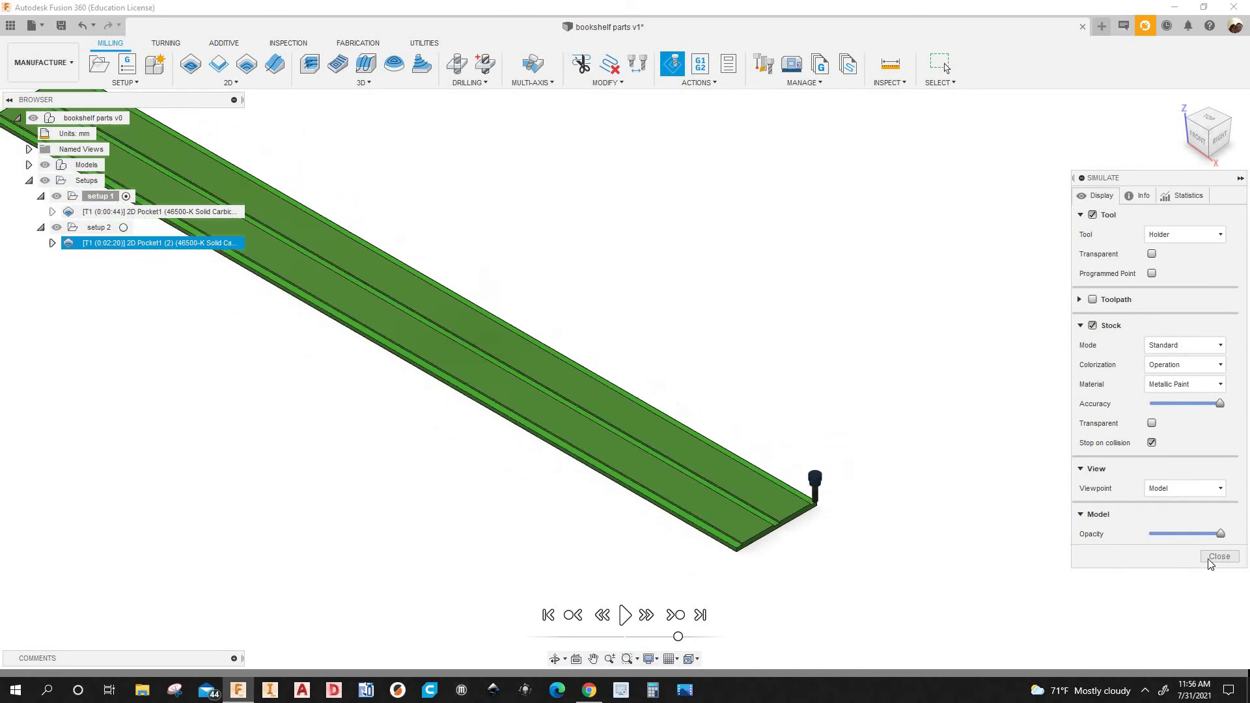
{"action": "key", "text": "Escape"}
{"action": "scroll", "coordinate": [514, 487], "scroll_direction": "down", "scroll_amount": 5}
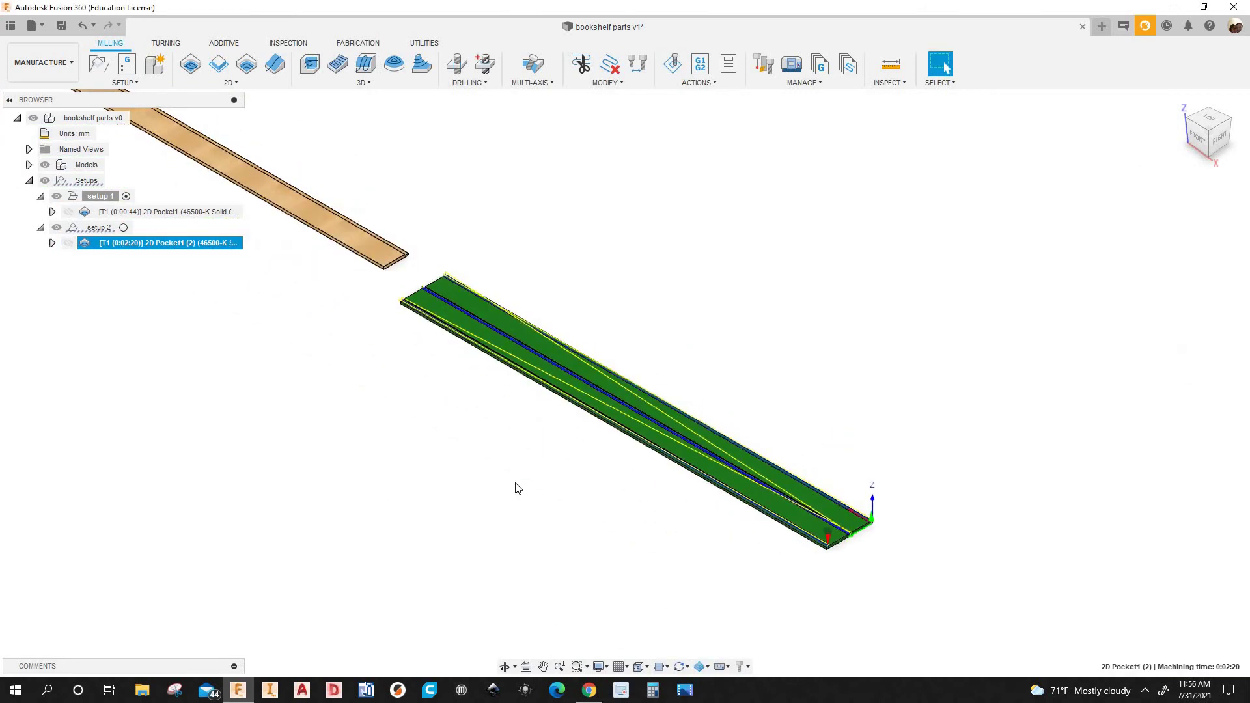
- Post-process setup 1 as part_1 with the woodWOP post, using the .mpr extension and the weeke_cnc_programming output folder
{"action": "left_click", "coordinate": [99, 196]}
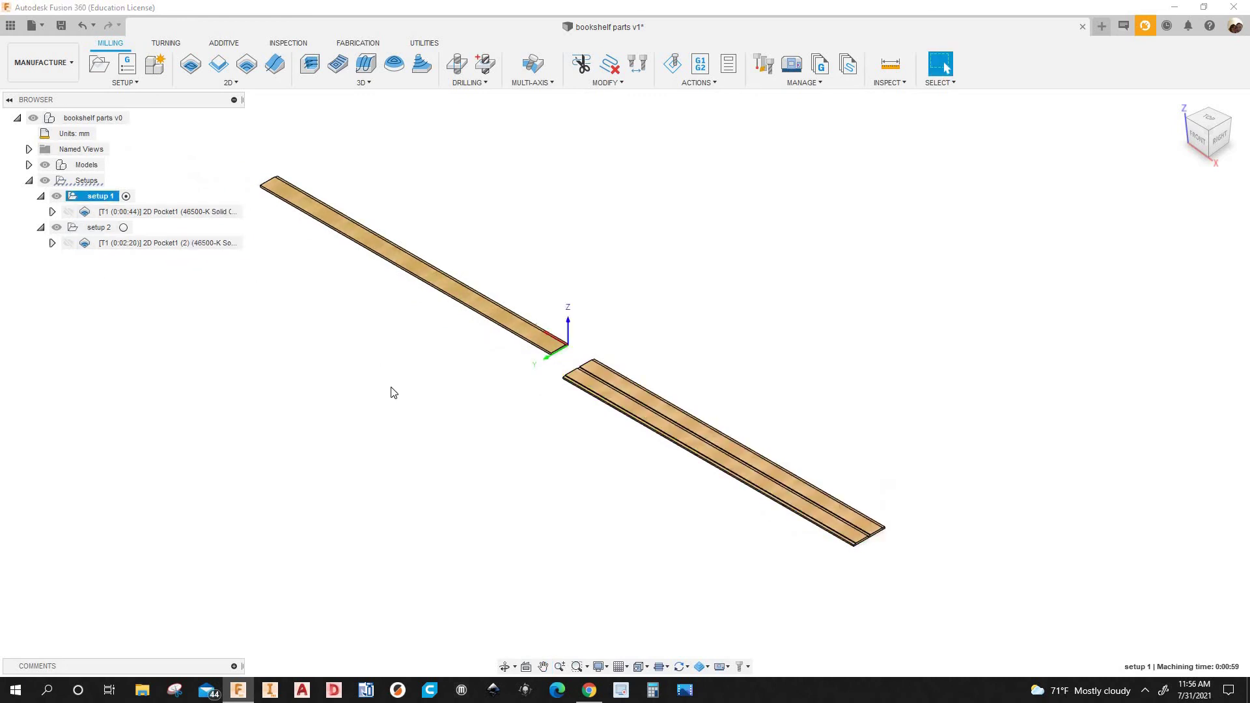
{"action": "scroll", "coordinate": [455, 387], "scroll_direction": "down", "scroll_amount": 1}
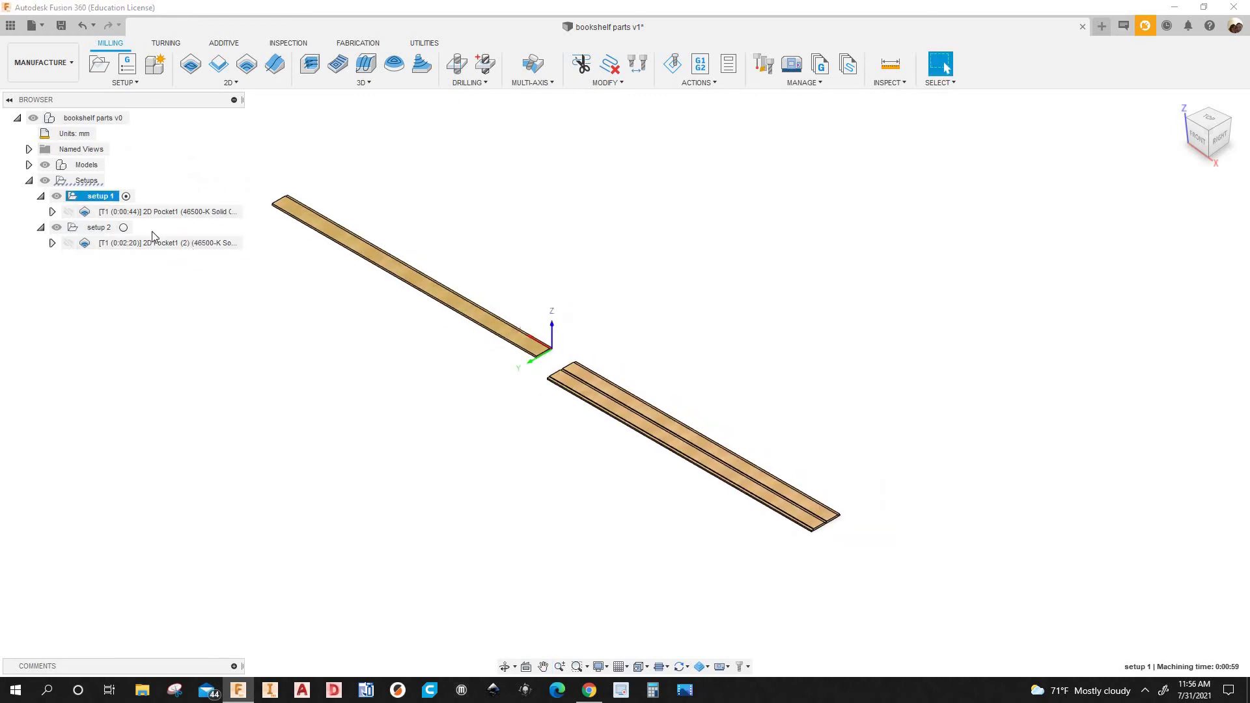
{"action": "right_click", "coordinate": [101, 197]}
{"action": "left_click", "coordinate": [138, 347]}
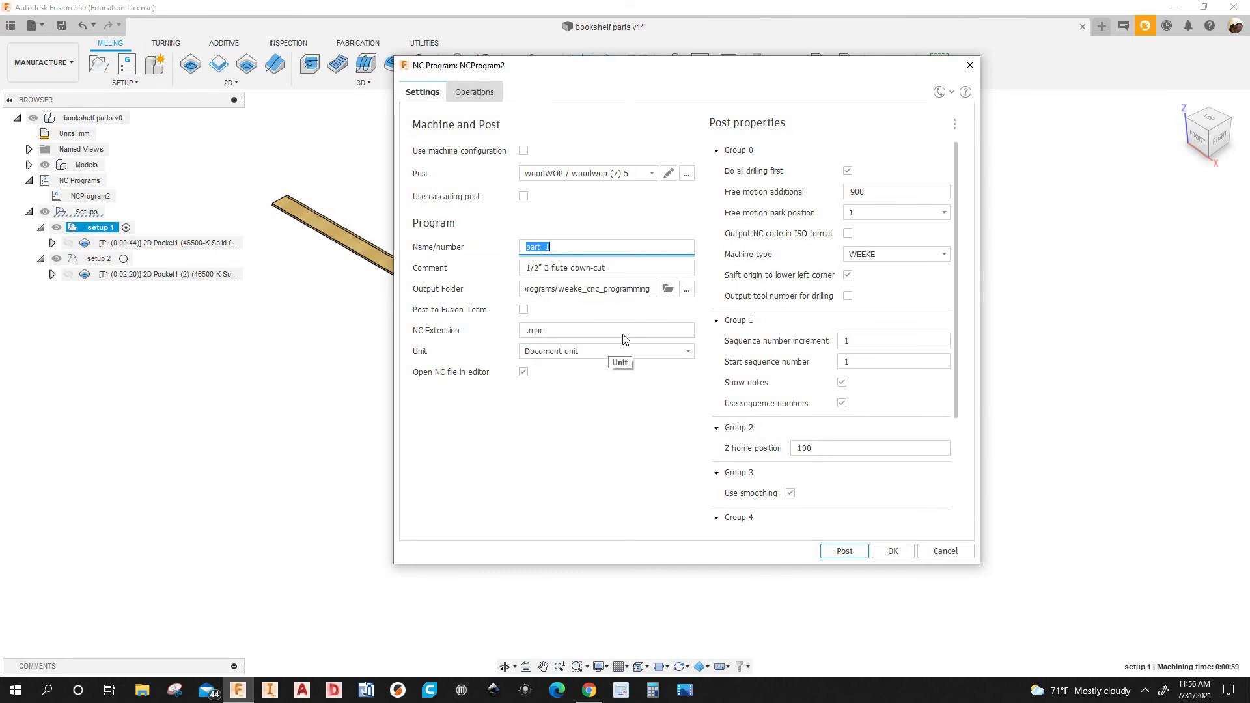
{"action": "left_click", "coordinate": [857, 557]}
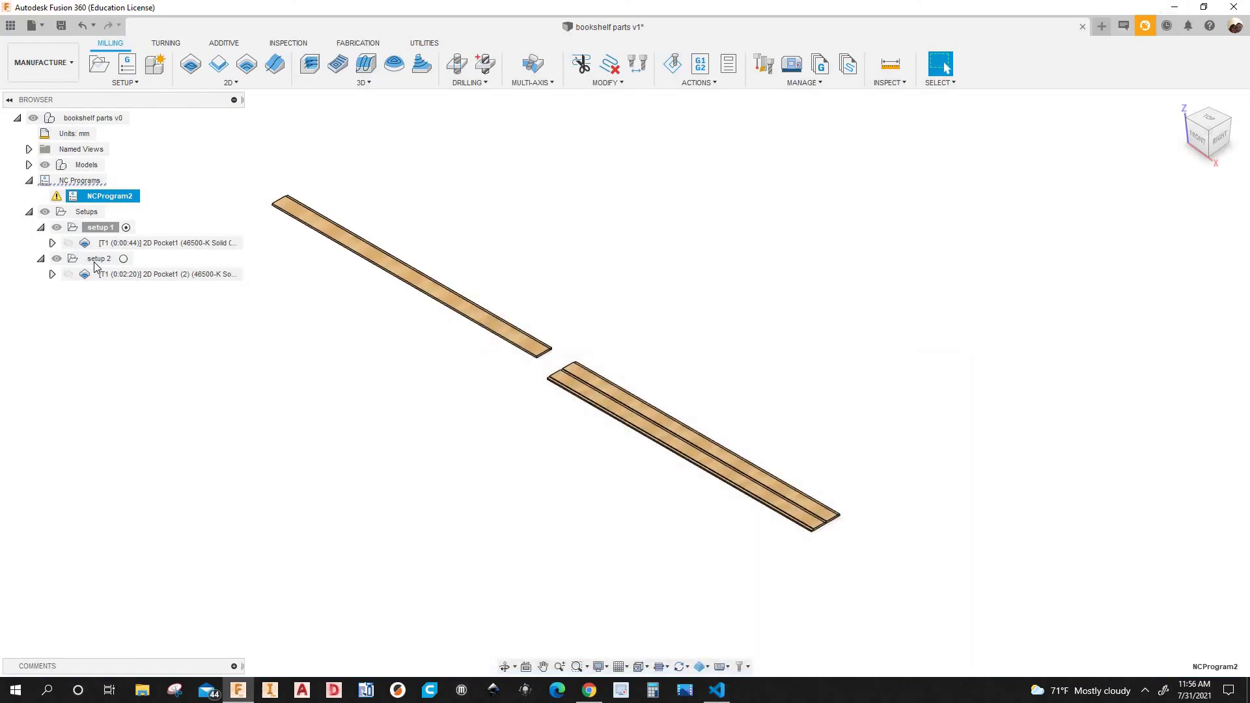
- Post-process setup 2 with the woodWOP post, naming the program part_2 and outputting it as an .mpr file
{"action": "left_click", "coordinate": [103, 259]}
{"action": "left_click", "coordinate": [99, 259]}
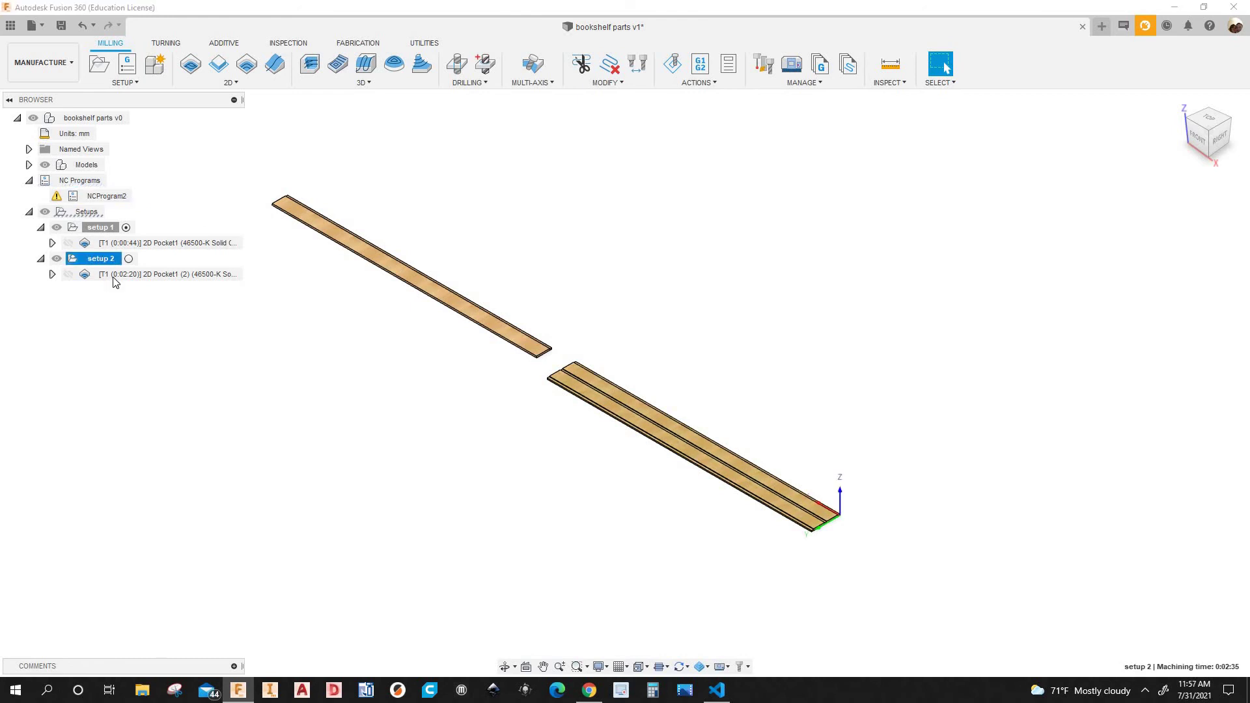
{"action": "right_click", "coordinate": [114, 280]}
{"action": "left_click", "coordinate": [172, 408]}
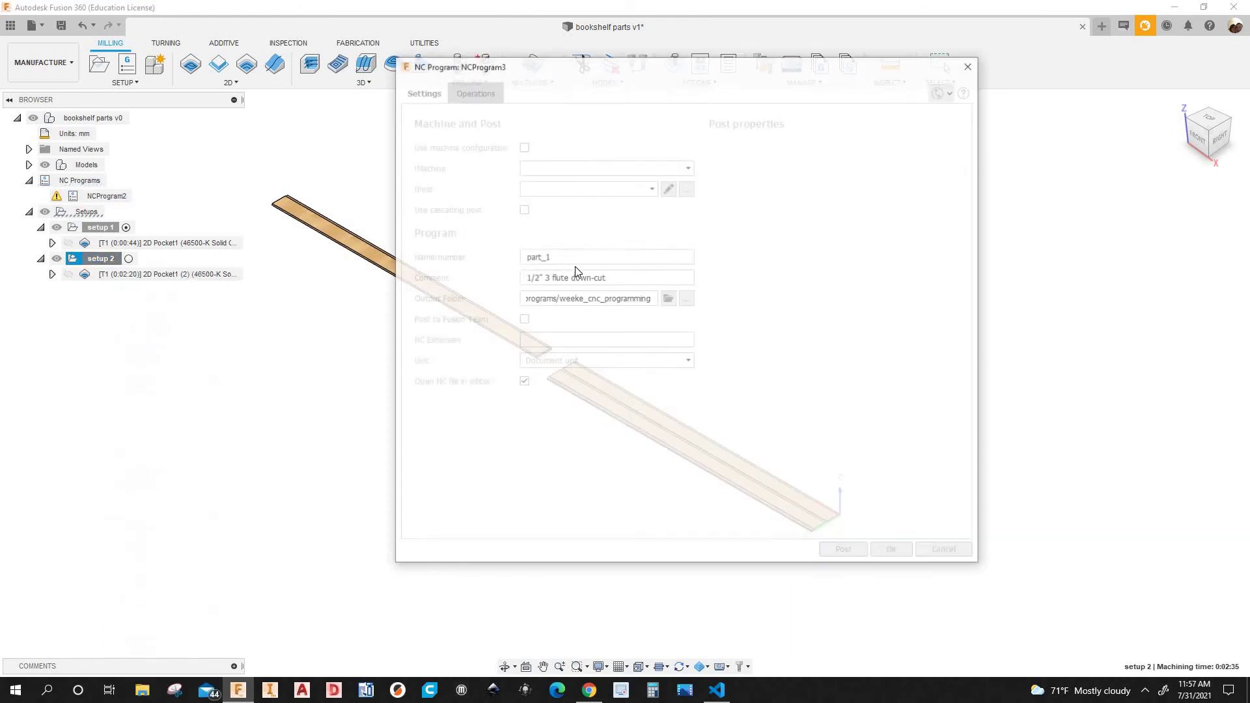
{"action": "double_click", "coordinate": [570, 248]}
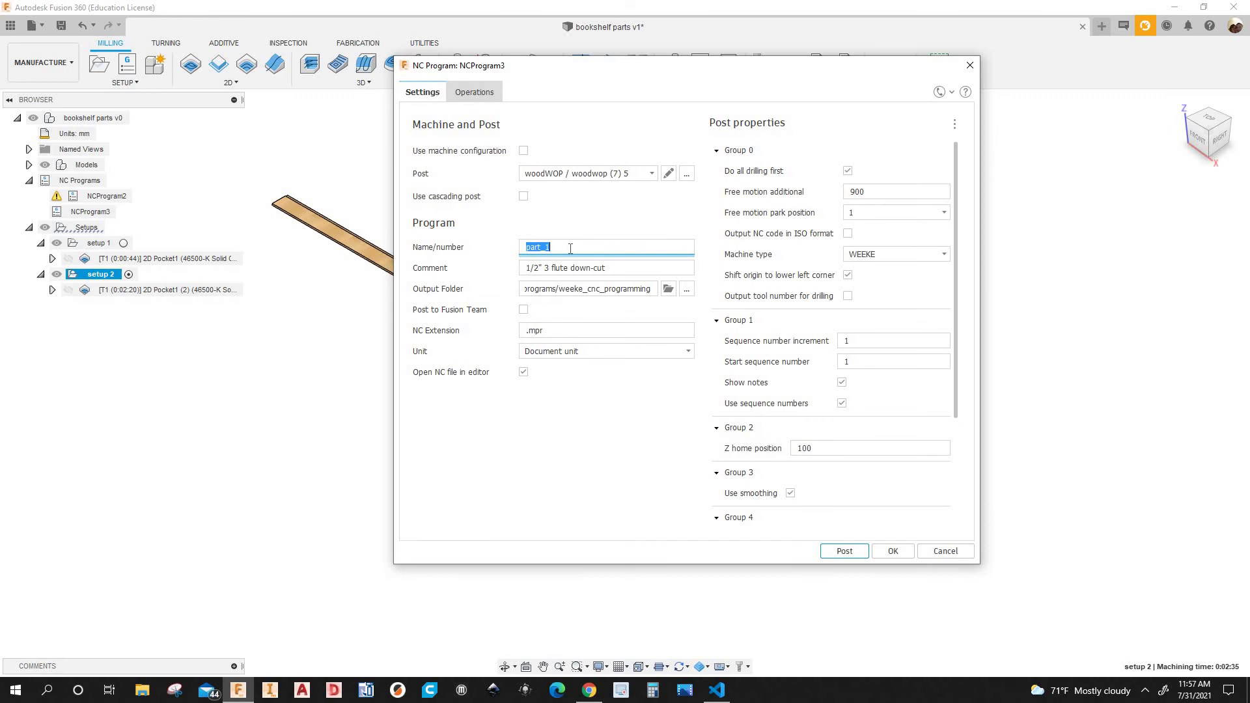
{"action": "left_click", "coordinate": [571, 247]}
{"action": "left_click", "coordinate": [838, 556]}
{"action": "left_click", "coordinate": [824, 551]}
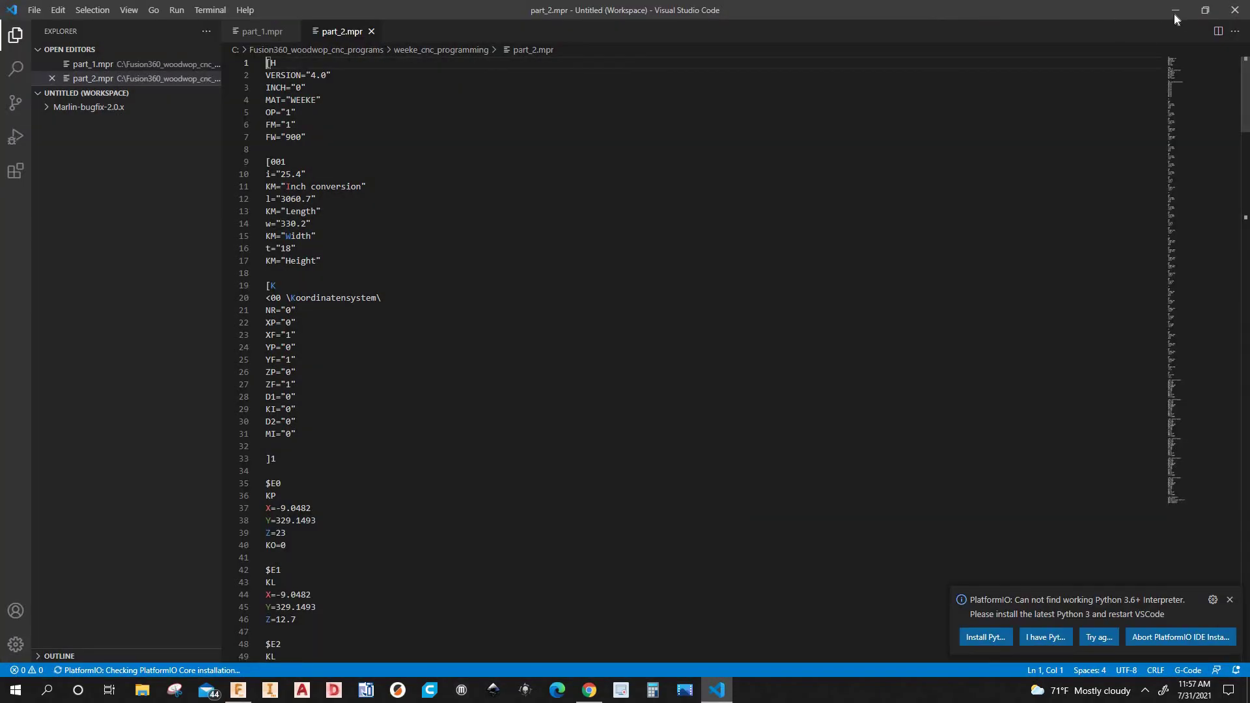
- Switch back to Fusion 360 and look over both bookshelf boards
{"action": "key", "text": "alt+Tab"}
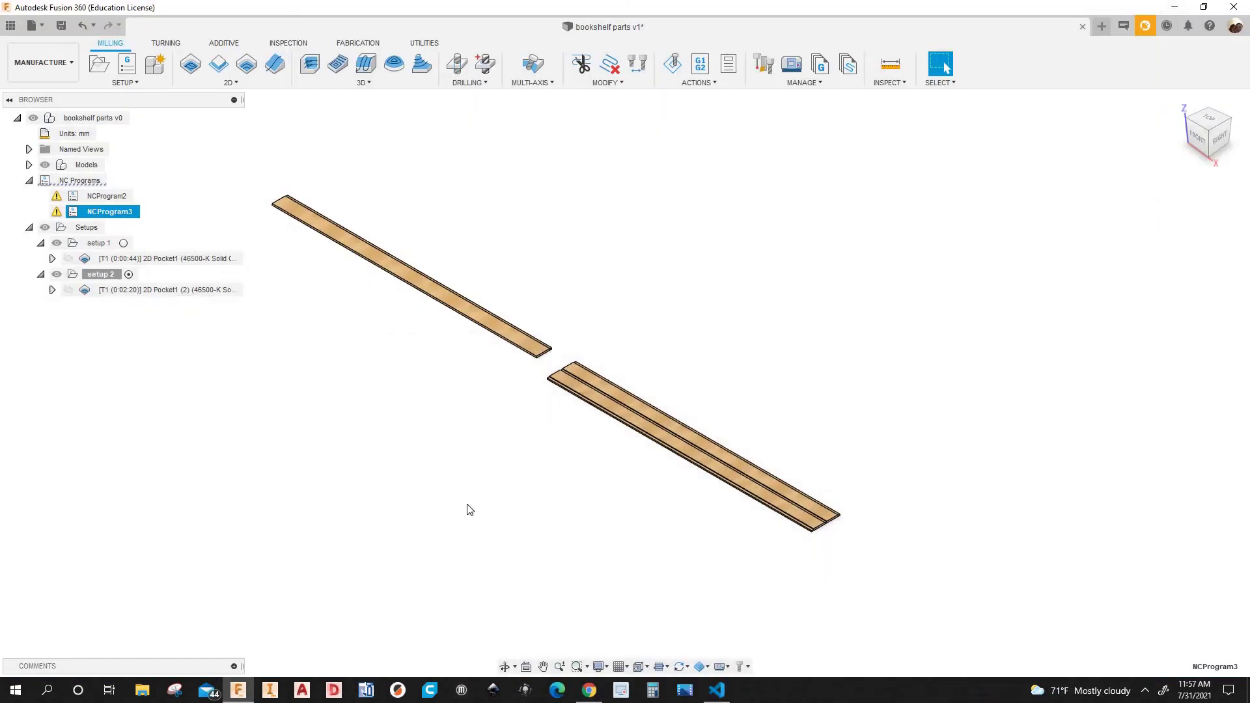
{"action": "middle_click_drag", "start_coordinate": [529, 468], "coordinate": [542, 459]}
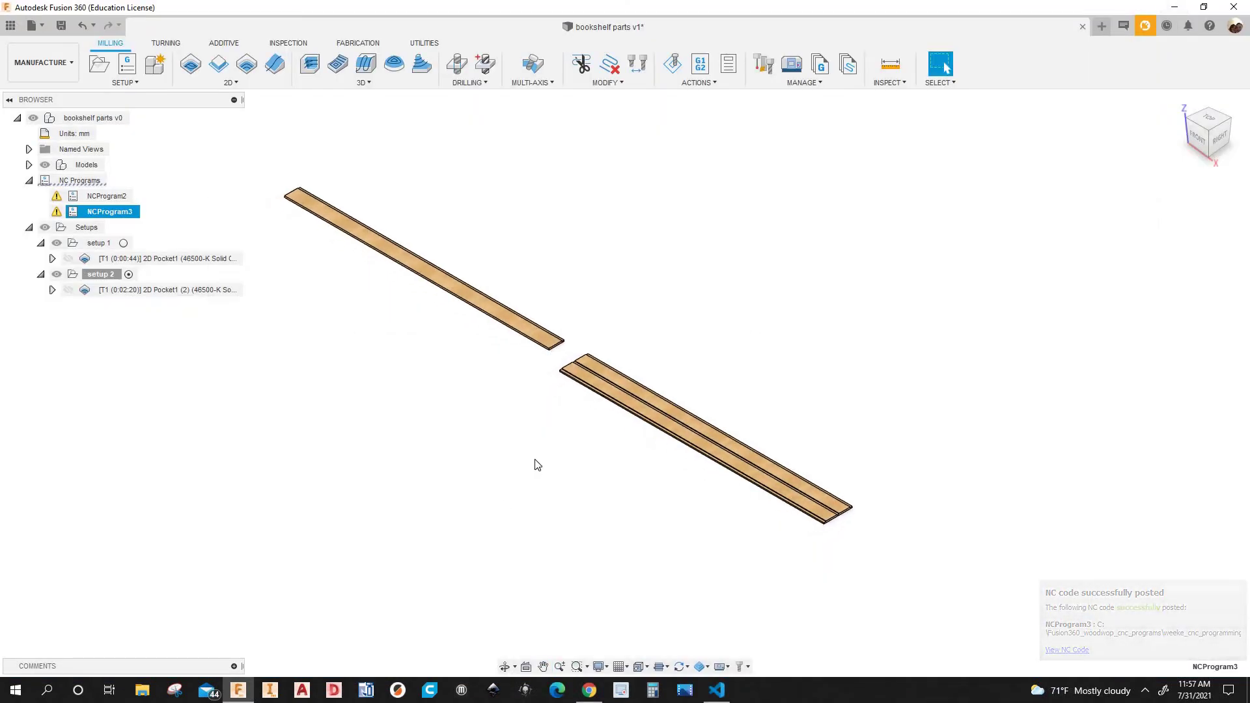
{"action": "scroll", "coordinate": [528, 467], "scroll_direction": "down", "scroll_amount": 2}
{"action": "scroll", "coordinate": [533, 459], "scroll_direction": "up", "scroll_amount": 2}
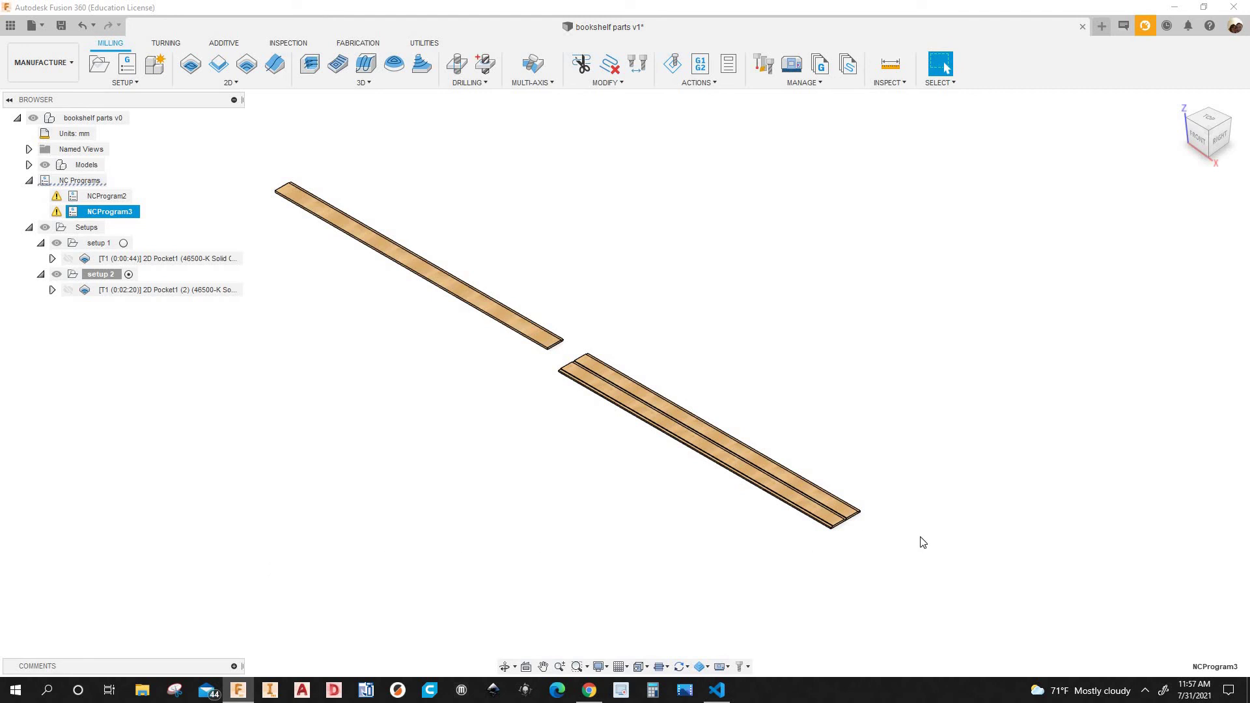
{"action": "scroll", "coordinate": [619, 598], "scroll_direction": "down", "scroll_amount": 3}
{"action": "scroll", "coordinate": [488, 612], "scroll_direction": "up", "scroll_amount": 2}
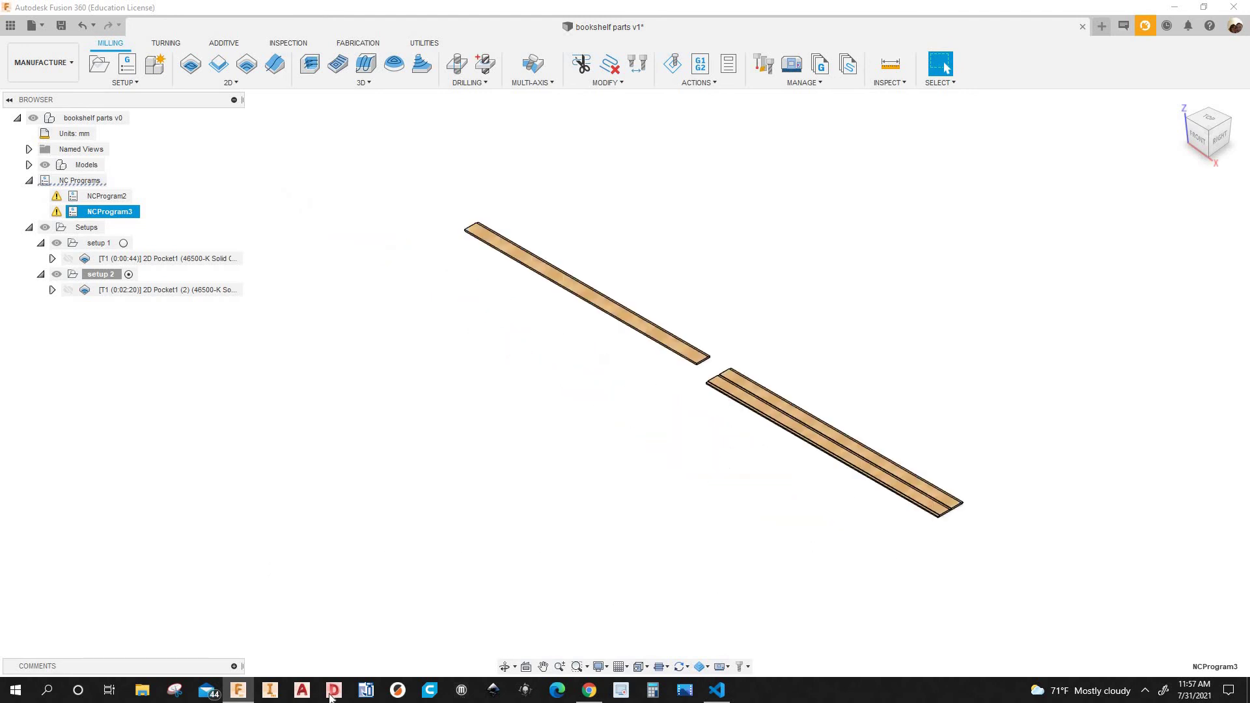
- Open the weeke_cnc_programming folder in a maximized File Explorer window
{"action": "left_click", "coordinate": [139, 696]}
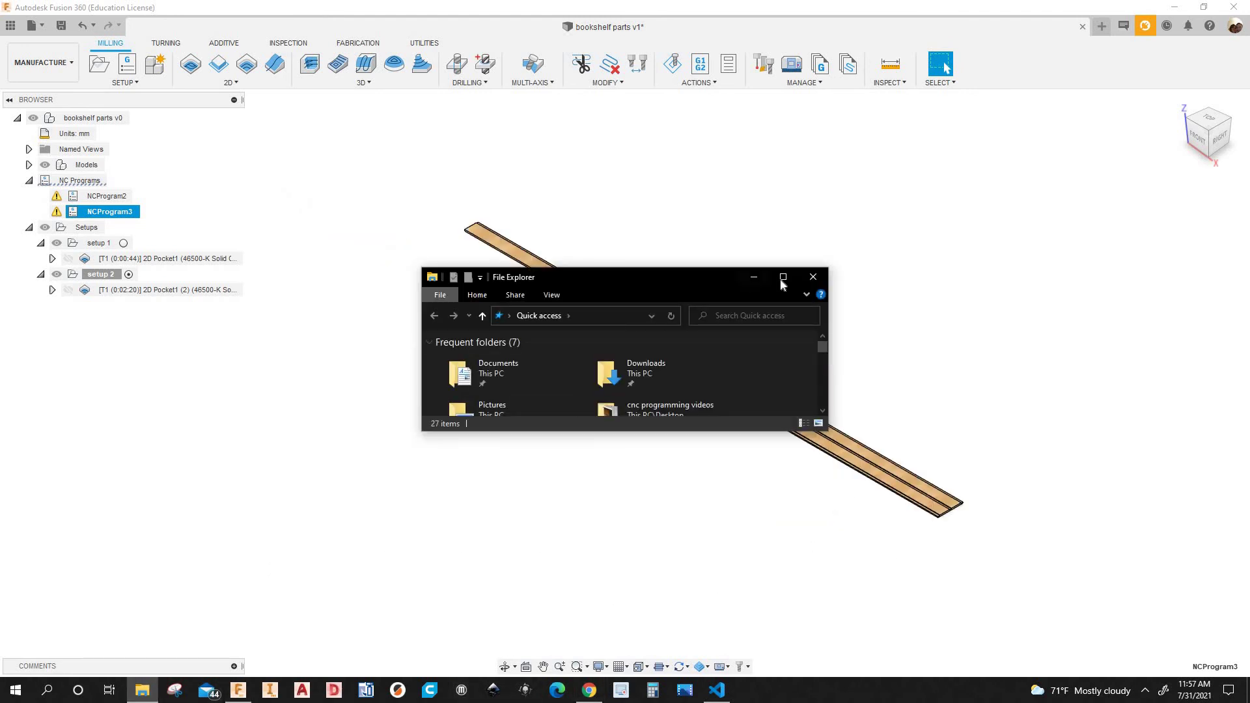
{"action": "left_click", "coordinate": [782, 277]}
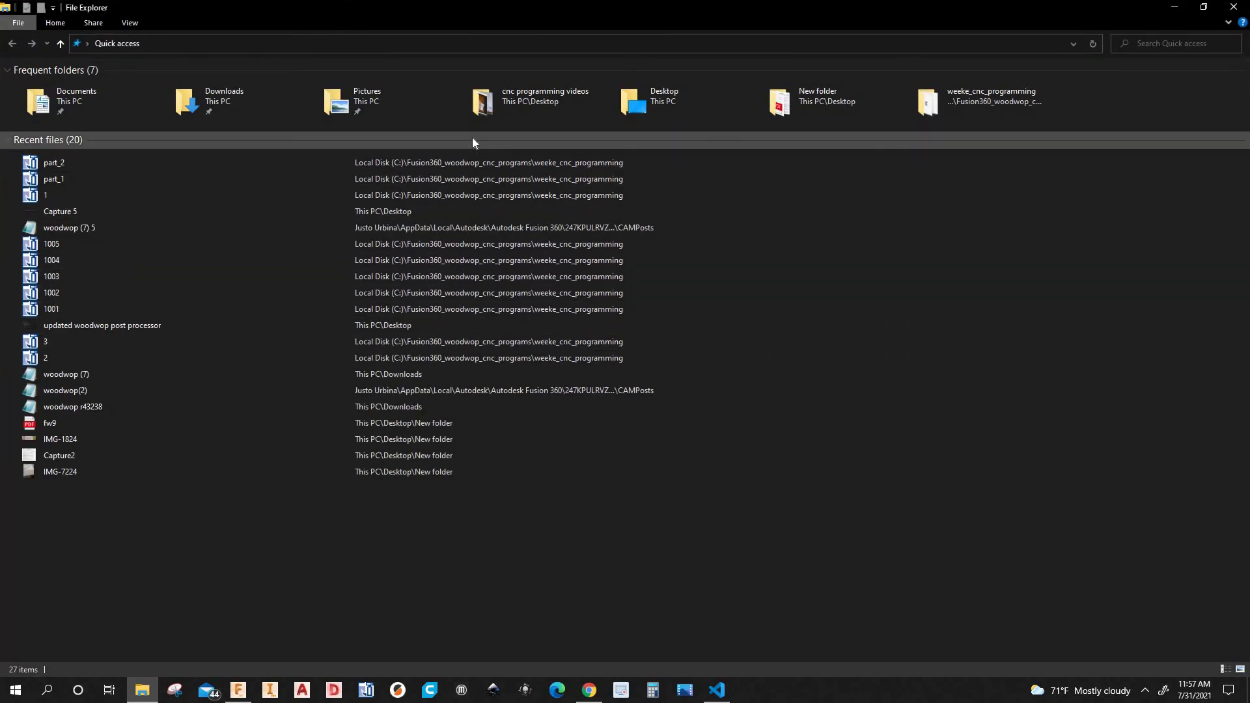
{"action": "double_click", "coordinate": [979, 101]}
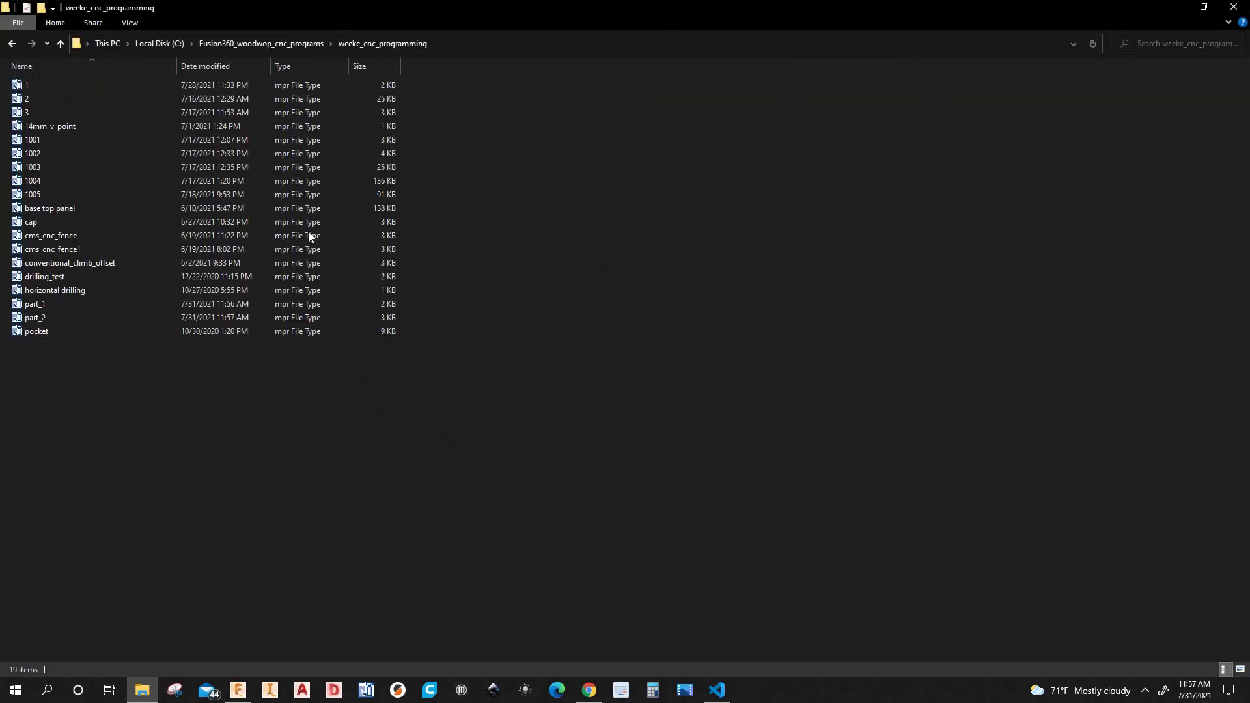
- Open the part_1 program in woodWOP and inspect its second routing operation in a maximized window
{"action": "double_click", "coordinate": [108, 310]}
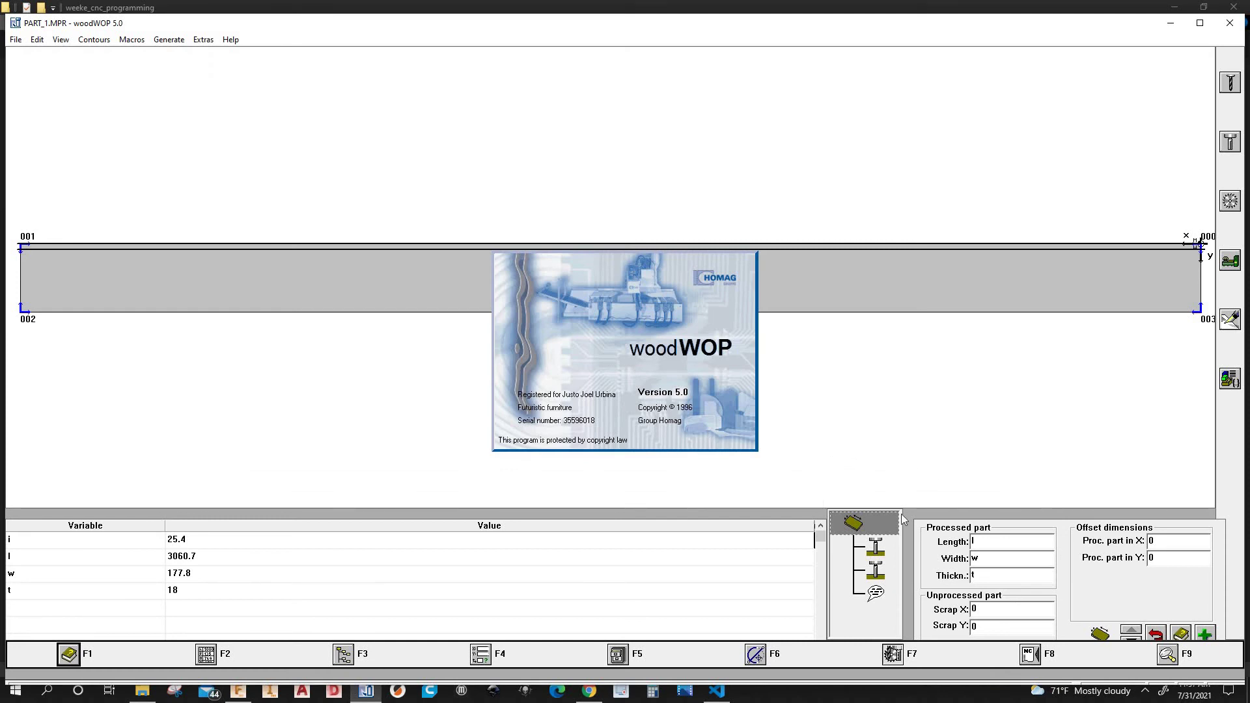
{"action": "left_click", "coordinate": [876, 570]}
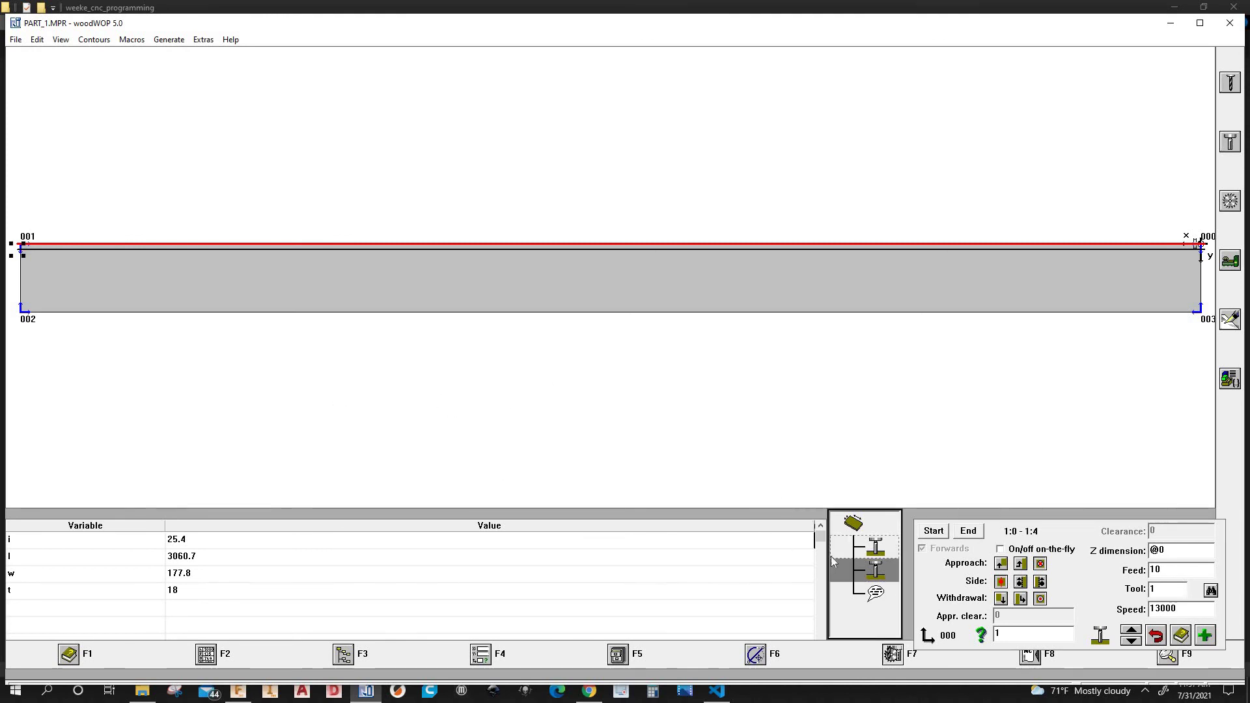
{"action": "left_click", "coordinate": [1200, 23]}
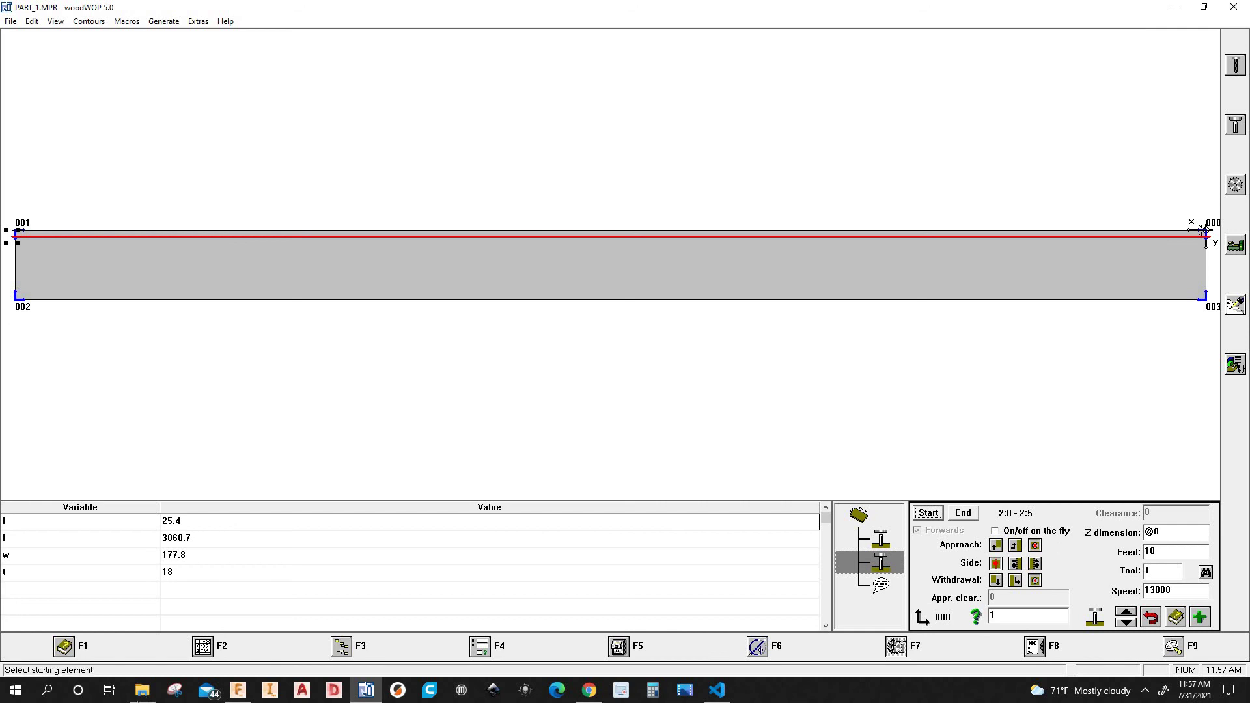
- Return to the weeke_cnc_programming folder in File Explorer and open the part_2 program in woodWOP
{"action": "key", "text": "alt+Tab"}
{"action": "double_click", "coordinate": [59, 319]}
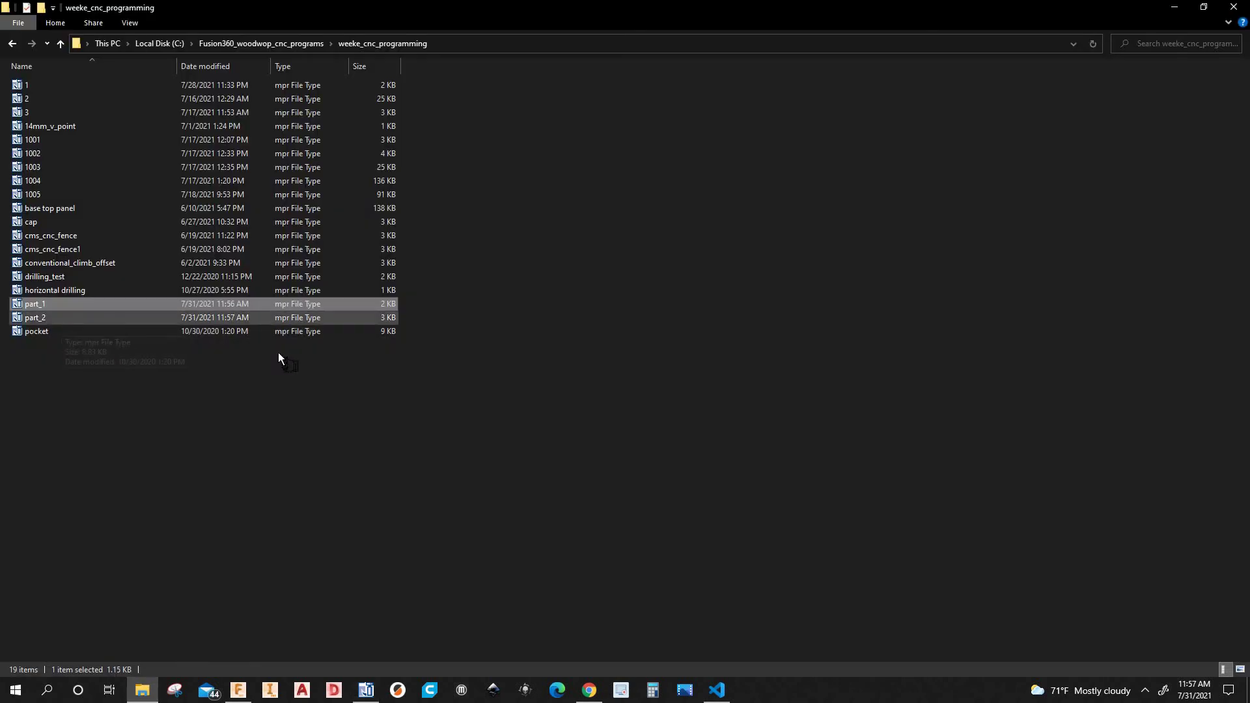